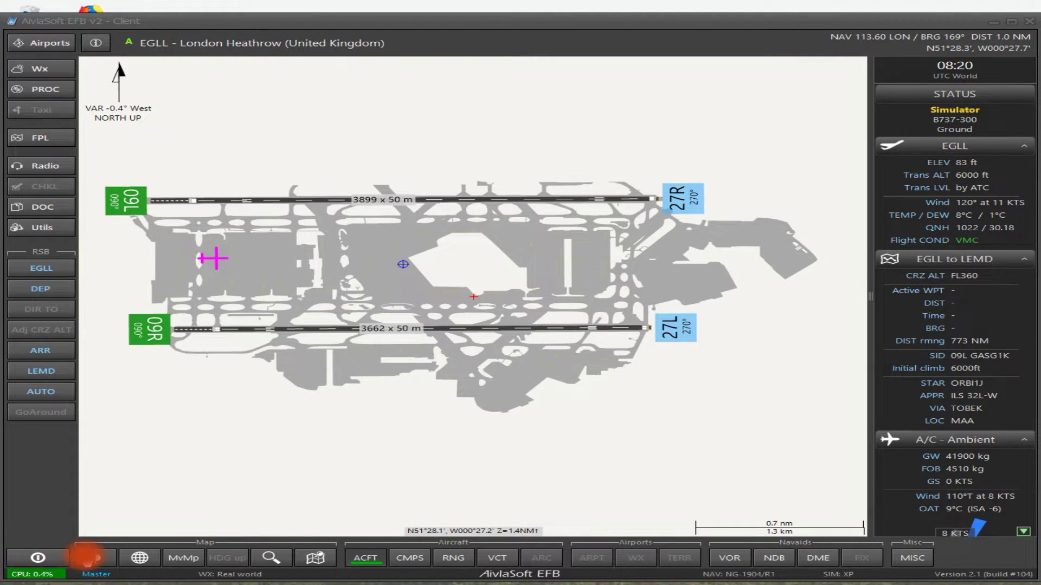
{"action": "left_click", "coordinate": [98, 559]}
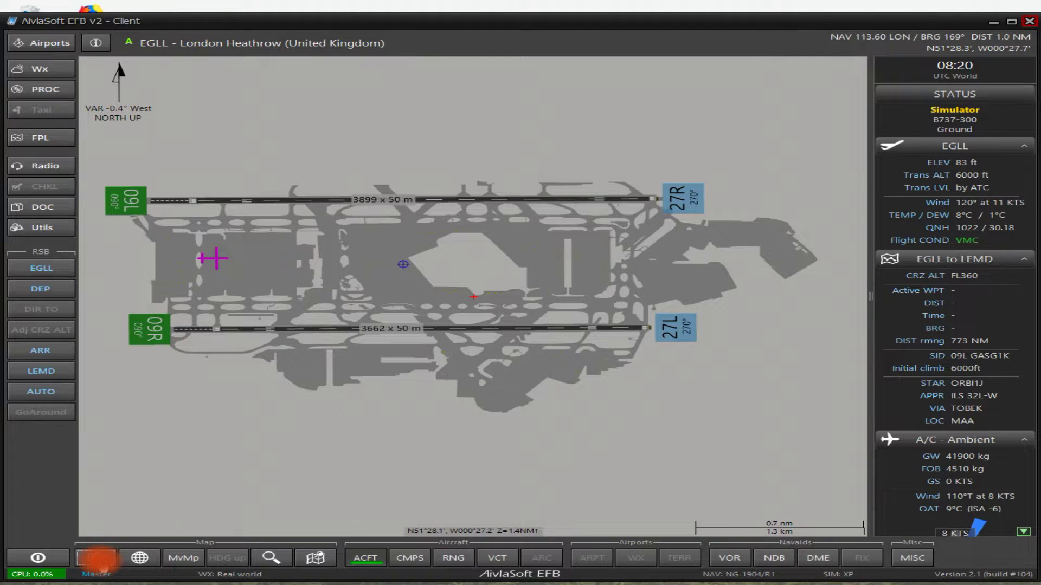
{"action": "left_click", "coordinate": [97, 558]}
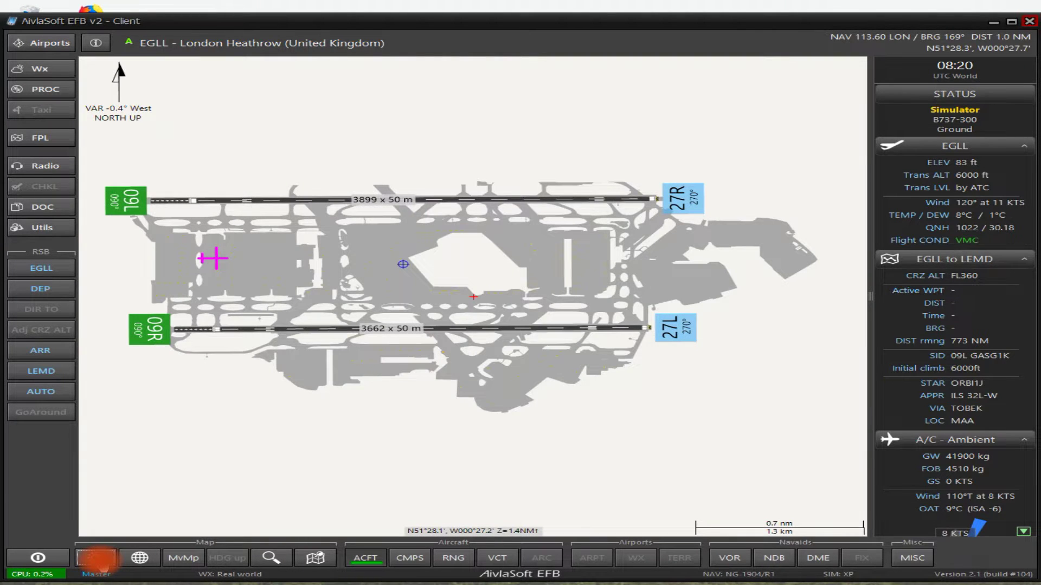
{"action": "left_click", "coordinate": [98, 558]}
{"action": "left_click", "coordinate": [97, 558]}
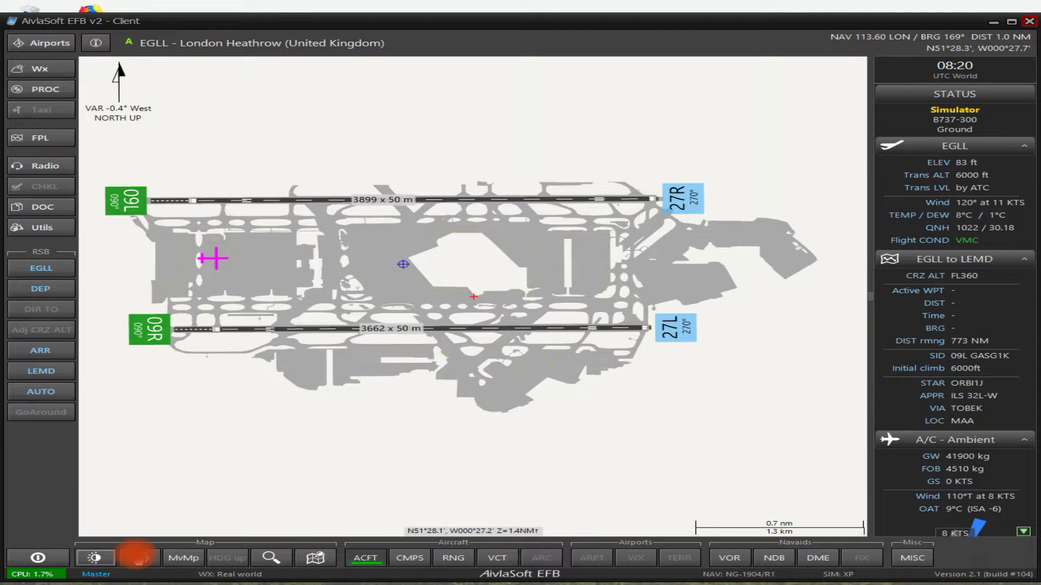
{"action": "left_click", "coordinate": [140, 559]}
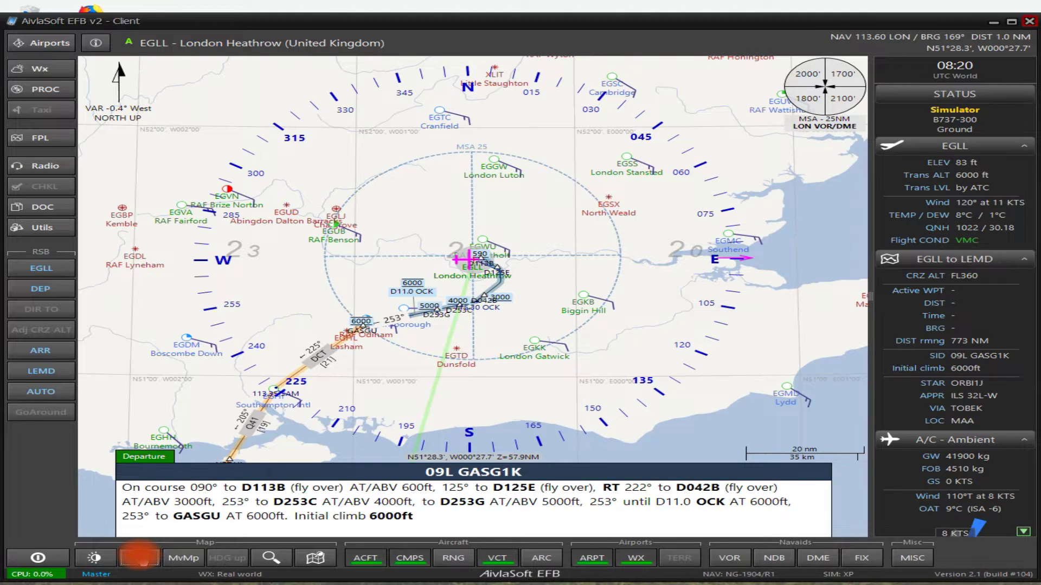
{"action": "left_click", "coordinate": [140, 559]}
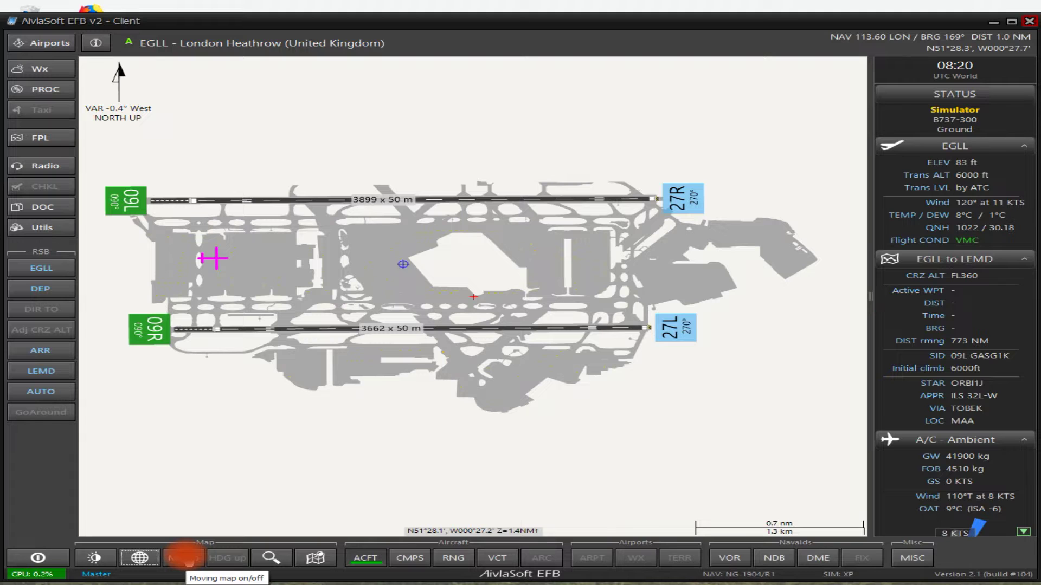
Make the map follow the aircraft, then pan and zoom until Heathrow's gate numbers show everywhere
{"action": "left_click", "coordinate": [185, 557]}
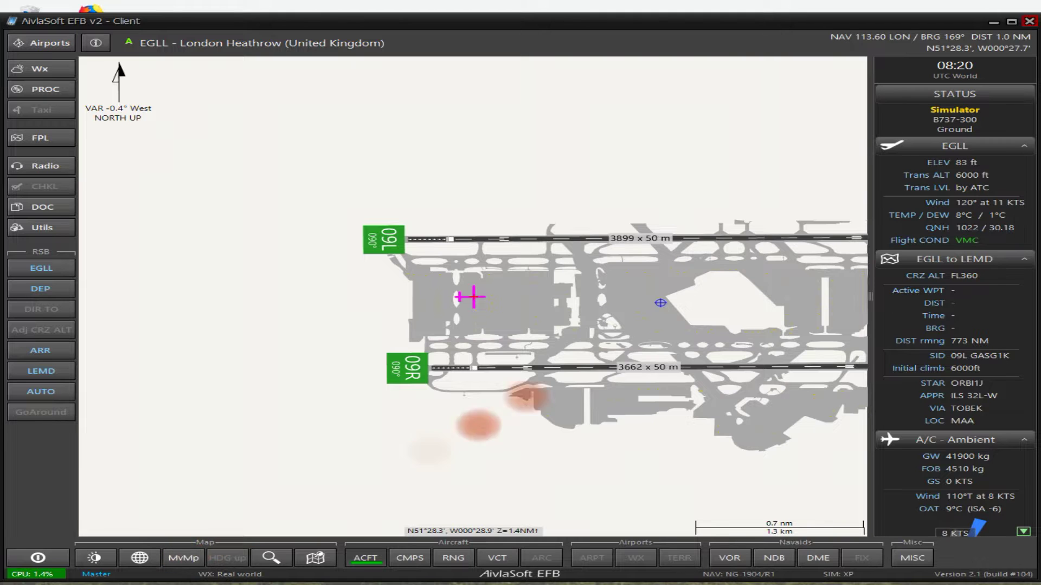
{"action": "left_click_drag", "start_coordinate": [640, 314], "coordinate": [465, 355]}
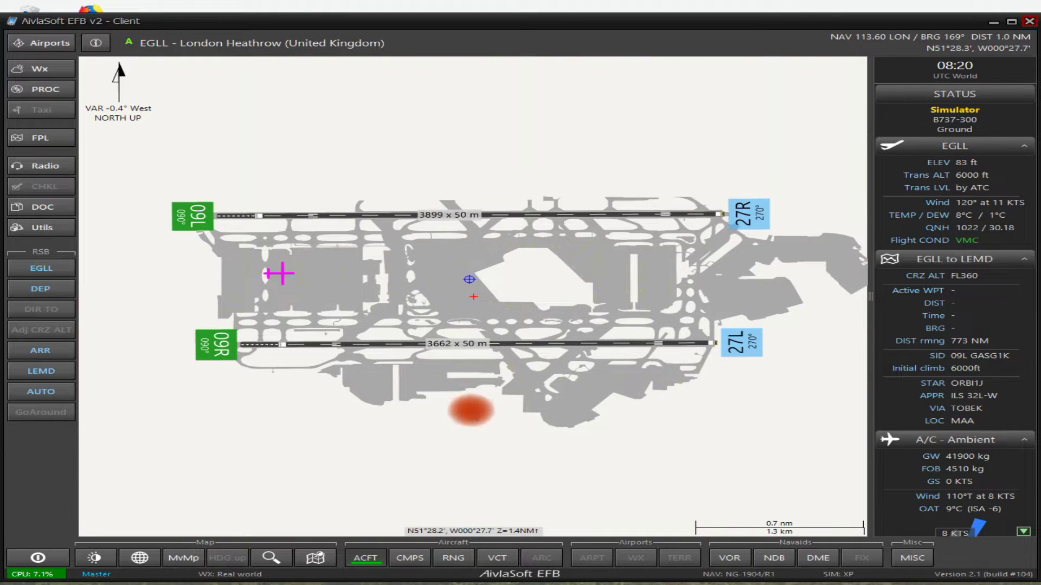
{"action": "scroll", "coordinate": [462, 401], "scroll_direction": "up", "scroll_amount": 1}
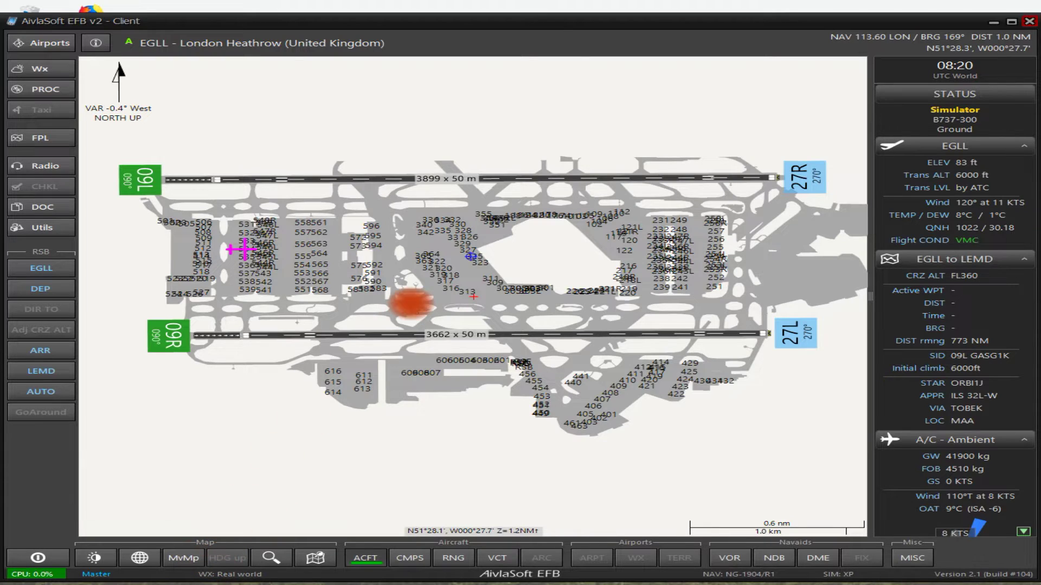
{"action": "scroll", "coordinate": [340, 283], "scroll_direction": "up", "scroll_amount": 2}
{"action": "scroll", "coordinate": [338, 281], "scroll_direction": "up", "scroll_amount": 4}
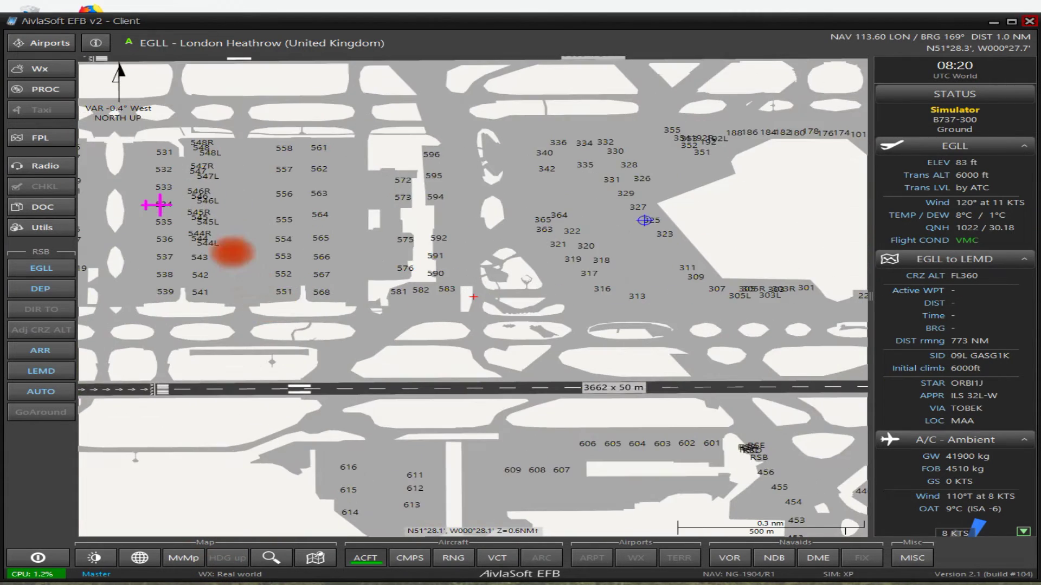
{"action": "scroll", "coordinate": [481, 325], "scroll_direction": "down", "scroll_amount": 4}
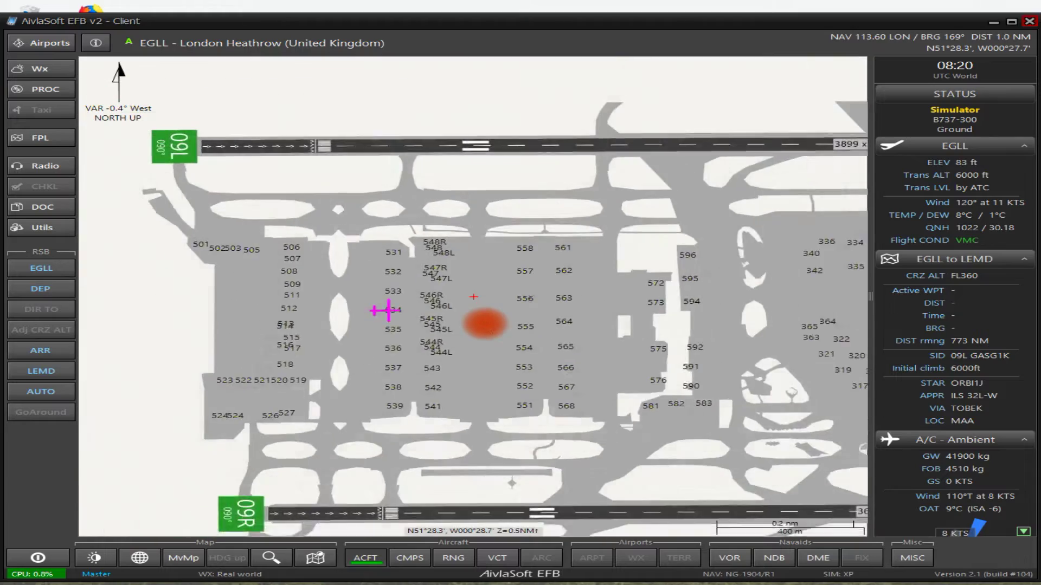
{"action": "scroll", "coordinate": [473, 297], "scroll_direction": "down", "scroll_amount": 1}
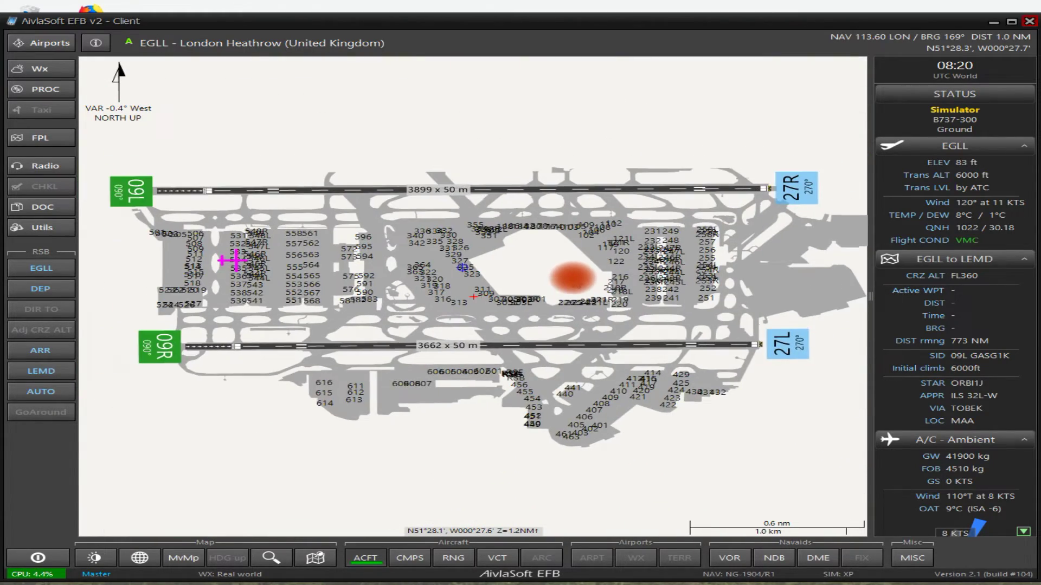
{"action": "scroll", "coordinate": [609, 272], "scroll_direction": "down", "scroll_amount": 1}
{"action": "left_click_drag", "start_coordinate": [576, 269], "coordinate": [611, 264]}
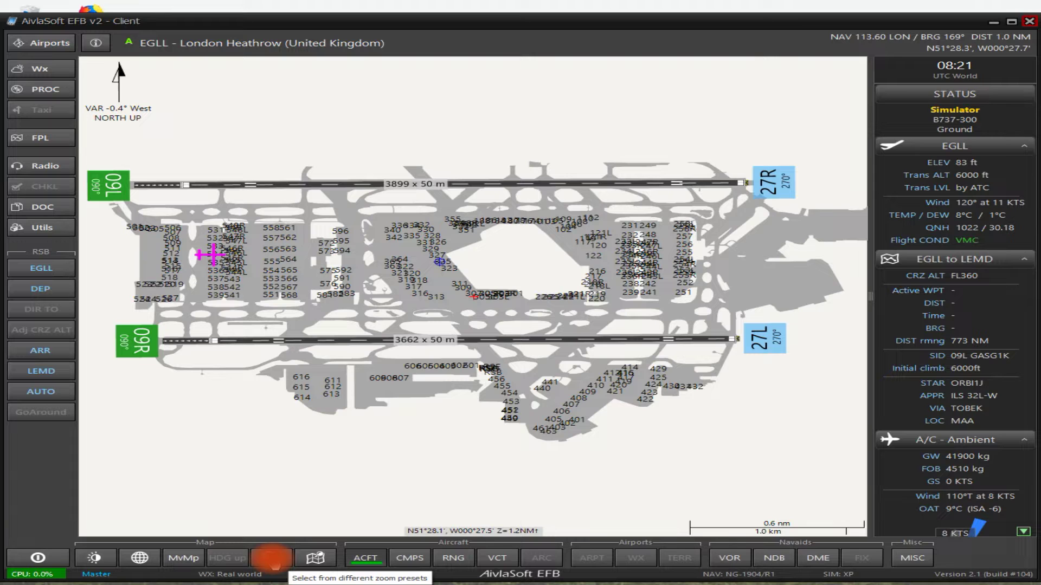
Try the 0.5, 1.0 and 2.0 nm zoom presets on the Heathrow diagram
{"action": "left_click", "coordinate": [272, 558]}
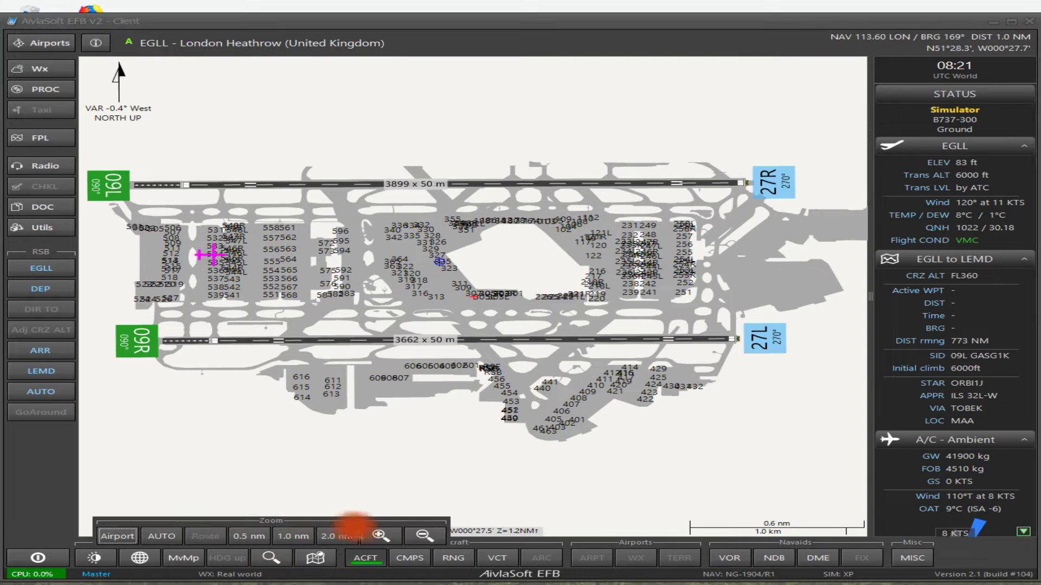
{"action": "left_click", "coordinate": [248, 536]}
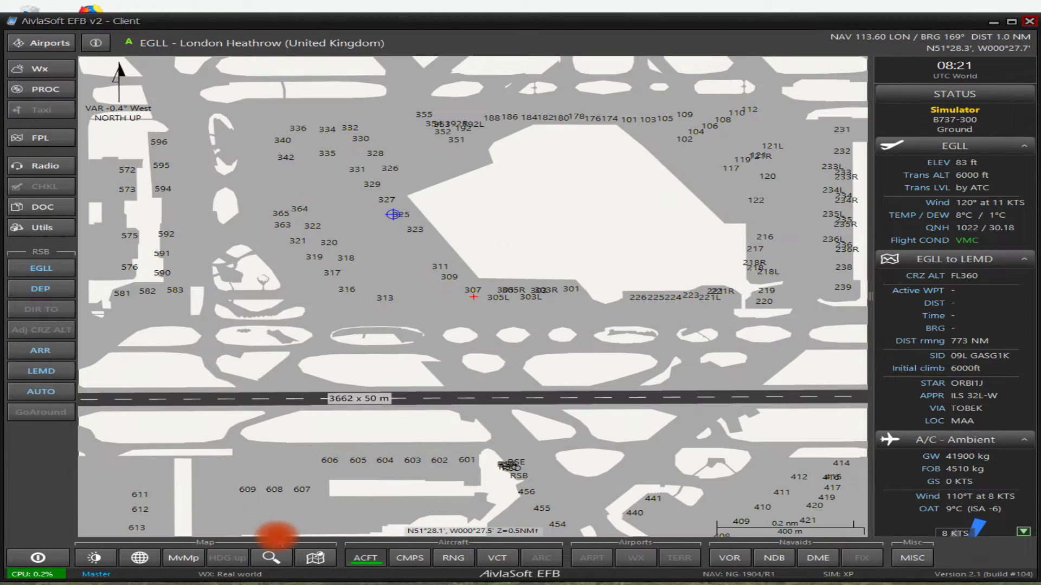
{"action": "left_click", "coordinate": [276, 558]}
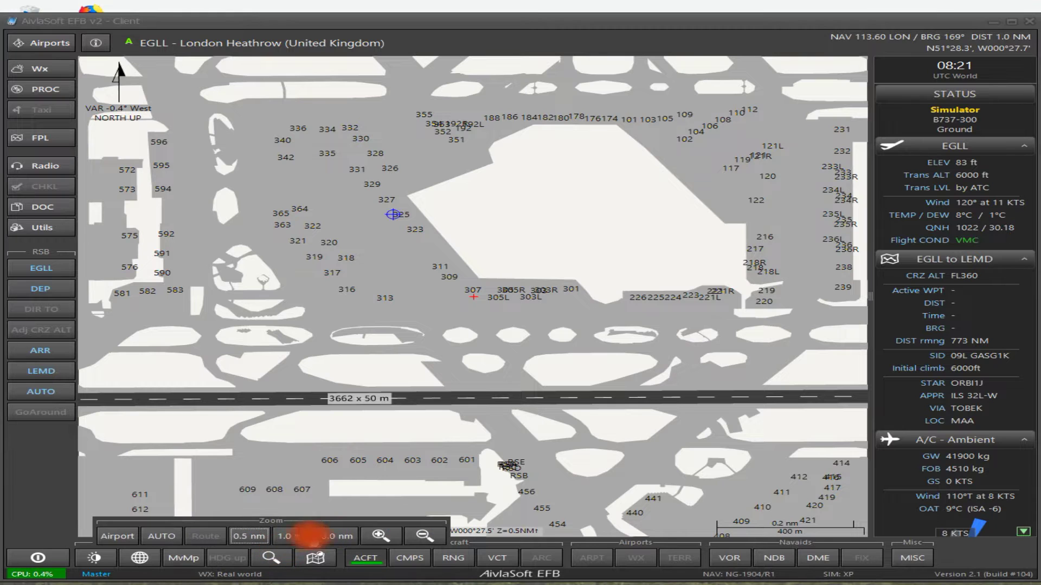
{"action": "left_click", "coordinate": [303, 536]}
{"action": "left_click", "coordinate": [273, 558]}
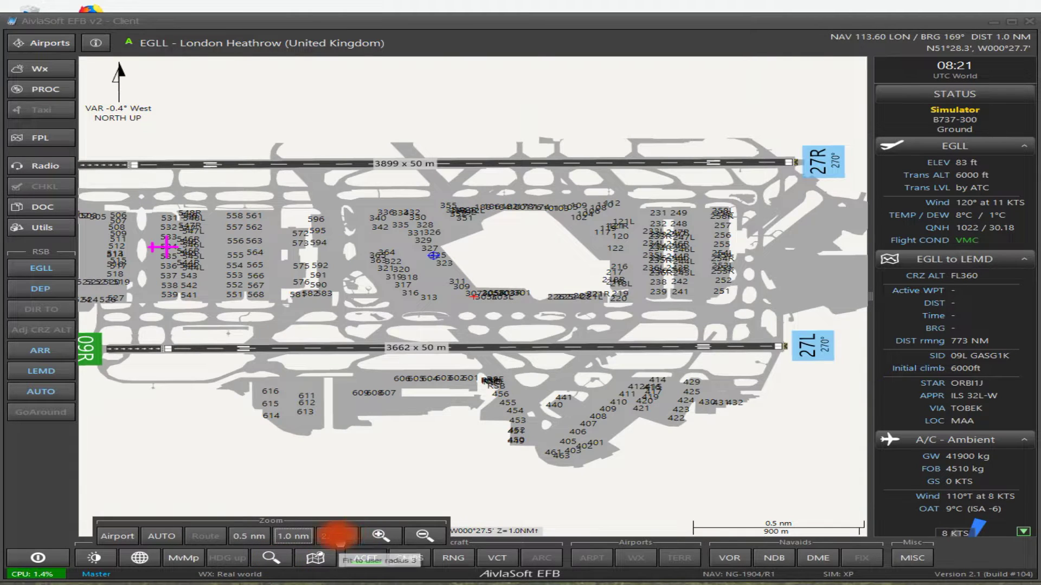
{"action": "left_click", "coordinate": [337, 536]}
Zoom further out and back in to about 2.4 nm, then bring up the map-centring choices
{"action": "left_click", "coordinate": [274, 559]}
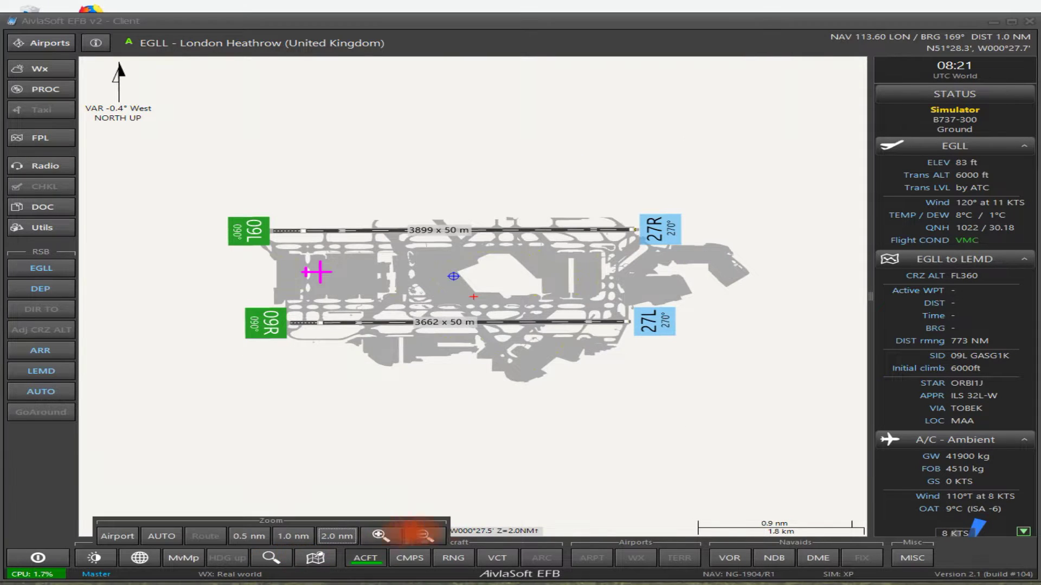
{"action": "left_click", "coordinate": [424, 536]}
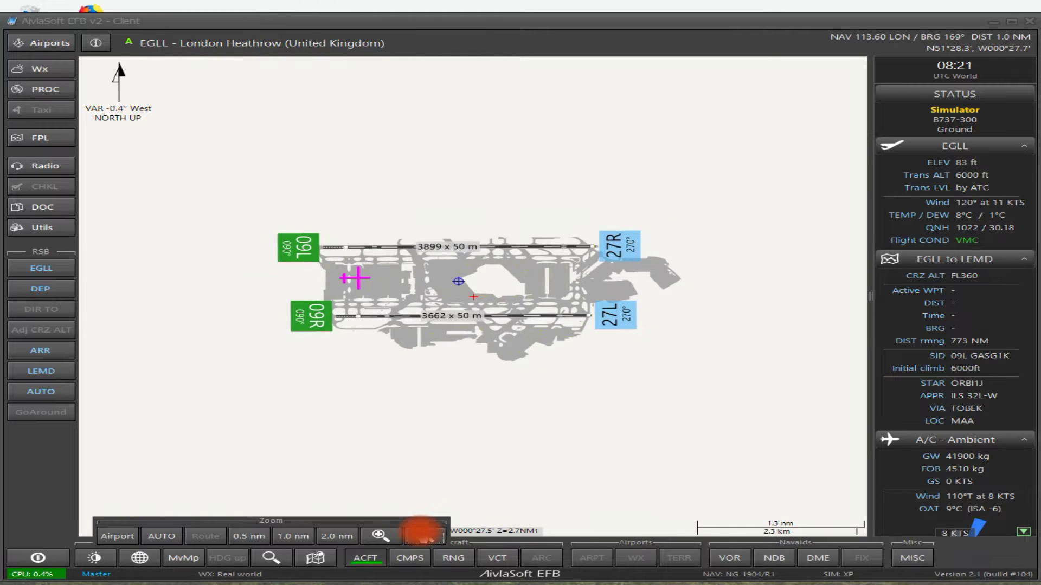
{"action": "left_click", "coordinate": [382, 535]}
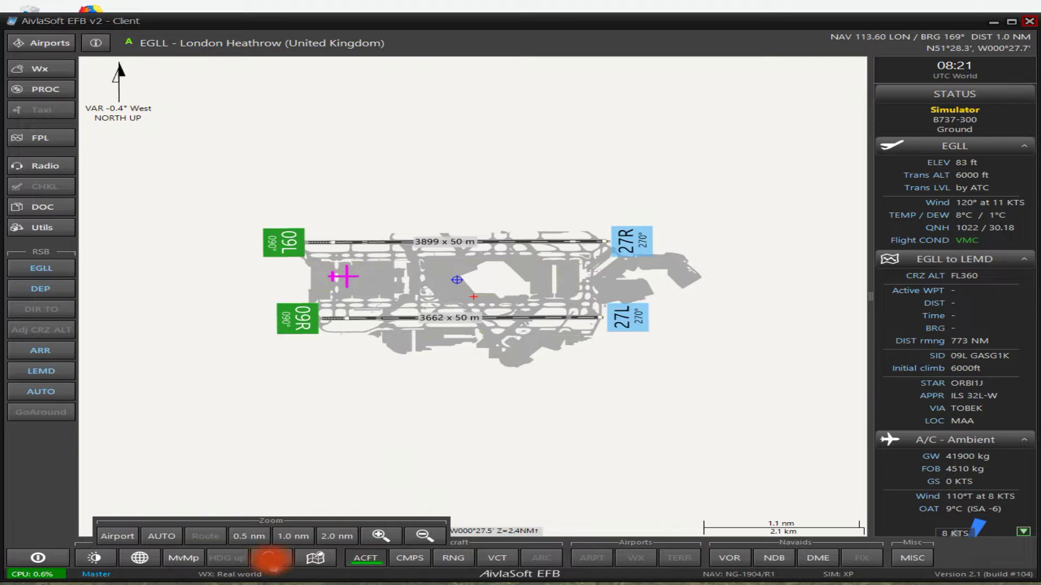
{"action": "left_click", "coordinate": [315, 558]}
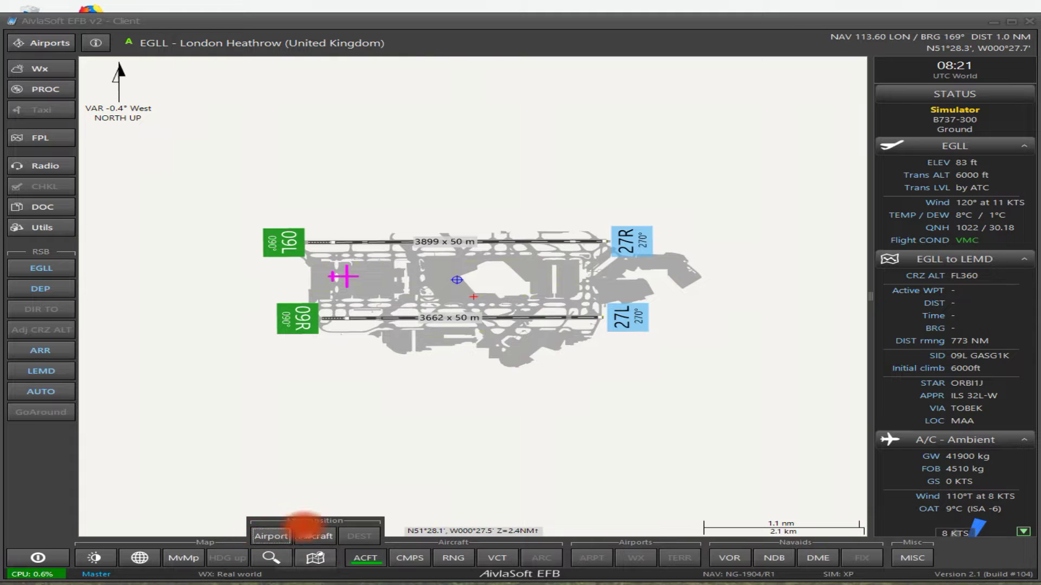
Centre the map on the aircraft, then recentre it on Heathrow's airport reference point
{"action": "left_click", "coordinate": [318, 536]}
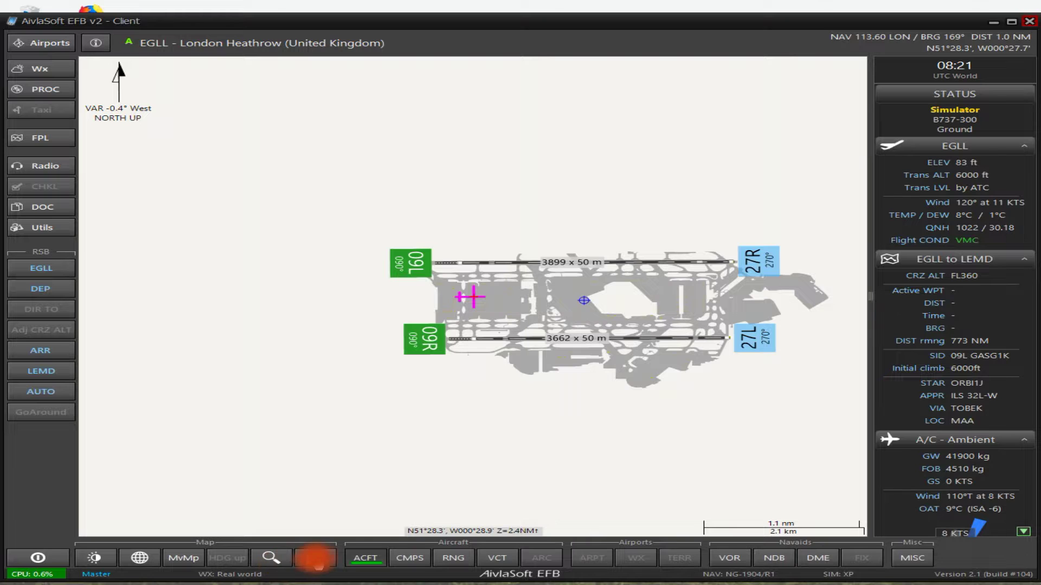
{"action": "left_click", "coordinate": [319, 557]}
{"action": "left_click", "coordinate": [312, 532]}
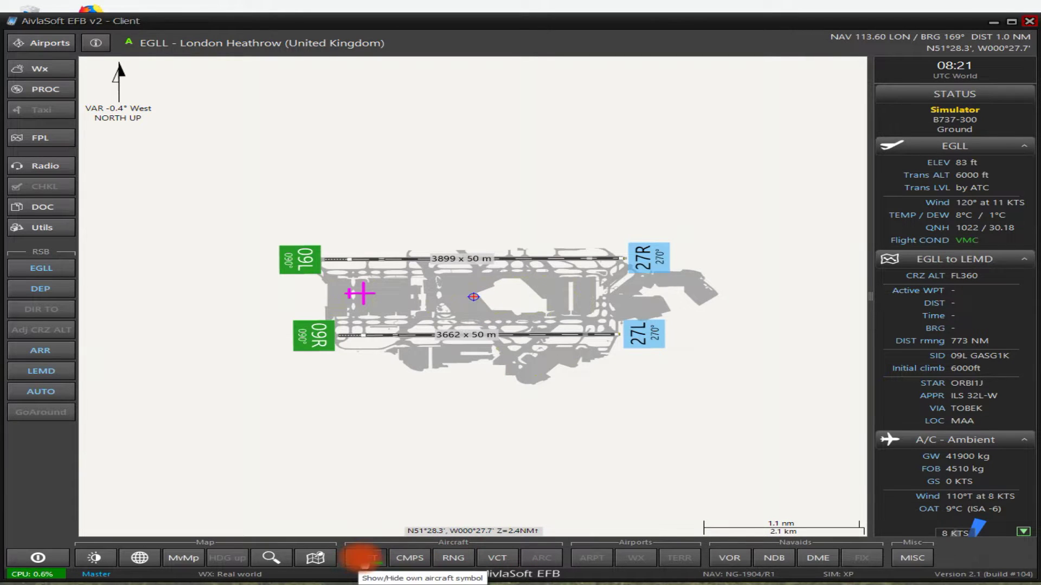
Toggle the own-aircraft symbol, compass rose and range rings on and back off
{"action": "left_click", "coordinate": [361, 559]}
{"action": "left_click", "coordinate": [363, 559]}
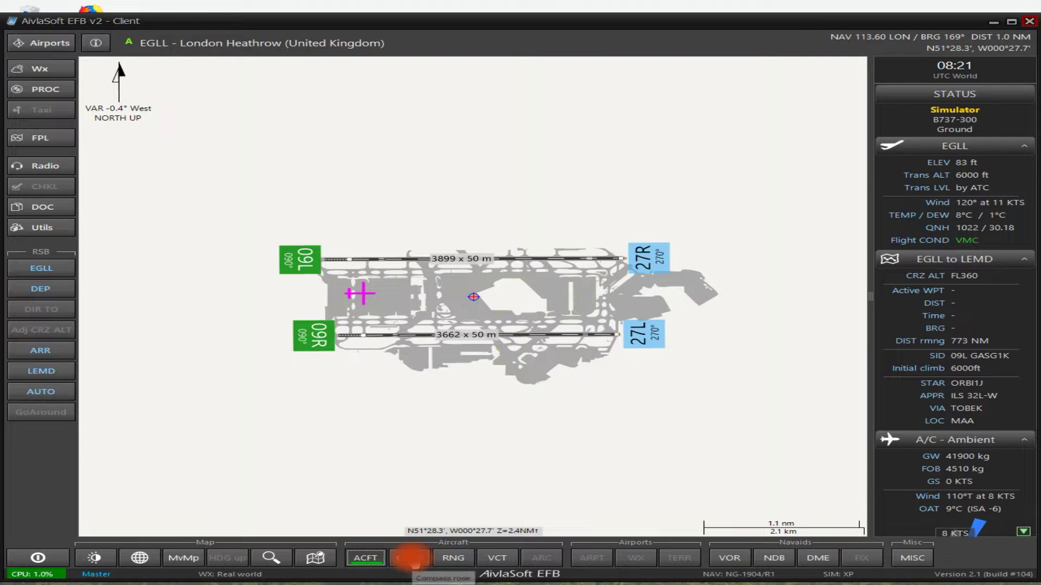
{"action": "left_click", "coordinate": [411, 559]}
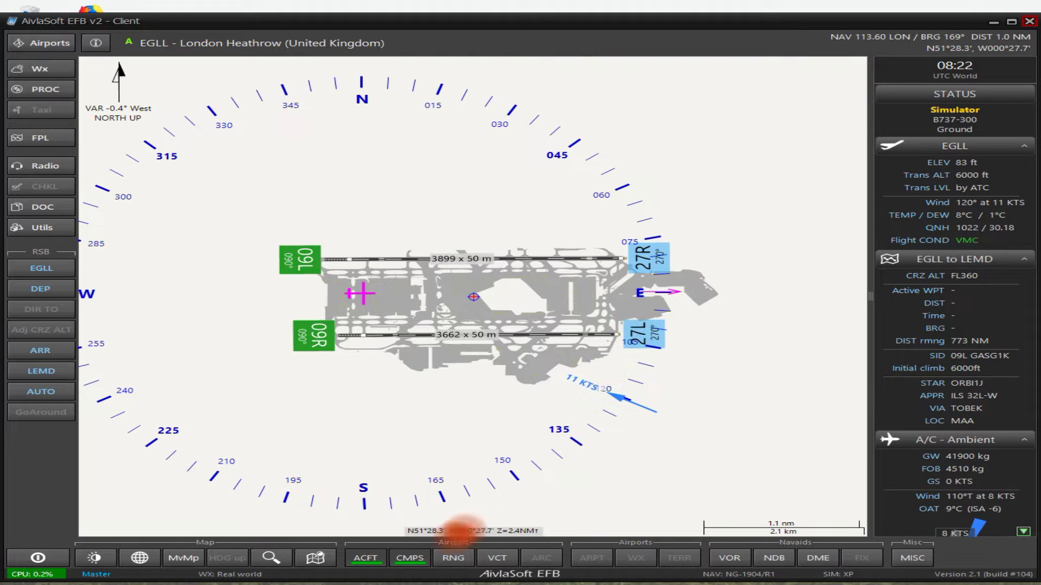
{"action": "left_click", "coordinate": [413, 560]}
{"action": "left_click", "coordinate": [454, 558]}
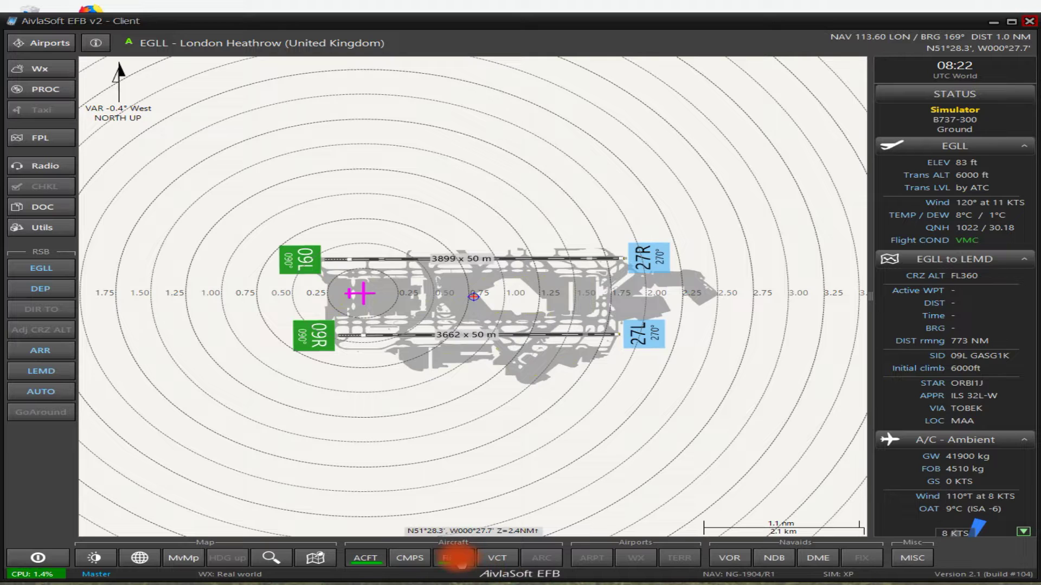
{"action": "left_click", "coordinate": [454, 558]}
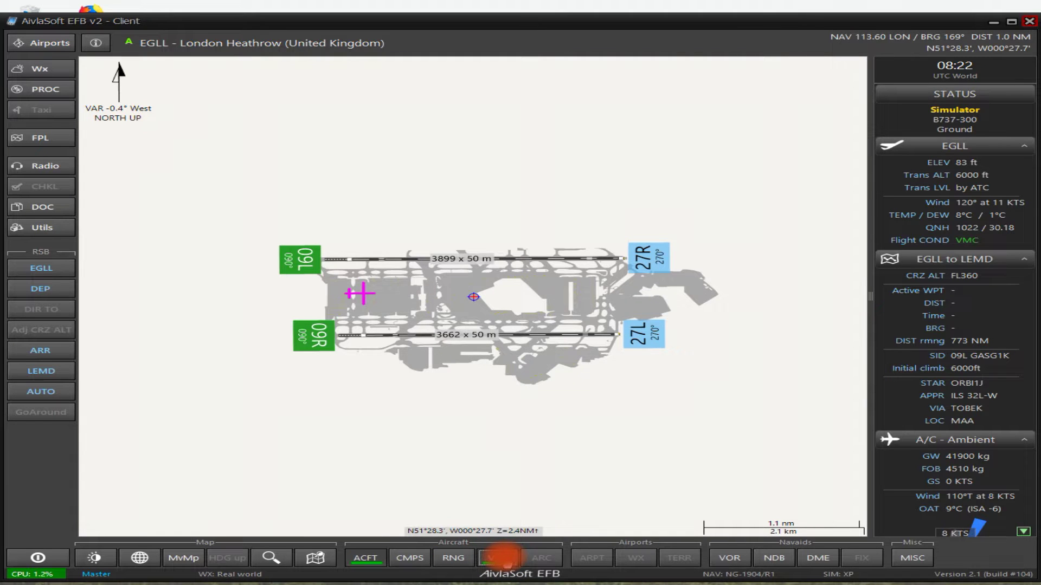
Turn on the aircraft vector display and zoom in on the Heathrow runways
{"action": "left_click", "coordinate": [500, 557]}
{"action": "scroll", "coordinate": [540, 406], "scroll_direction": "down", "scroll_amount": 3}
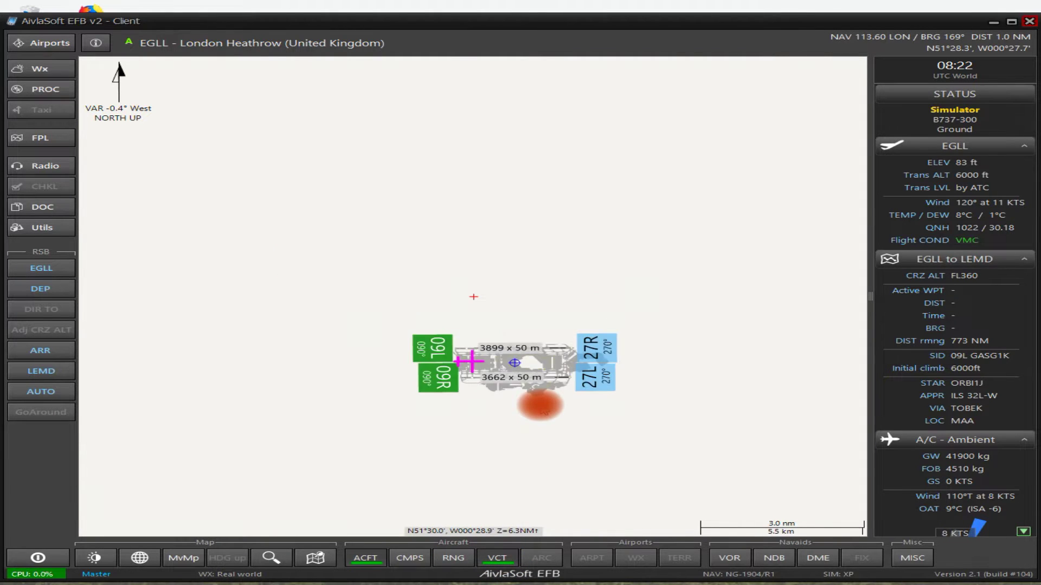
{"action": "scroll", "coordinate": [540, 406], "scroll_direction": "up", "scroll_amount": 1}
{"action": "scroll", "coordinate": [540, 405], "scroll_direction": "up", "scroll_amount": 3}
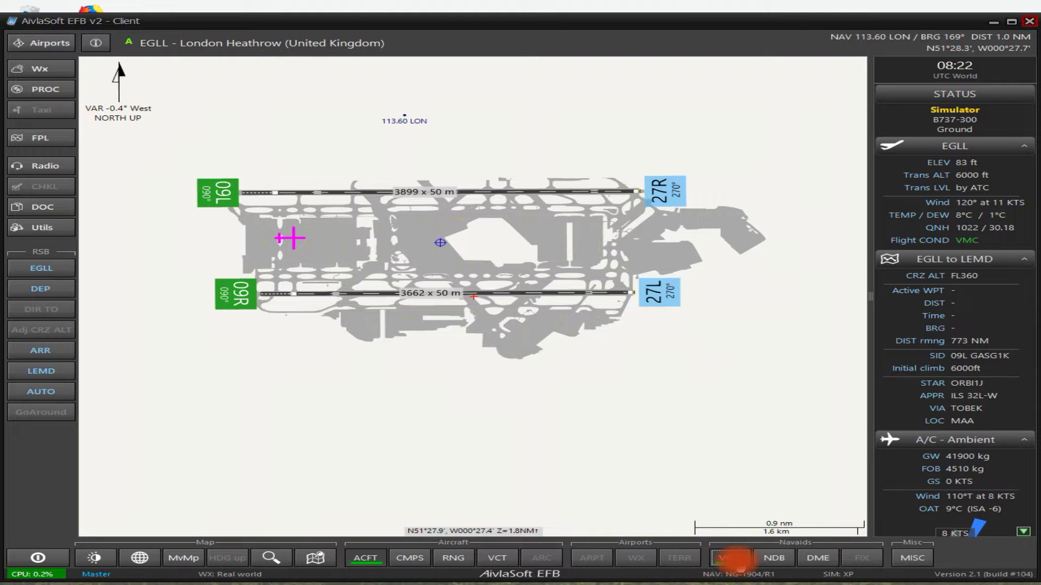
Show NDB and DME navaids, plus traffic and traffic labels from the MISC options, then close MISC
{"action": "left_click", "coordinate": [774, 558]}
{"action": "left_click", "coordinate": [817, 558]}
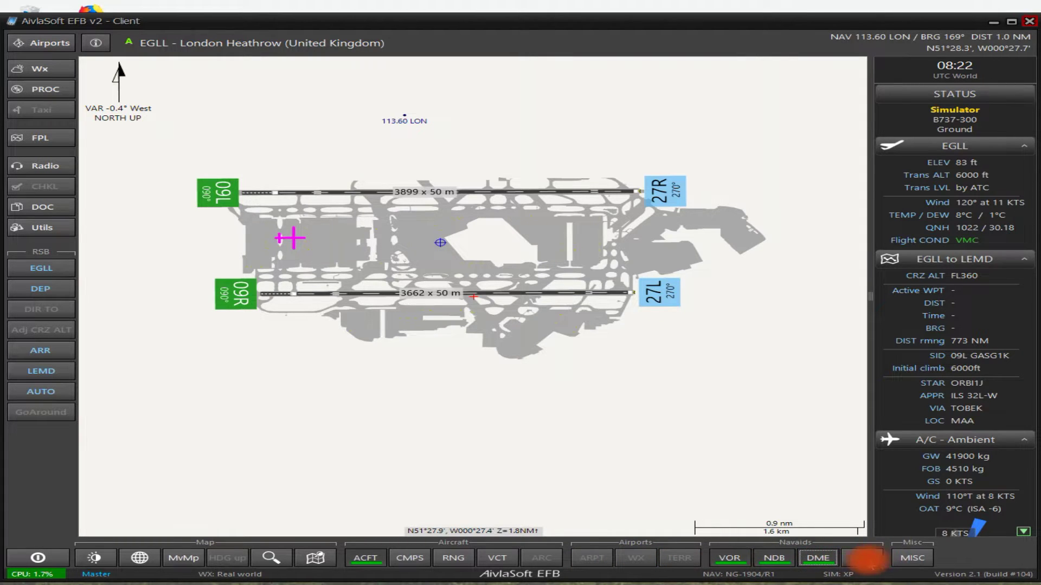
{"action": "left_click", "coordinate": [916, 558]}
{"action": "left_click", "coordinate": [777, 536]}
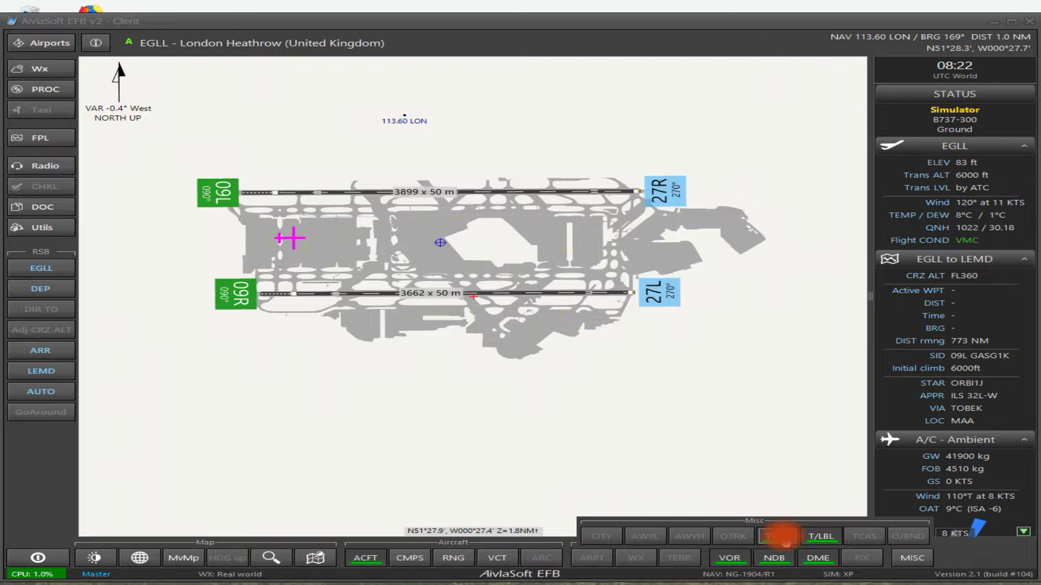
{"action": "left_click", "coordinate": [821, 536]}
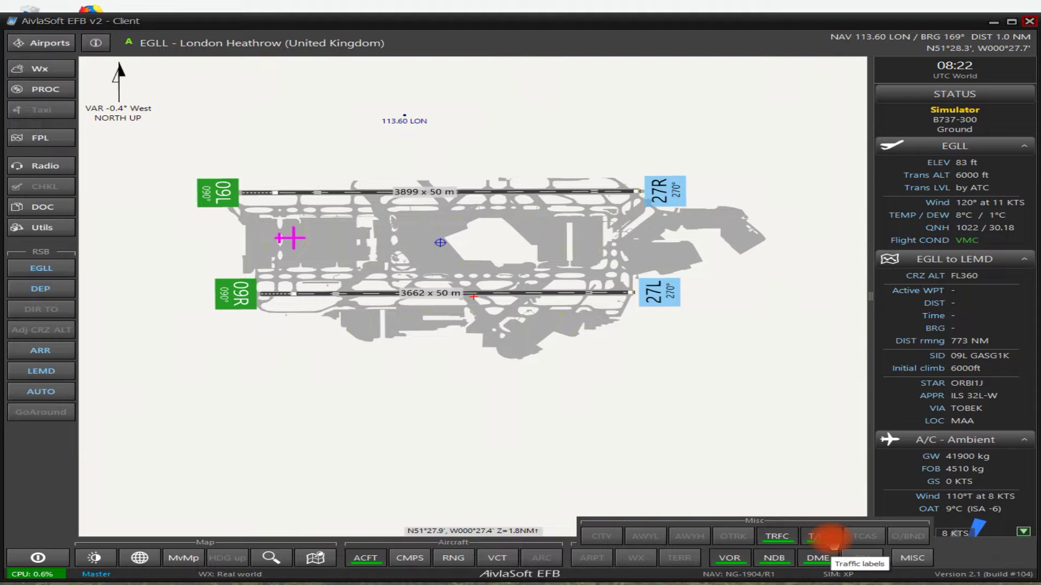
{"action": "left_click", "coordinate": [820, 536]}
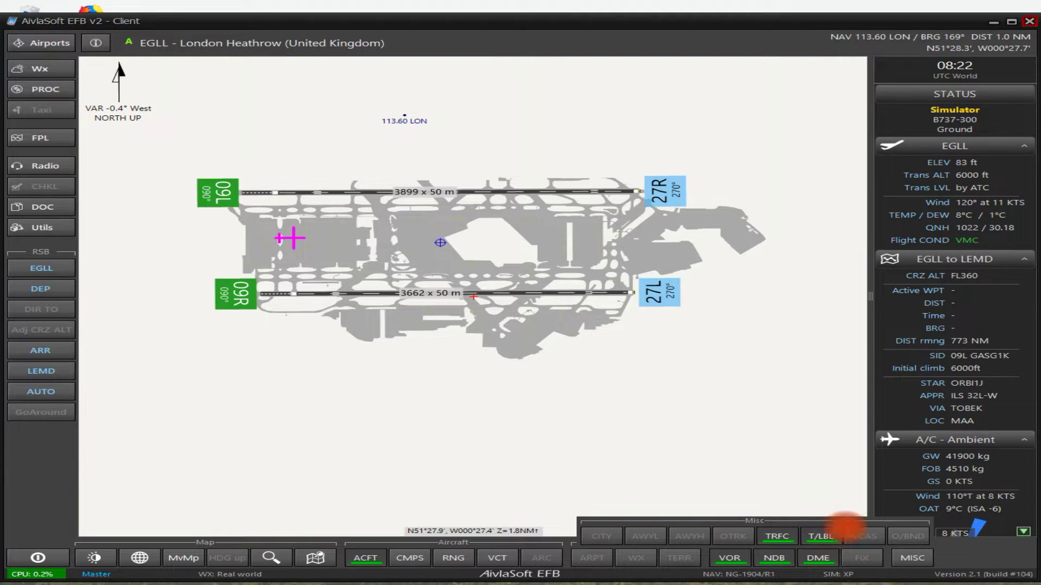
{"action": "left_click", "coordinate": [921, 557]}
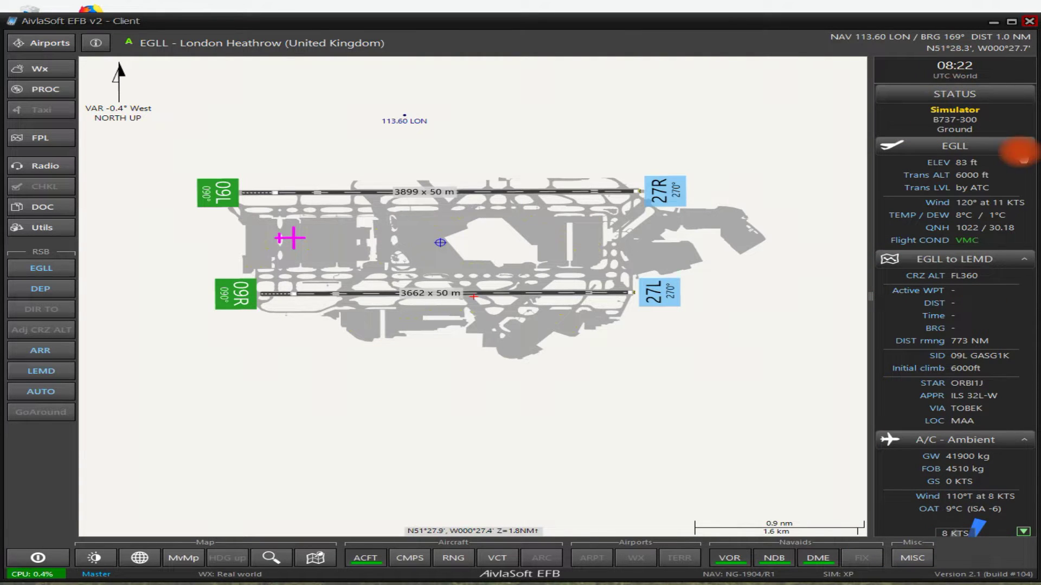
Collapse and re-expand the EGLL to LEMD route, aircraft ambient and EGLL airport detail sections
{"action": "left_click", "coordinate": [1023, 259]}
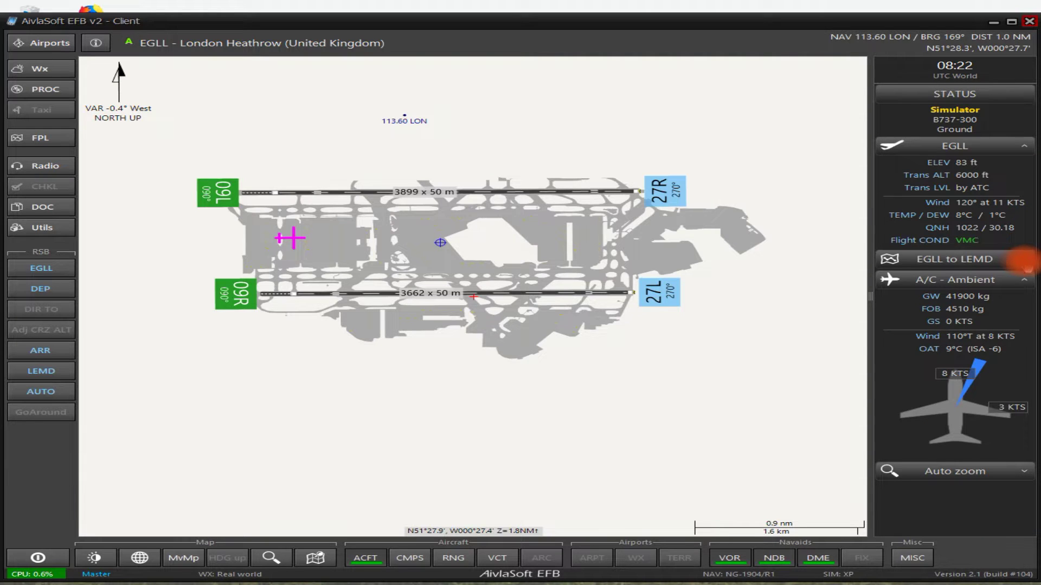
{"action": "left_click", "coordinate": [1024, 279]}
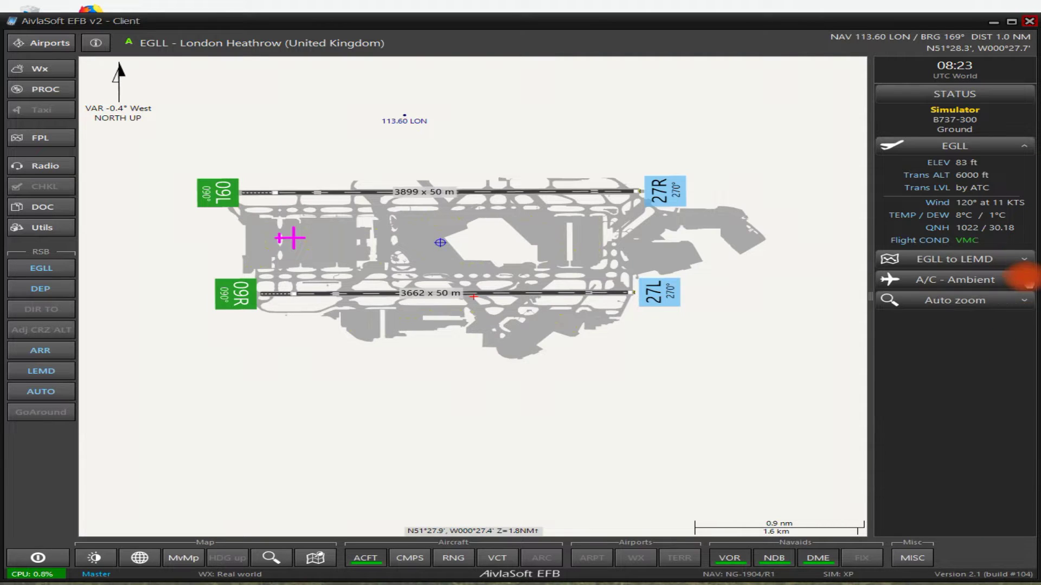
{"action": "left_click", "coordinate": [1024, 145]}
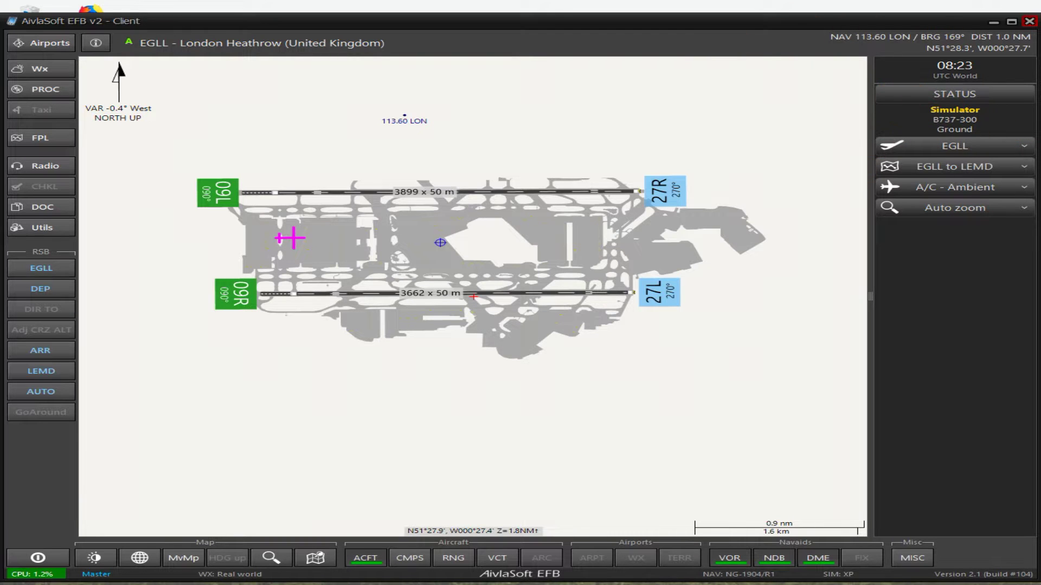
{"action": "left_click", "coordinate": [1028, 146]}
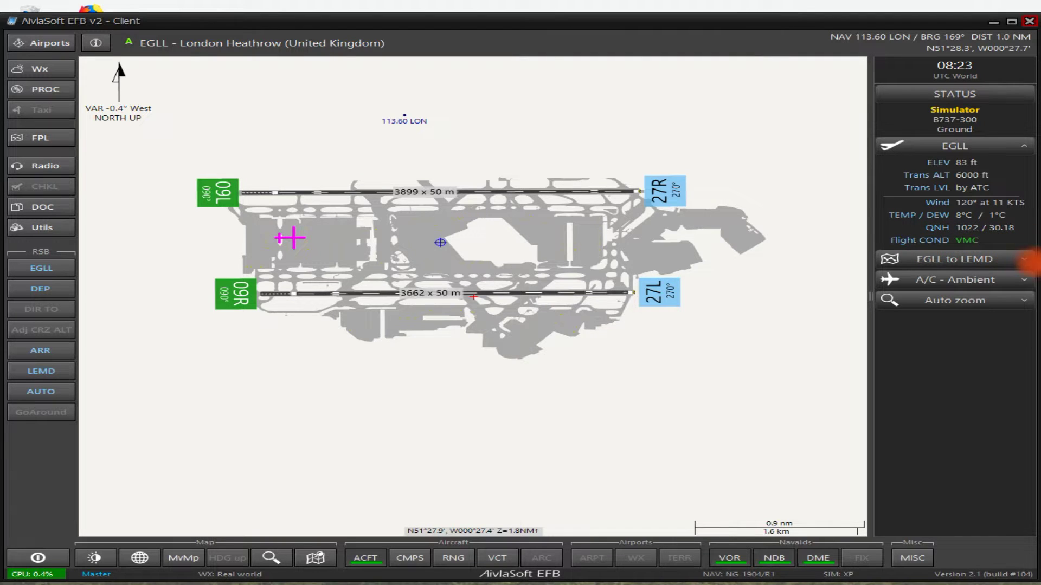
{"action": "left_click", "coordinate": [1024, 259]}
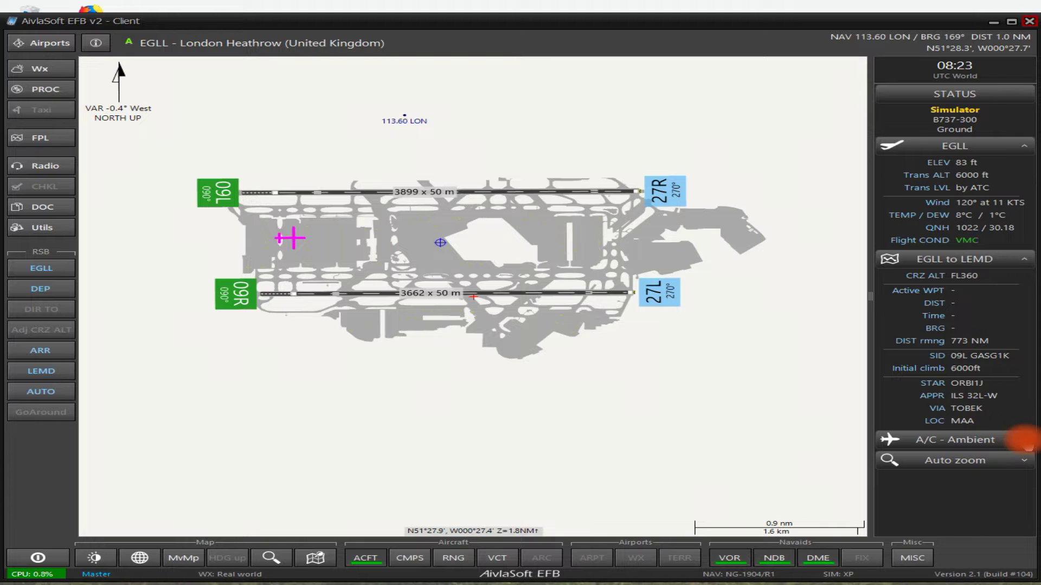
{"action": "left_click", "coordinate": [1022, 440]}
Scroll the status panel and open the Select Airport dialog from Airports
{"action": "scroll", "coordinate": [993, 477], "scroll_direction": "down", "scroll_amount": 4}
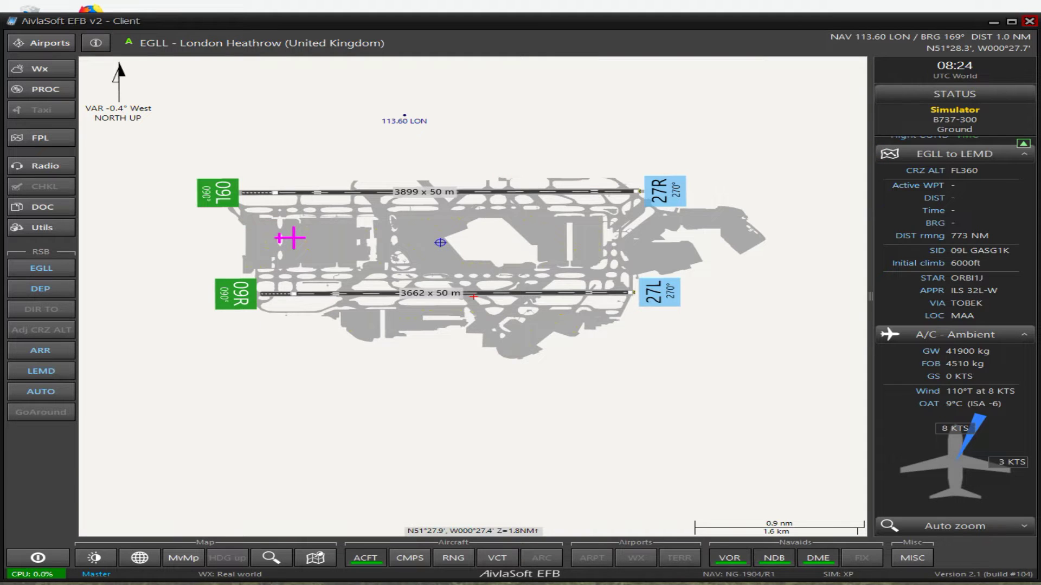
{"action": "scroll", "coordinate": [579, 159], "scroll_direction": "up", "scroll_amount": 1}
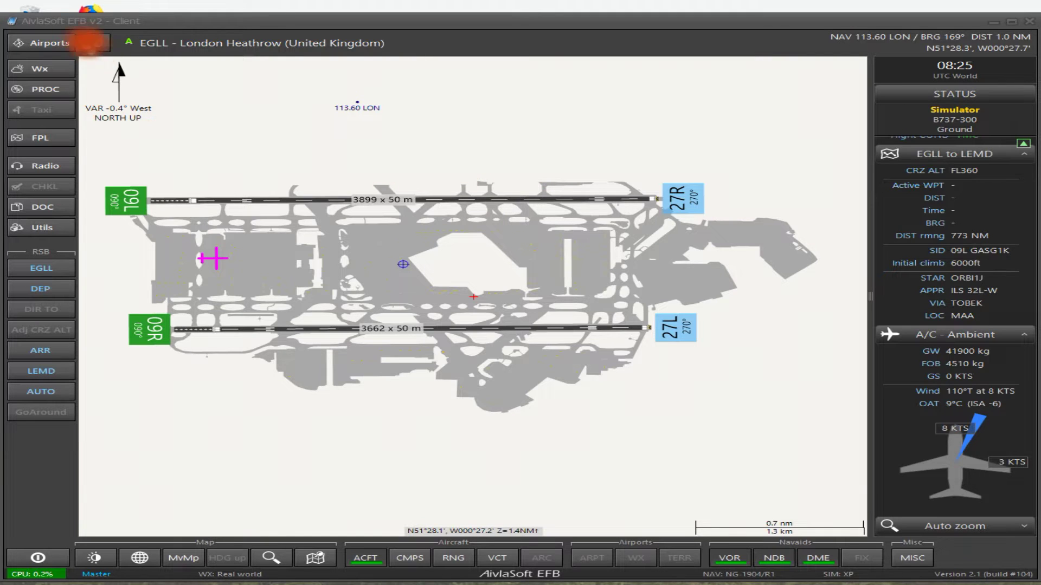
{"action": "left_click", "coordinate": [48, 43]}
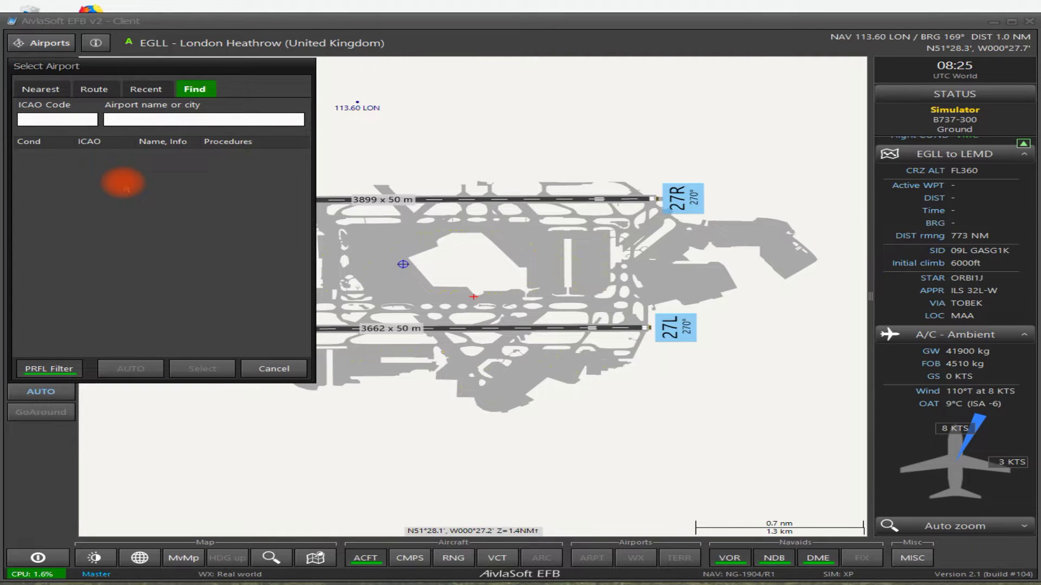
Enter EGFF as the ICAO code and select Cardiff as the active airport
{"action": "type", "text": "EGFF"}
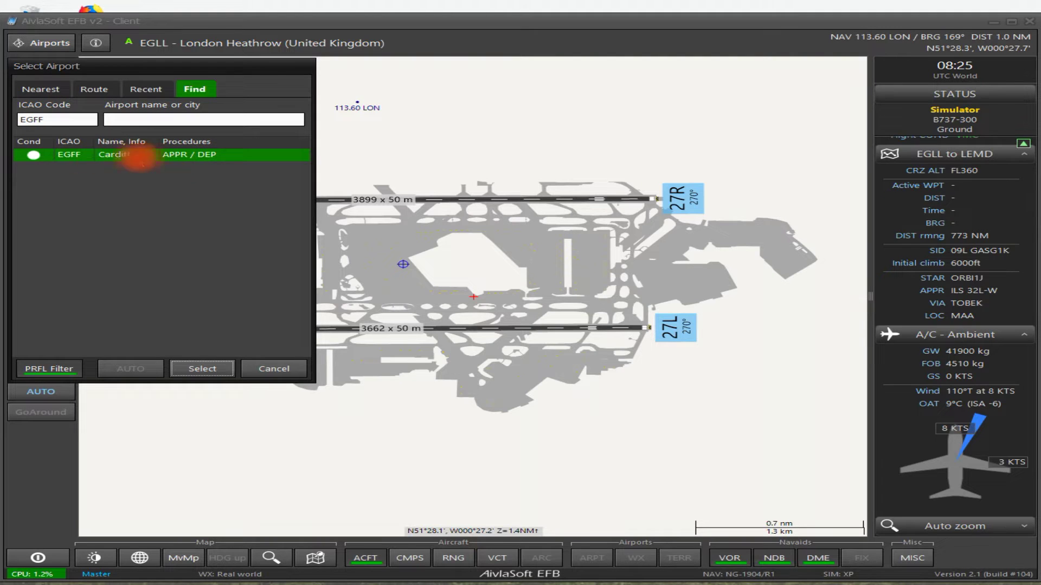
{"action": "left_click", "coordinate": [210, 366]}
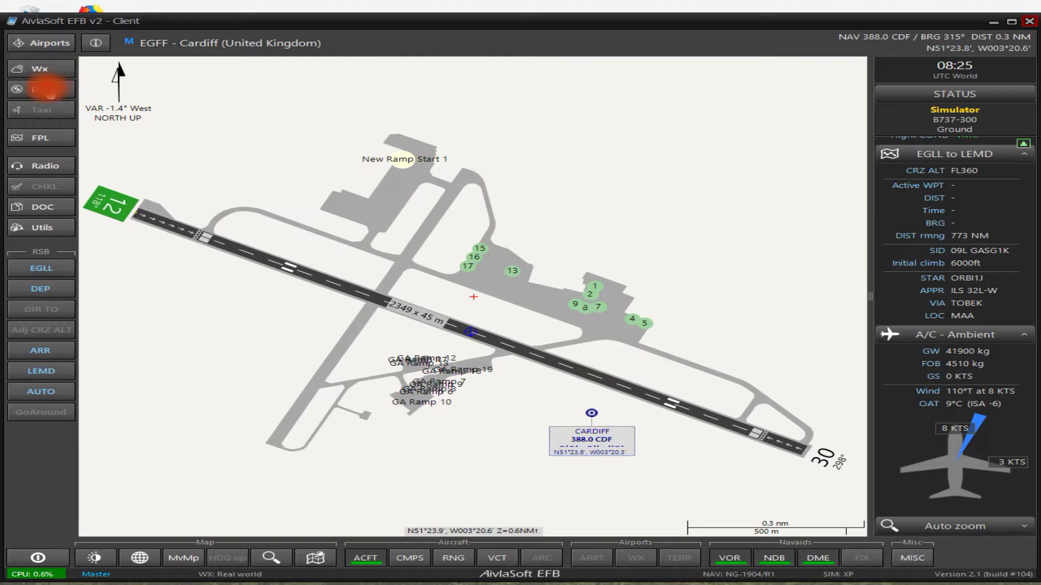
Clear the EGLL to LEMD flight plan, confirm with OK, and drag the Flight plan window back on screen
{"action": "left_click", "coordinate": [34, 139]}
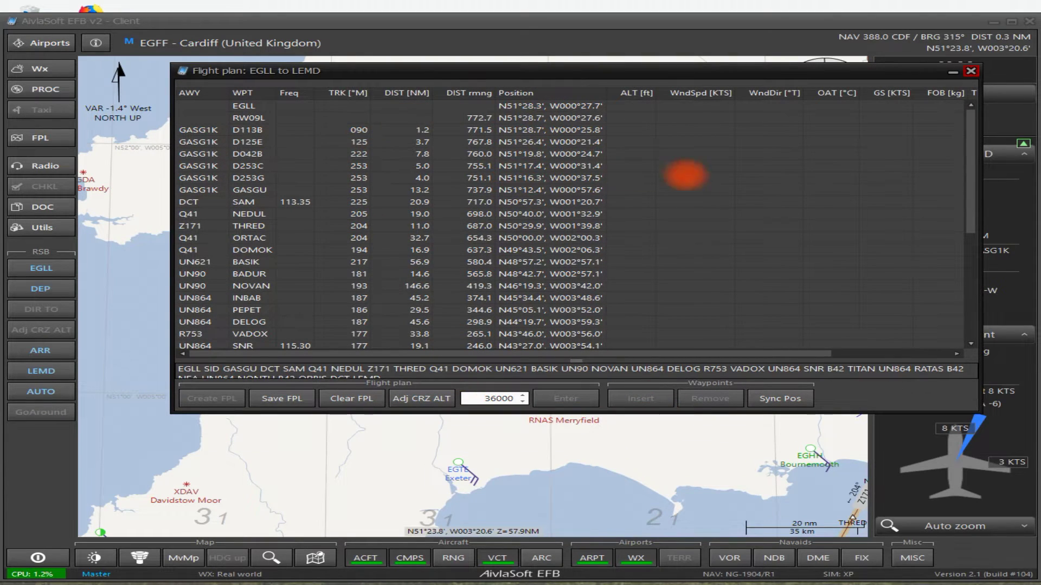
{"action": "scroll", "coordinate": [721, 214], "scroll_direction": "down", "scroll_amount": 5}
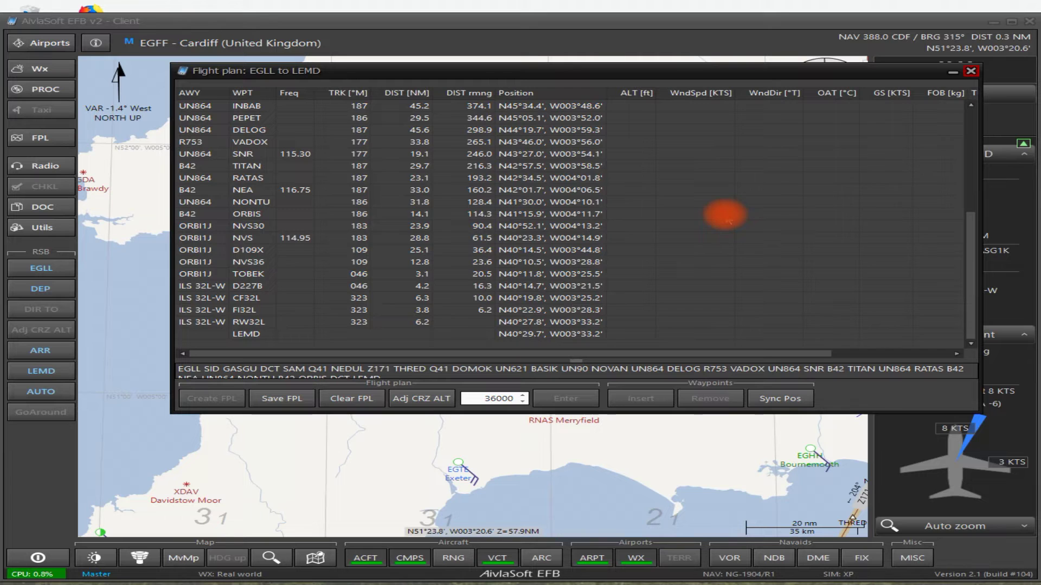
{"action": "scroll", "coordinate": [725, 214], "scroll_direction": "up", "scroll_amount": 5}
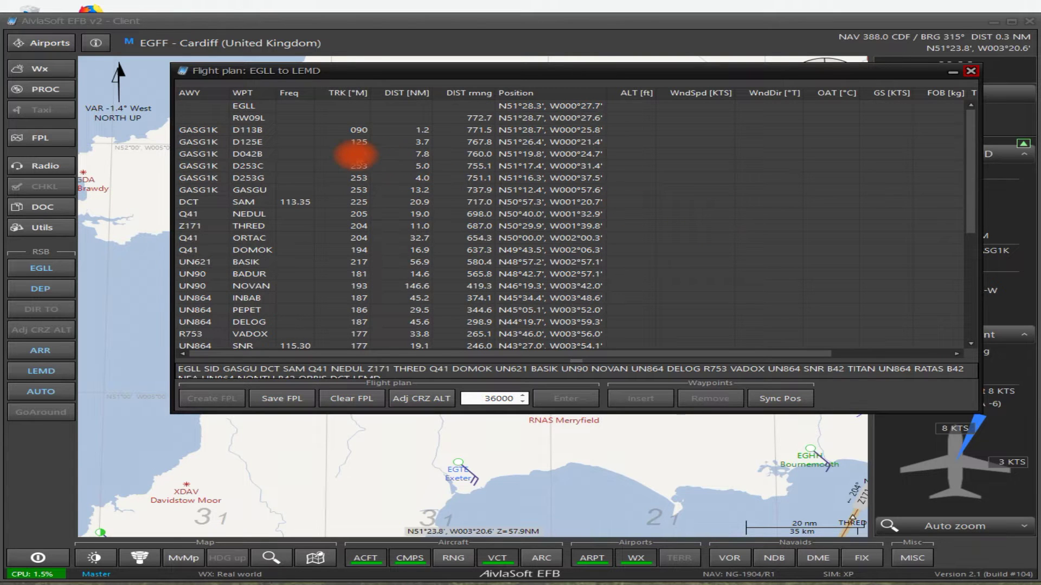
{"action": "scroll", "coordinate": [353, 157], "scroll_direction": "down", "scroll_amount": 5}
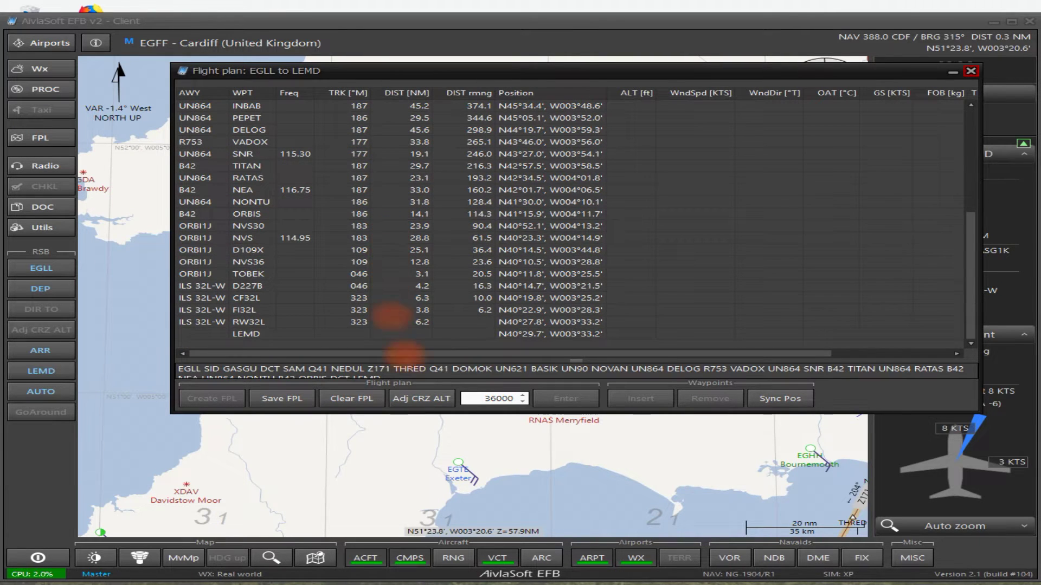
{"action": "scroll", "coordinate": [764, 245], "scroll_direction": "up", "scroll_amount": 5}
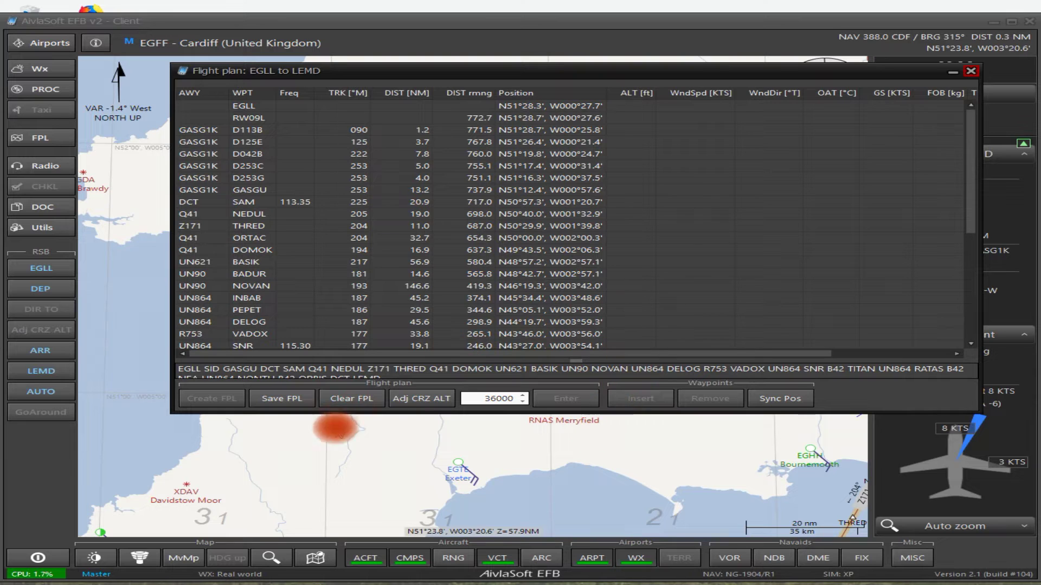
{"action": "left_click", "coordinate": [379, 399]}
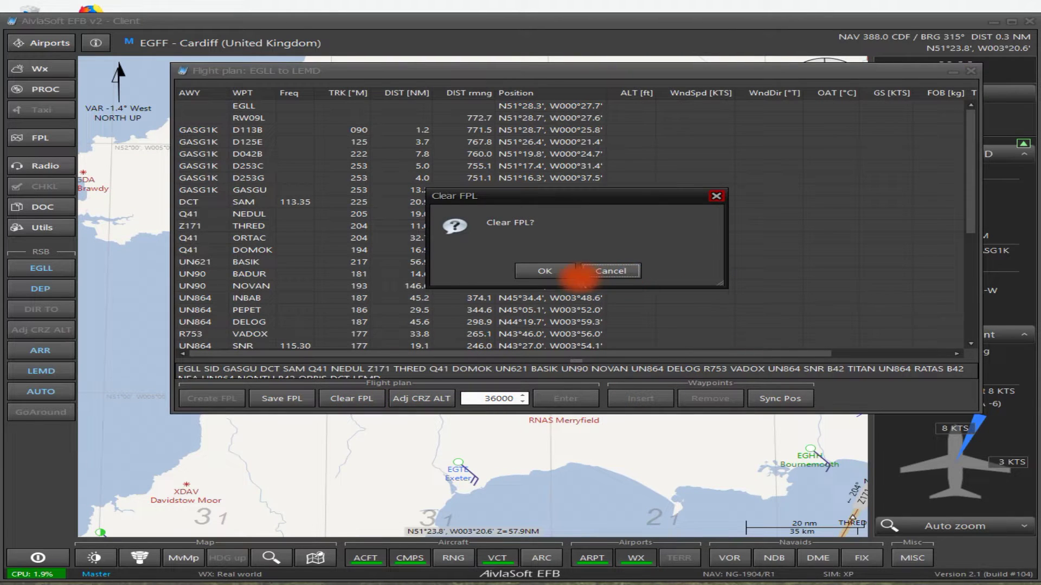
{"action": "left_click", "coordinate": [543, 271]}
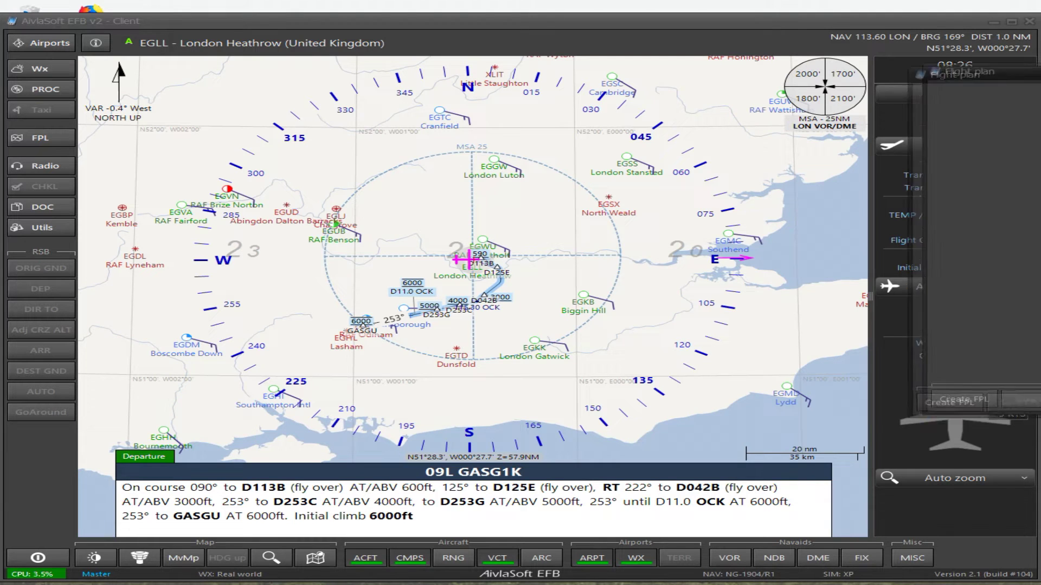
{"action": "left_click_drag", "start_coordinate": [1040, 130], "coordinate": [1040, 89]}
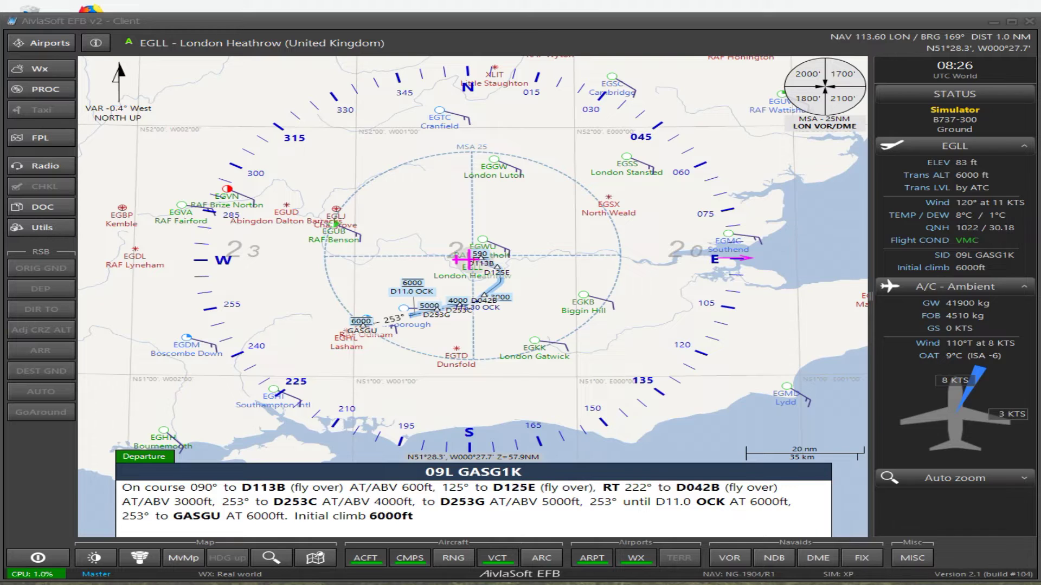
{"action": "left_click_drag", "start_coordinate": [1040, 90], "coordinate": [592, 89]}
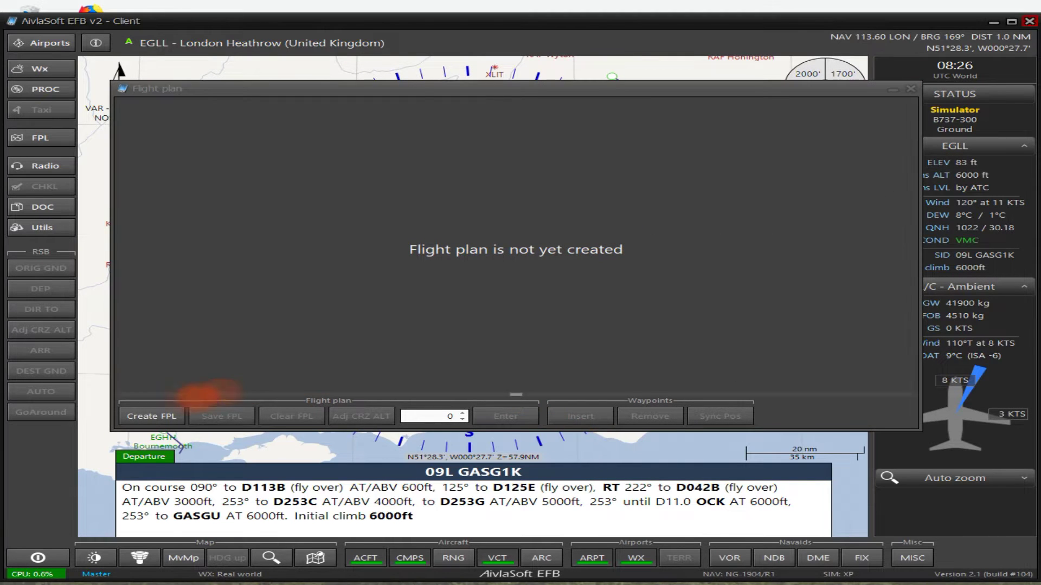
Start a new flight plan, centre its form, and set the origin to EGFF Cardiff
{"action": "left_click", "coordinate": [149, 416]}
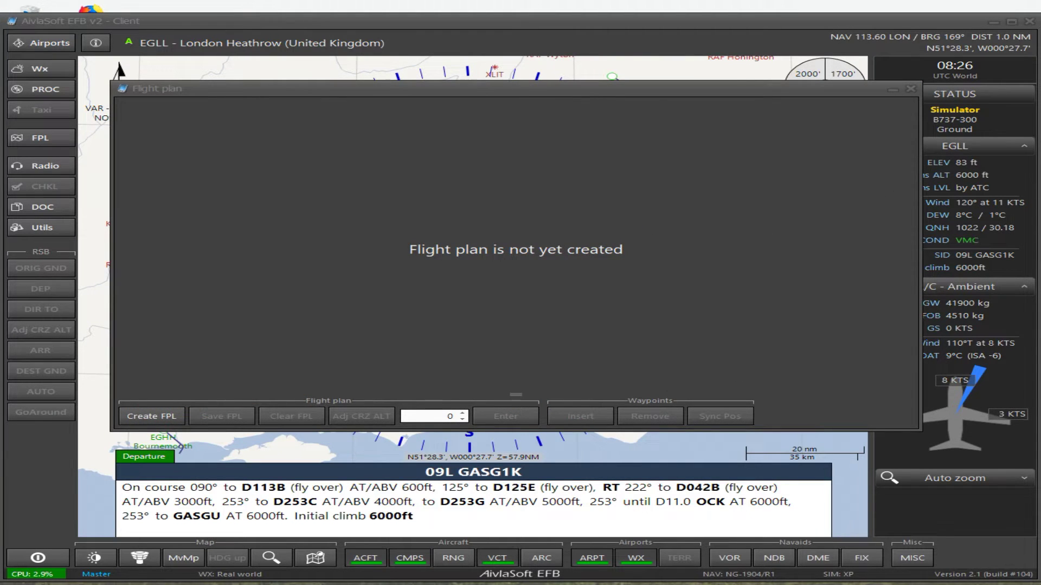
{"action": "left_click_drag", "start_coordinate": [891, 103], "coordinate": [464, 120]}
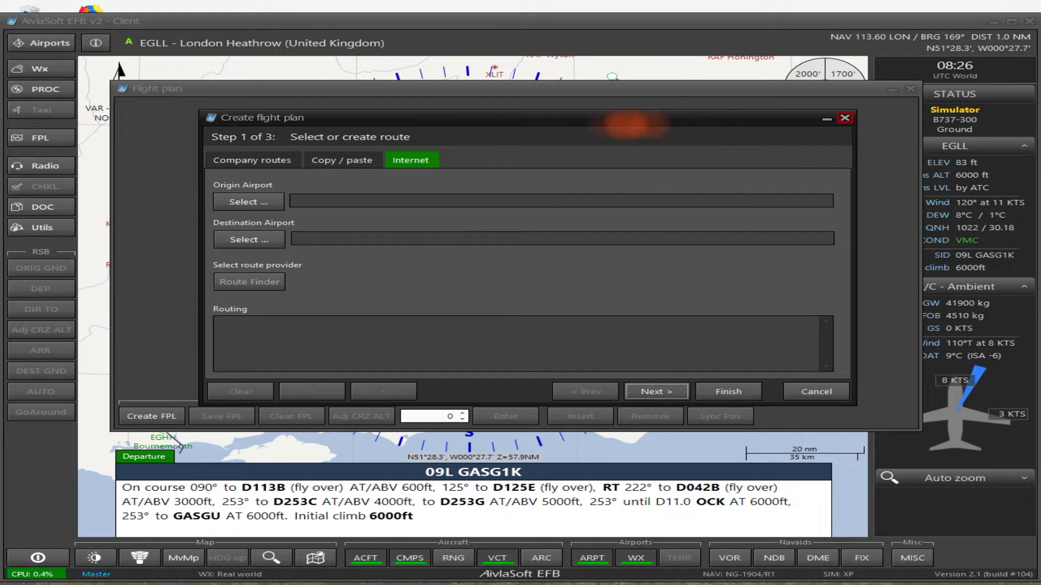
{"action": "left_click", "coordinate": [246, 203]}
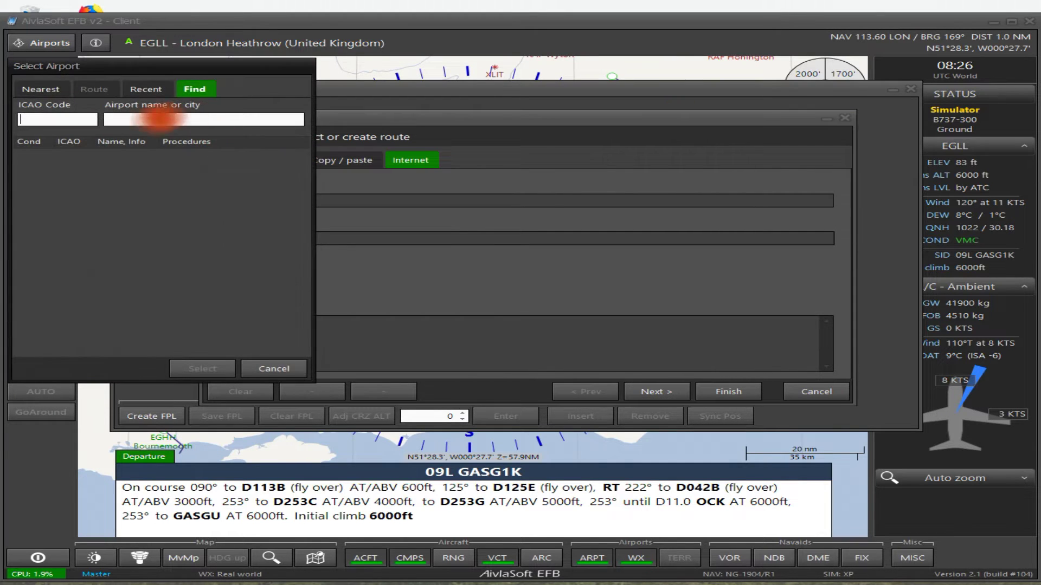
{"action": "type", "text": "EGFF"}
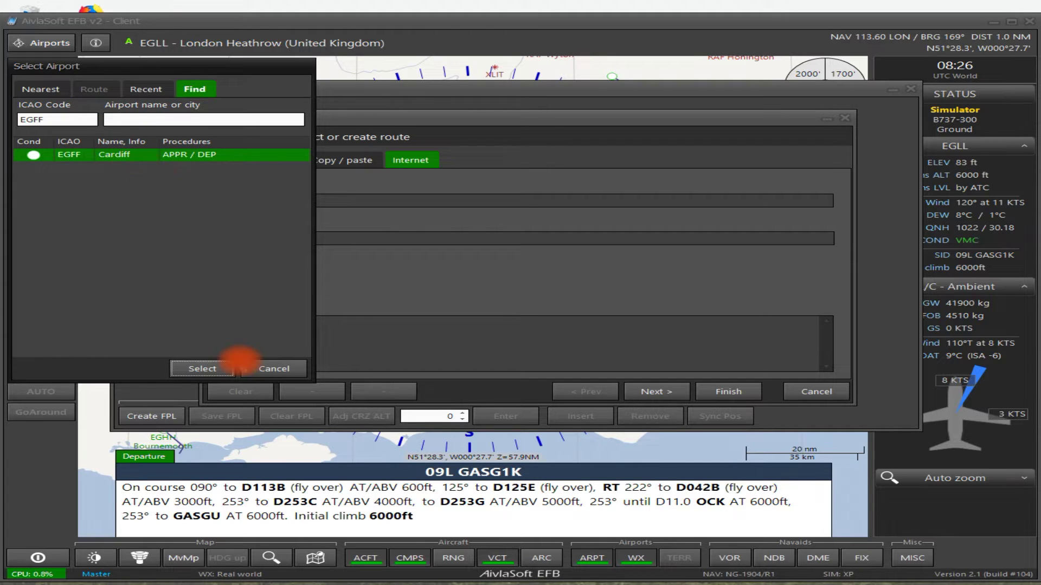
{"action": "left_click", "coordinate": [216, 369]}
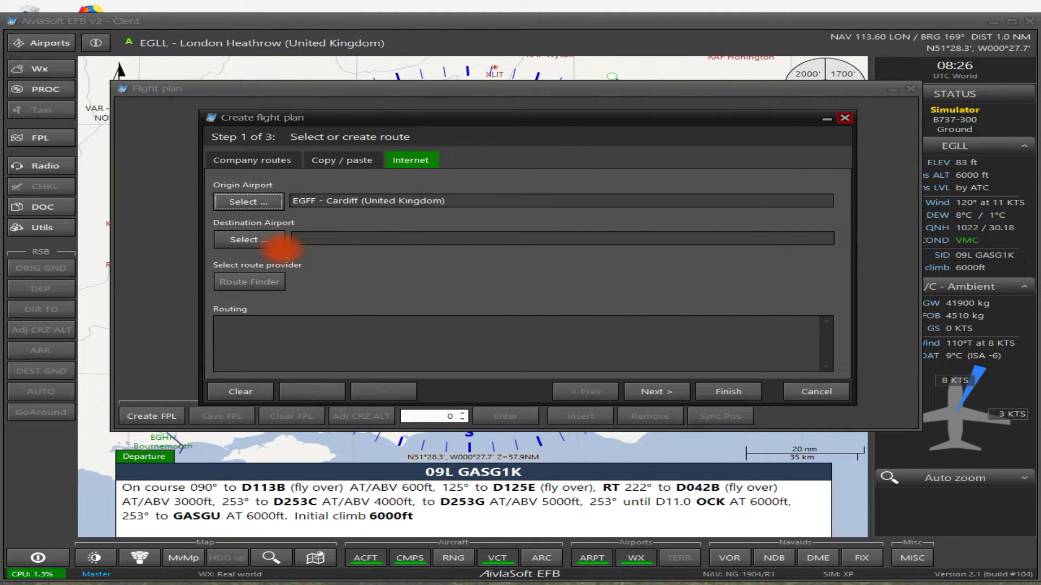
Set the flight plan destination to LOWI Innsbruck Kranebitten
{"action": "left_click", "coordinate": [266, 240]}
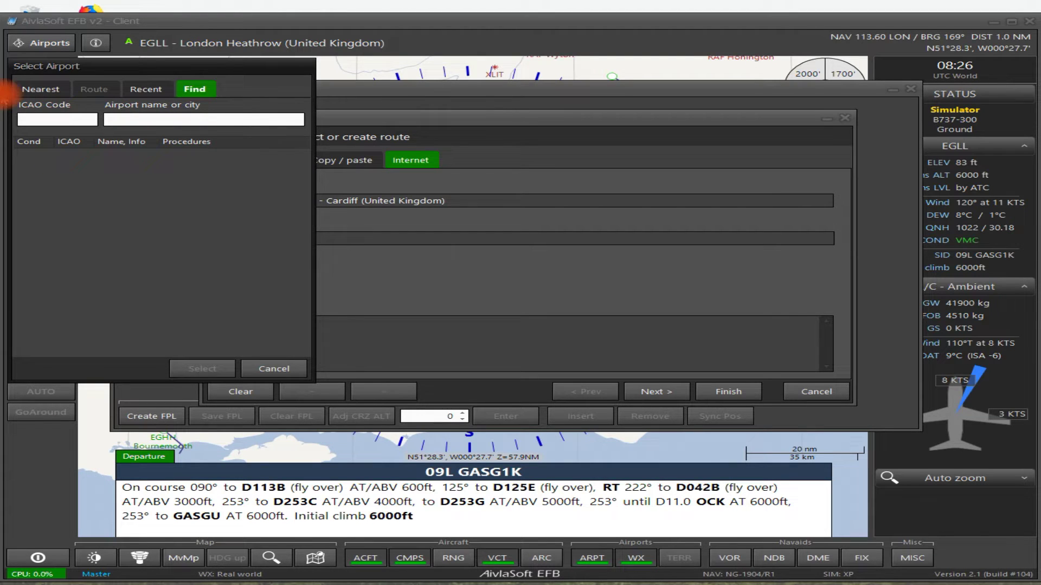
{"action": "left_click", "coordinate": [40, 120]}
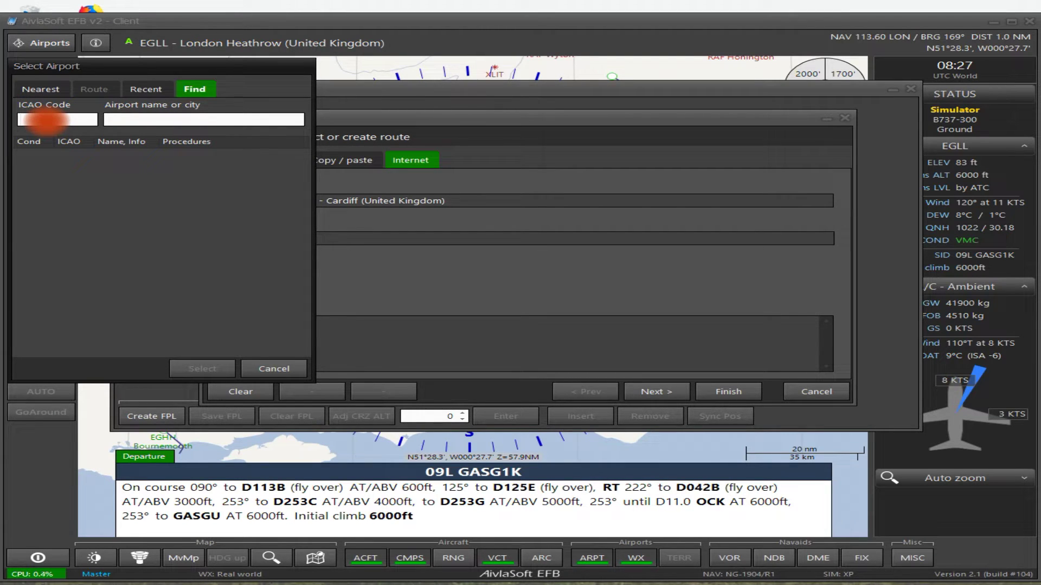
{"action": "type", "text": "LOWI"}
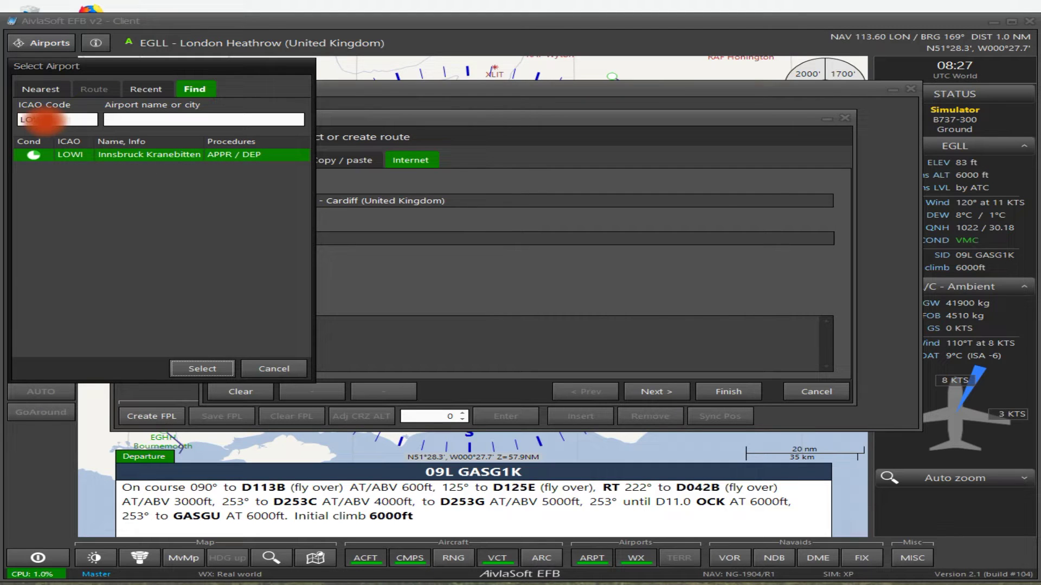
{"action": "left_click", "coordinate": [220, 368]}
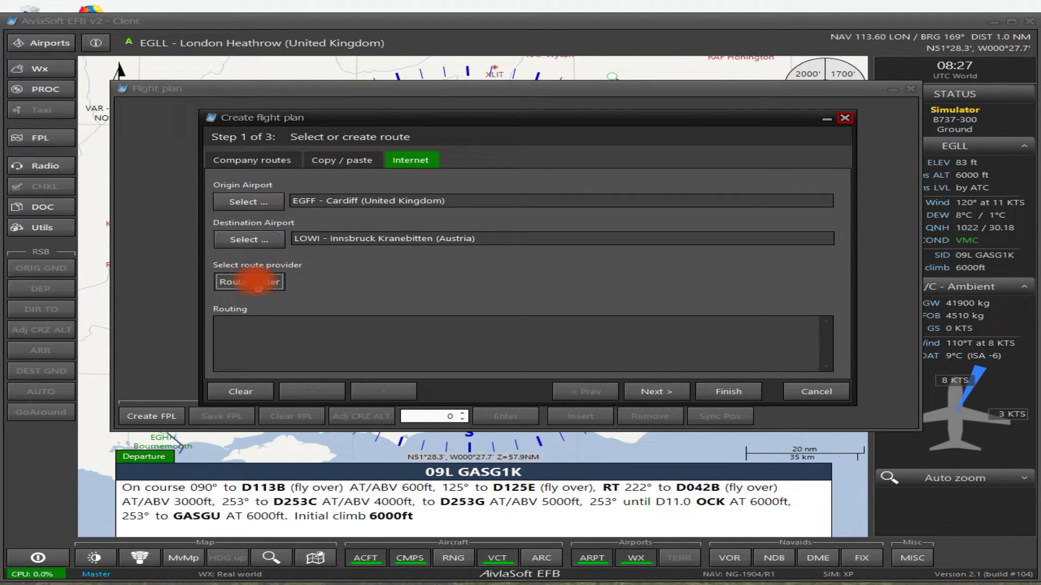
{"action": "left_click", "coordinate": [257, 284]}
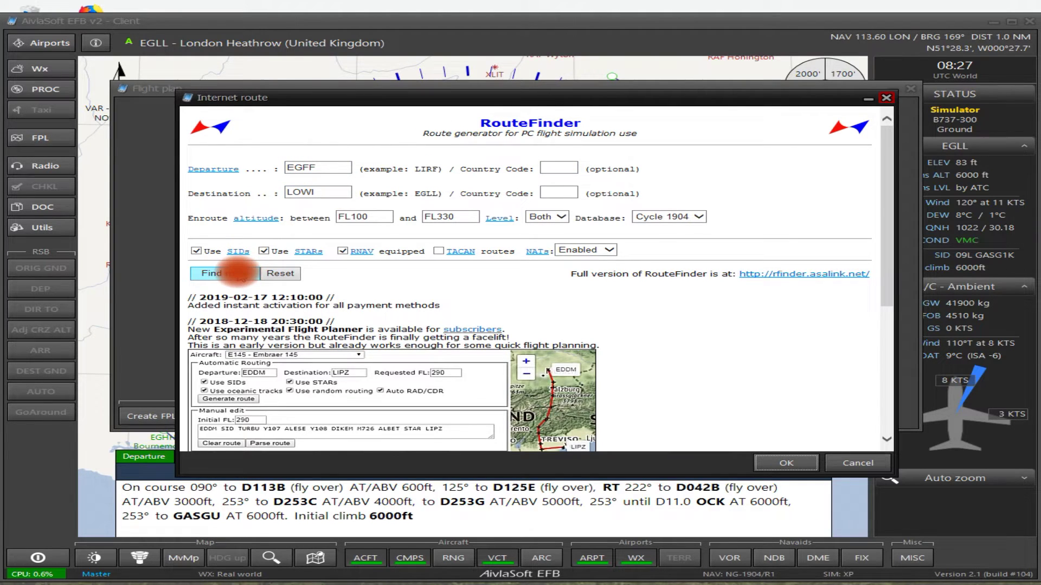
Generate the 652.3 nm RouteFinder route EGFF ALVIN Q63 KENET … XEBIX LOWI and accept it
{"action": "left_click", "coordinate": [238, 272]}
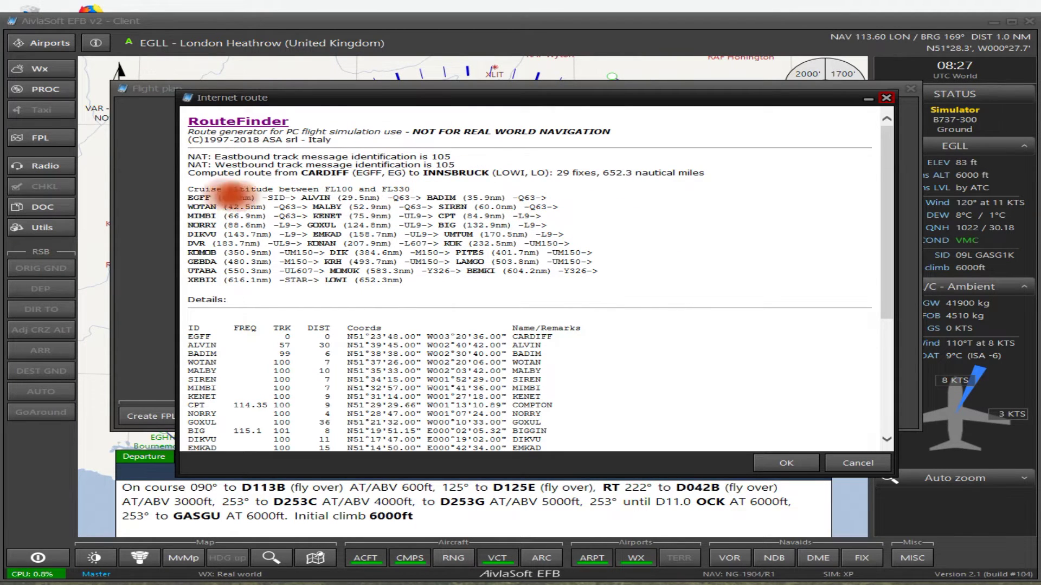
{"action": "scroll", "coordinate": [400, 203], "scroll_direction": "down", "scroll_amount": 4}
{"action": "scroll", "coordinate": [302, 233], "scroll_direction": "down", "scroll_amount": 4}
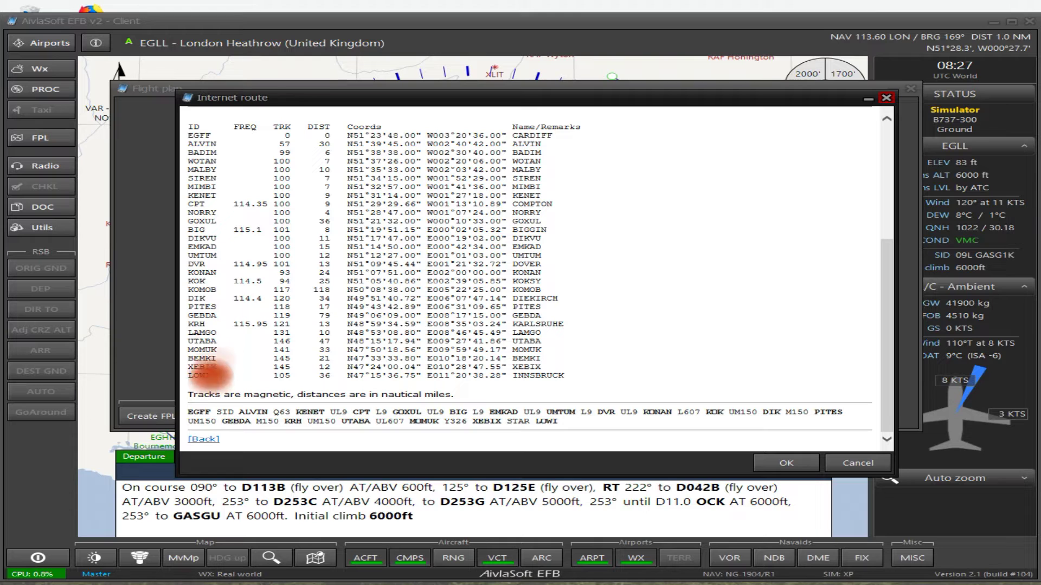
{"action": "scroll", "coordinate": [743, 330], "scroll_direction": "up", "scroll_amount": 4}
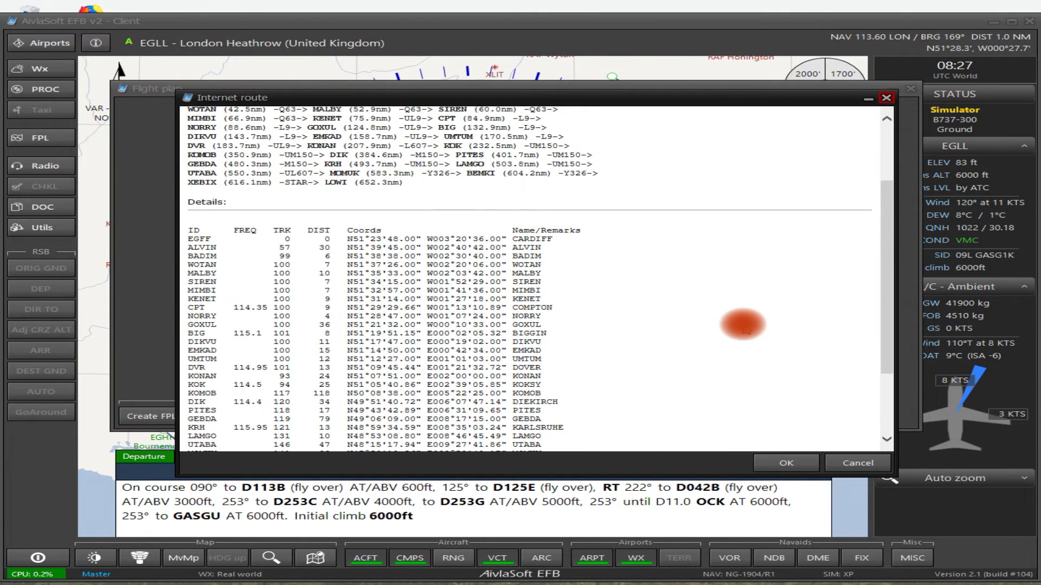
{"action": "scroll", "coordinate": [743, 325], "scroll_direction": "down", "scroll_amount": 5}
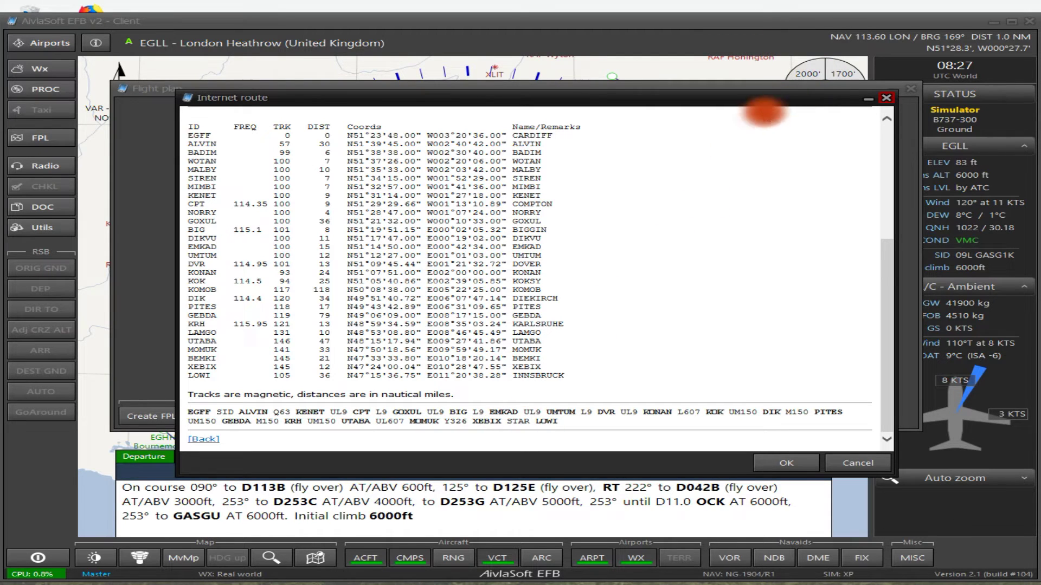
{"action": "left_click_drag", "start_coordinate": [883, 260], "coordinate": [877, 320]}
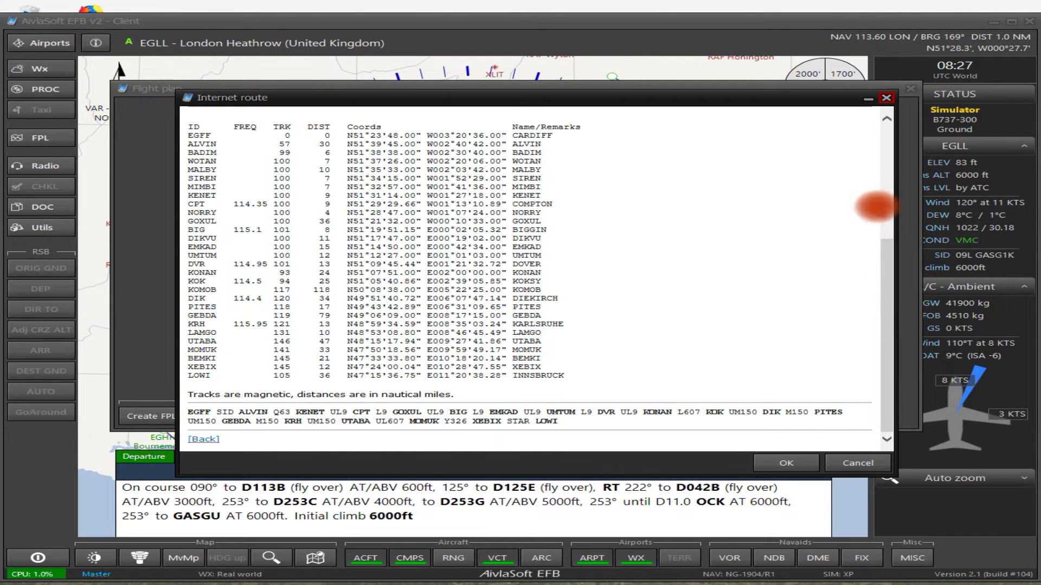
{"action": "left_click", "coordinate": [787, 462]}
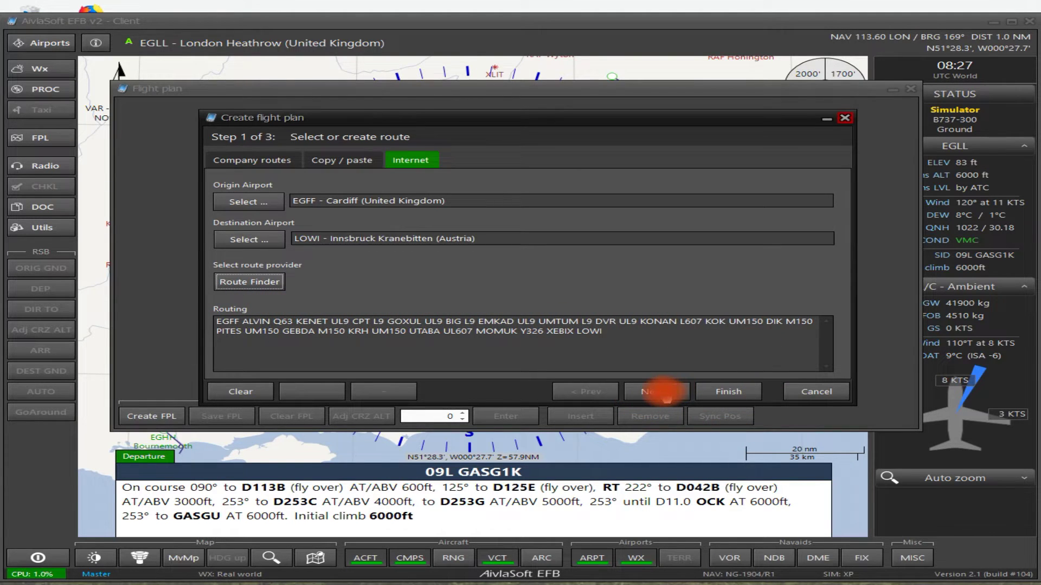
Enter callsign BAW2302, aircraft 733 / M, departure 10:43, enroute 02:00 and fuel on board
{"action": "left_click", "coordinate": [661, 391]}
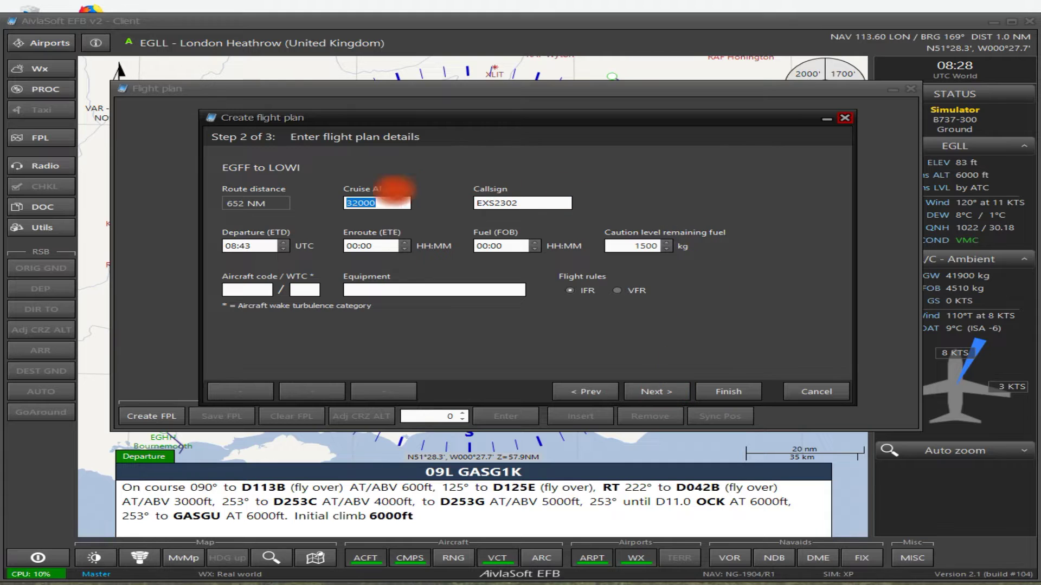
{"action": "left_click", "coordinate": [495, 203]}
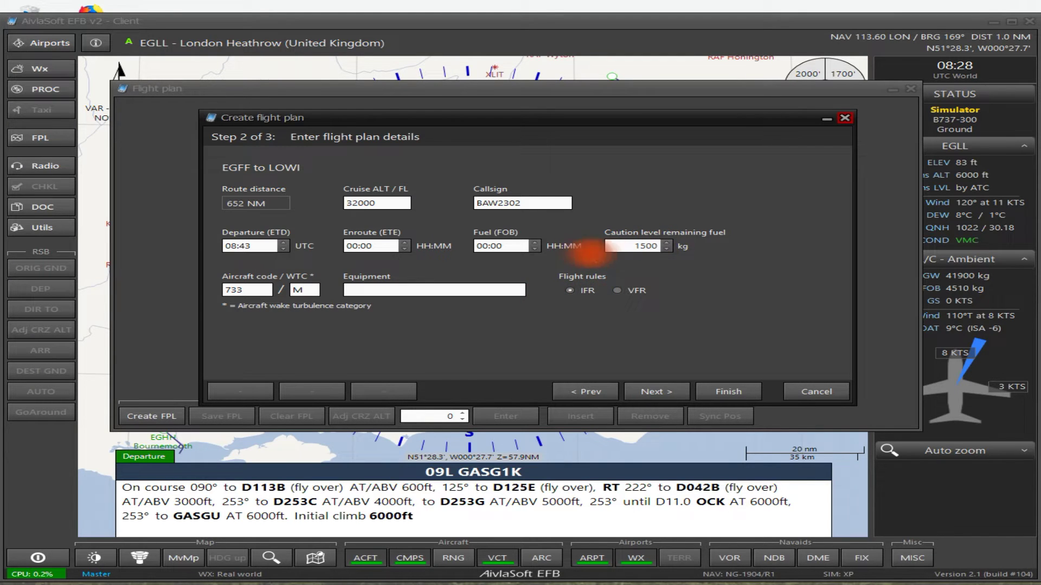
{"action": "left_click", "coordinate": [239, 290]}
{"action": "type", "text": "733"}
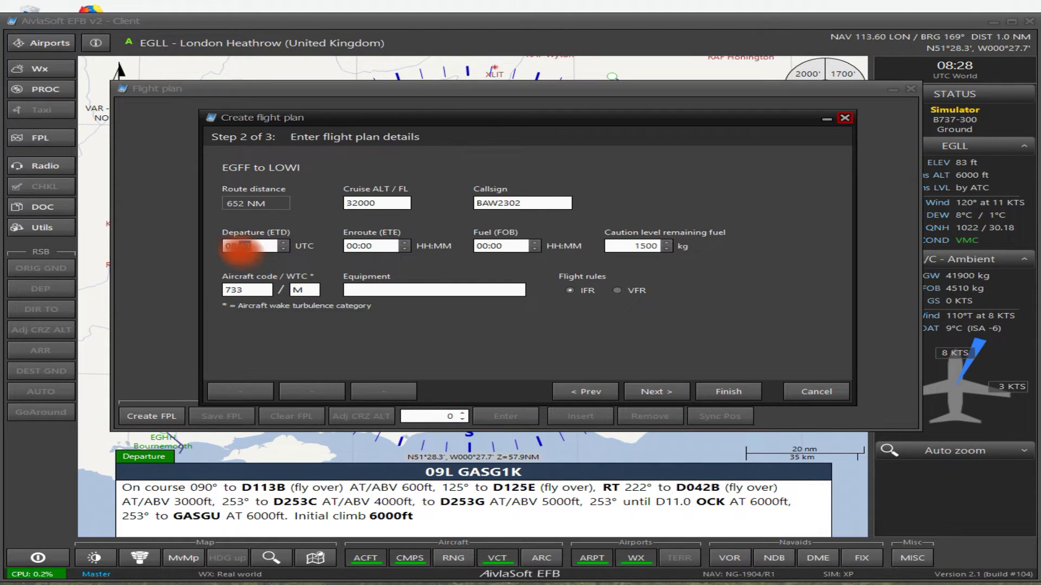
{"action": "left_click", "coordinate": [235, 246]}
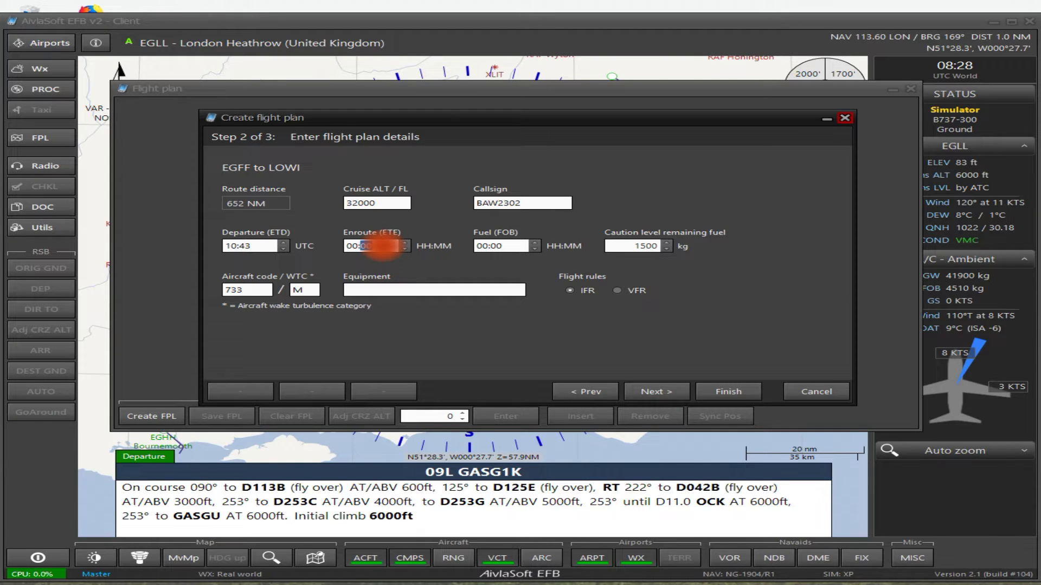
{"action": "key", "text": "Left"}
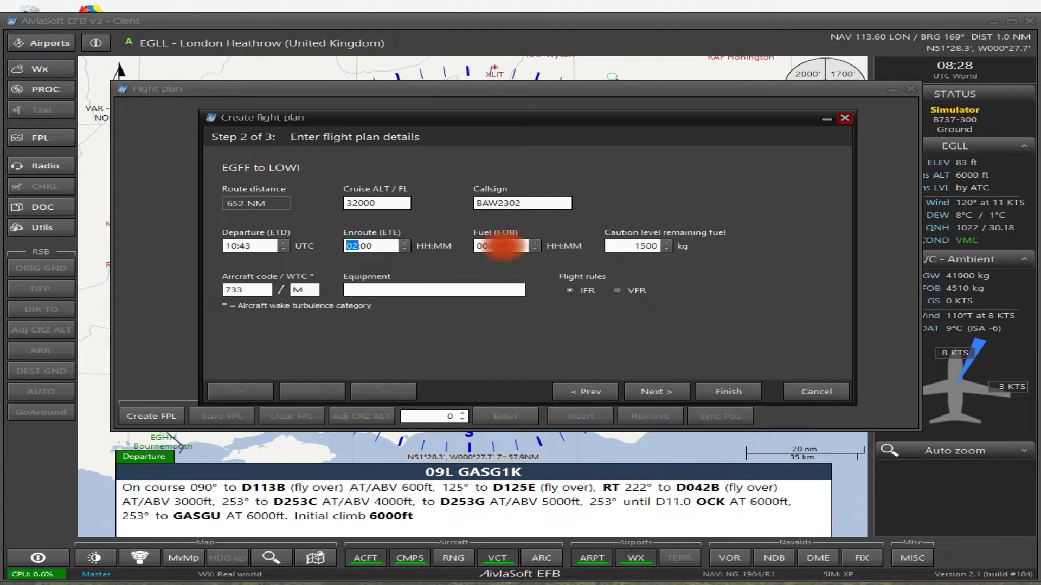
{"action": "left_click", "coordinate": [488, 245]}
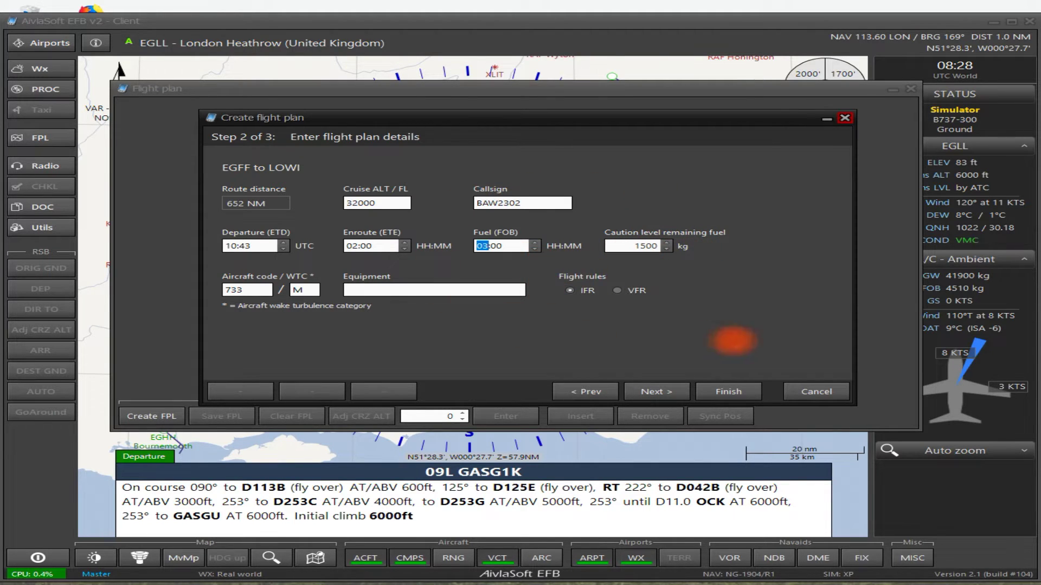
{"action": "left_click", "coordinate": [657, 391]}
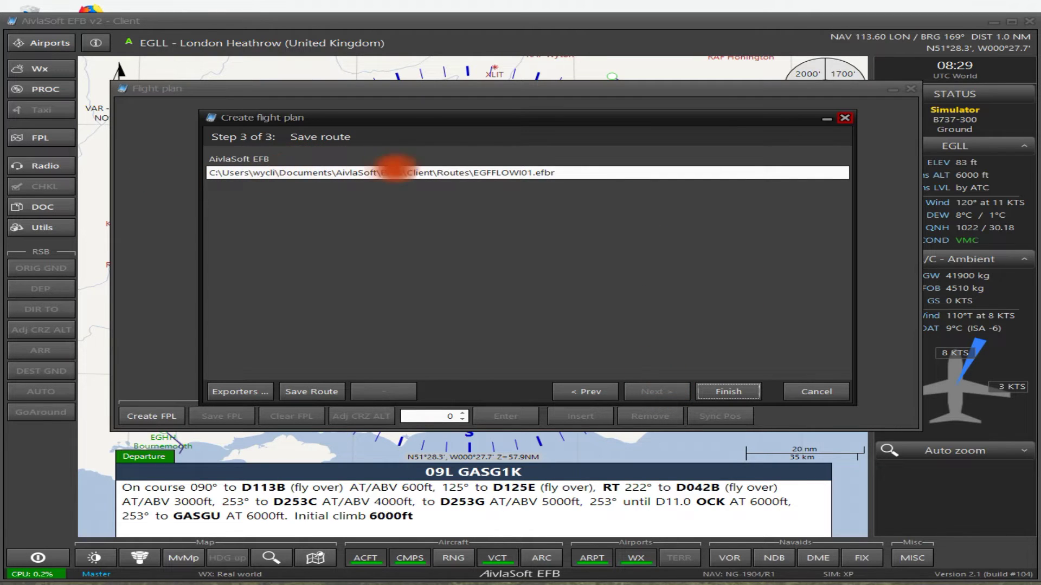
Save the route as EGFFLOWI01.efbr, check exporter settings, and finish to show the waypoint table from the top
{"action": "left_click", "coordinate": [307, 391]}
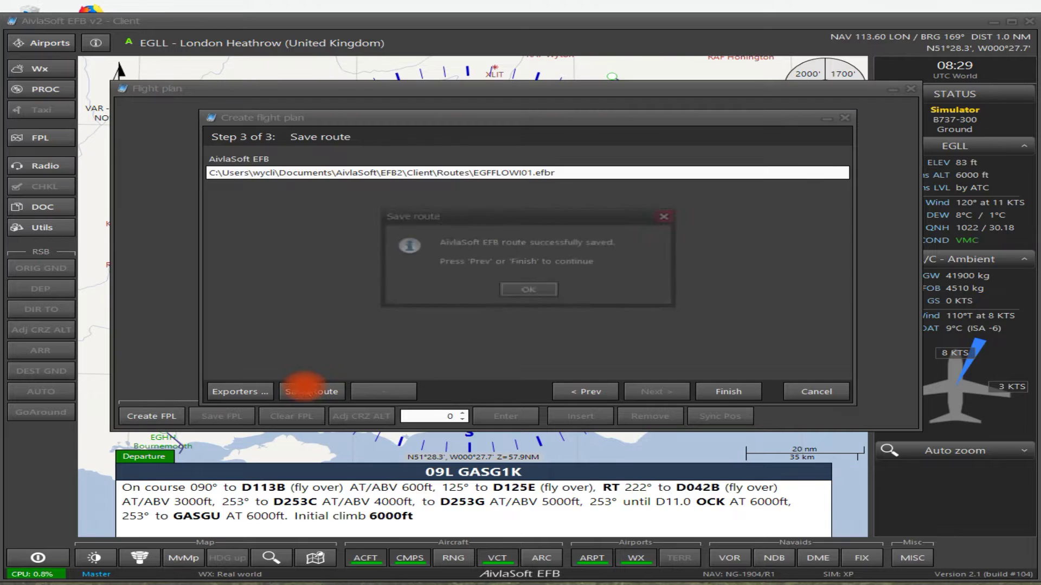
{"action": "left_click", "coordinate": [519, 292]}
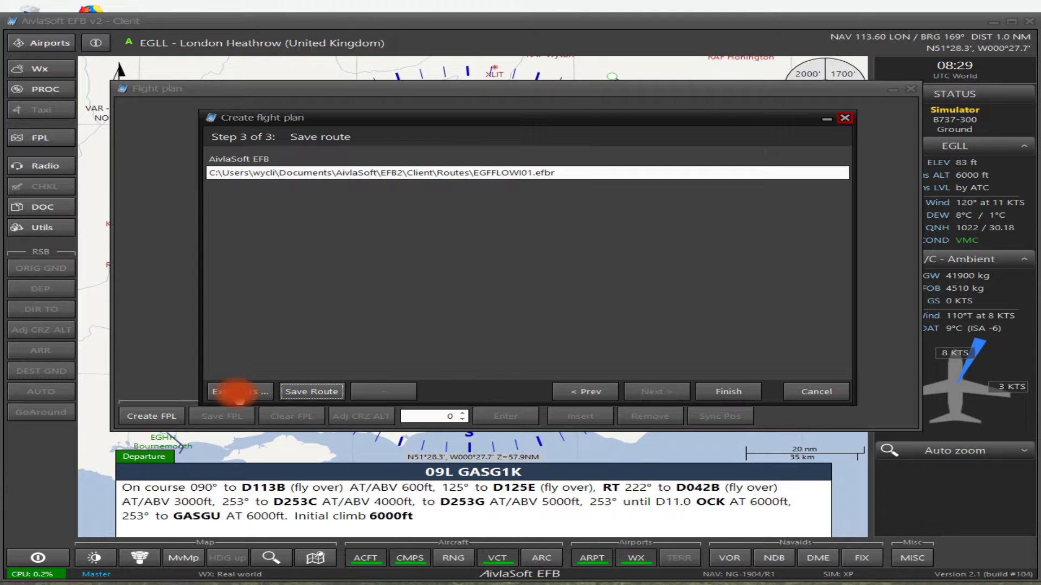
{"action": "left_click", "coordinate": [247, 391]}
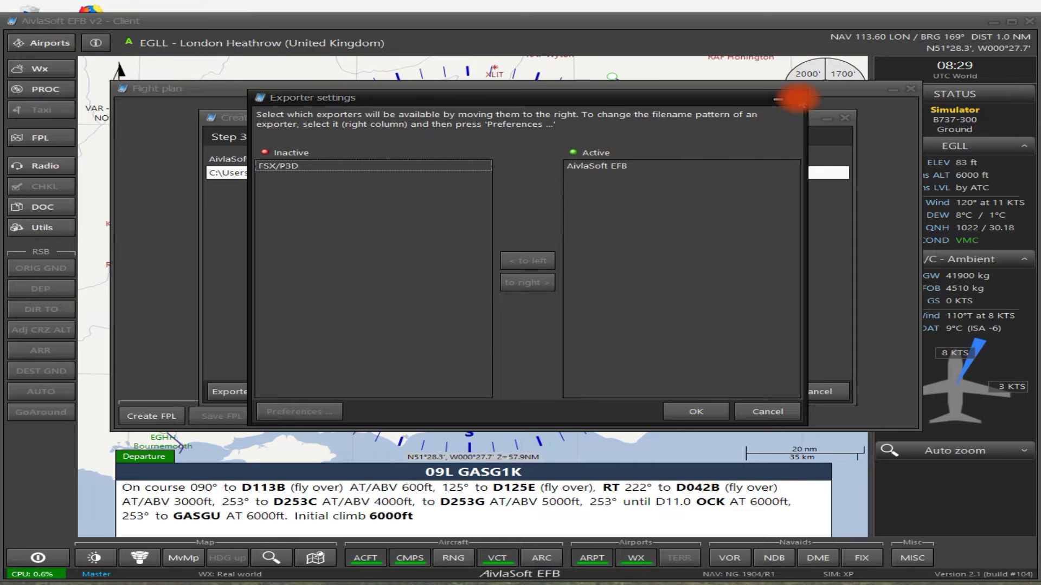
{"action": "left_click", "coordinate": [798, 100]}
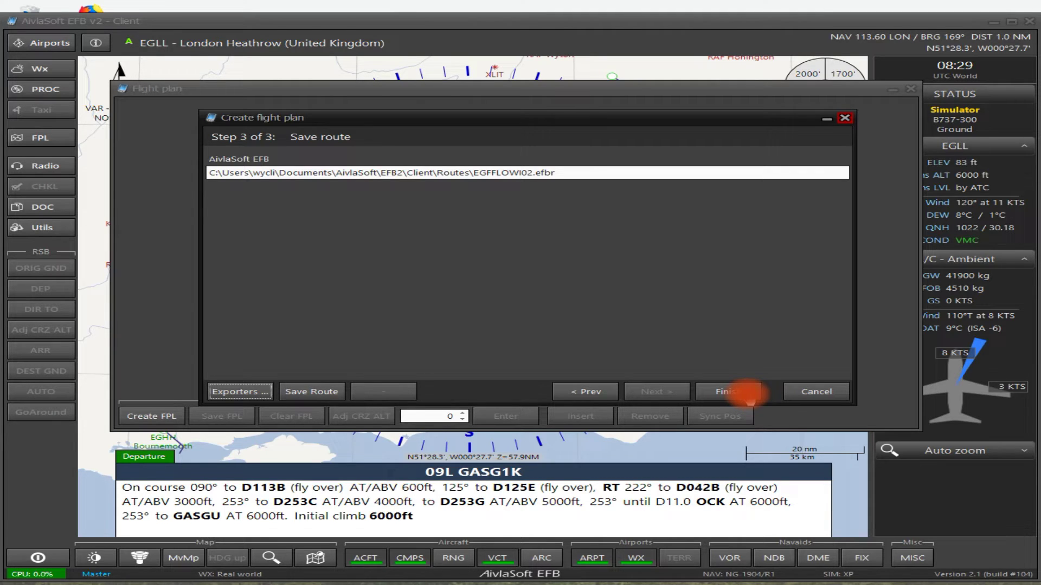
{"action": "left_click", "coordinate": [744, 391]}
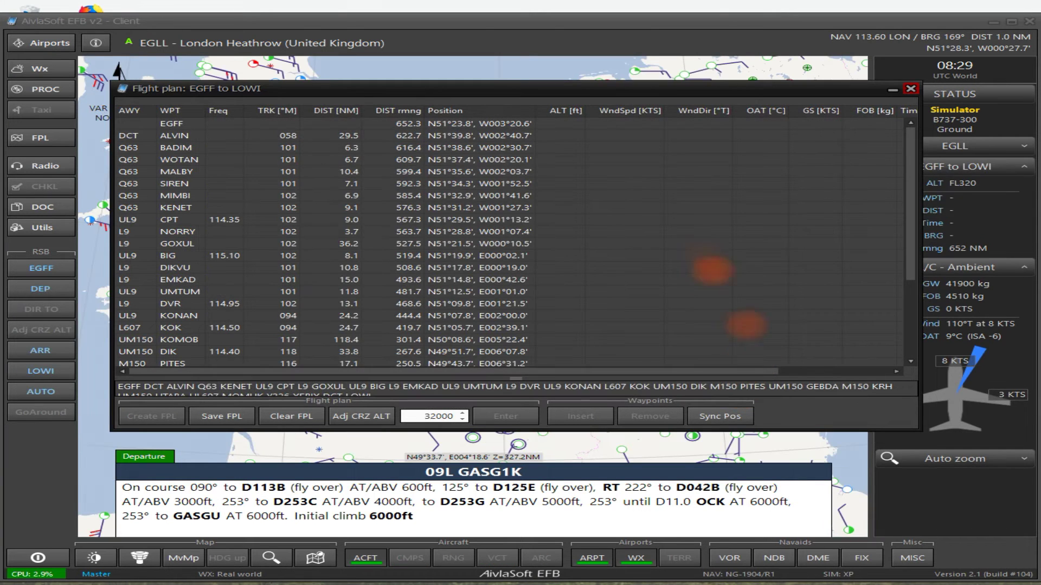
{"action": "scroll", "coordinate": [407, 190], "scroll_direction": "up", "scroll_amount": 3}
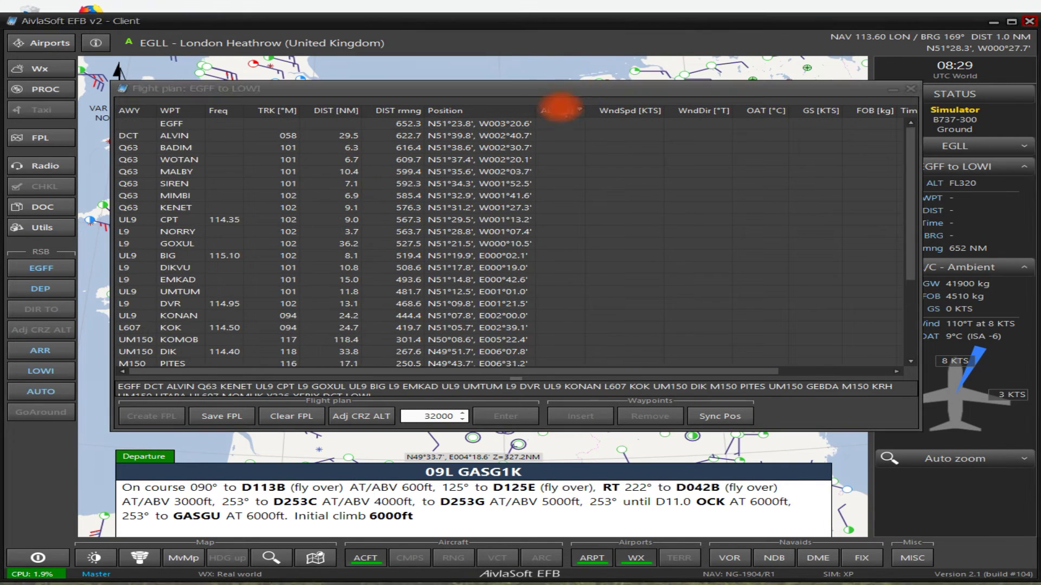
Pan and zoom the map along the route from southern England east to Innsbruck LOWI and back
{"action": "left_click_drag", "start_coordinate": [546, 87], "coordinate": [1040, 65]}
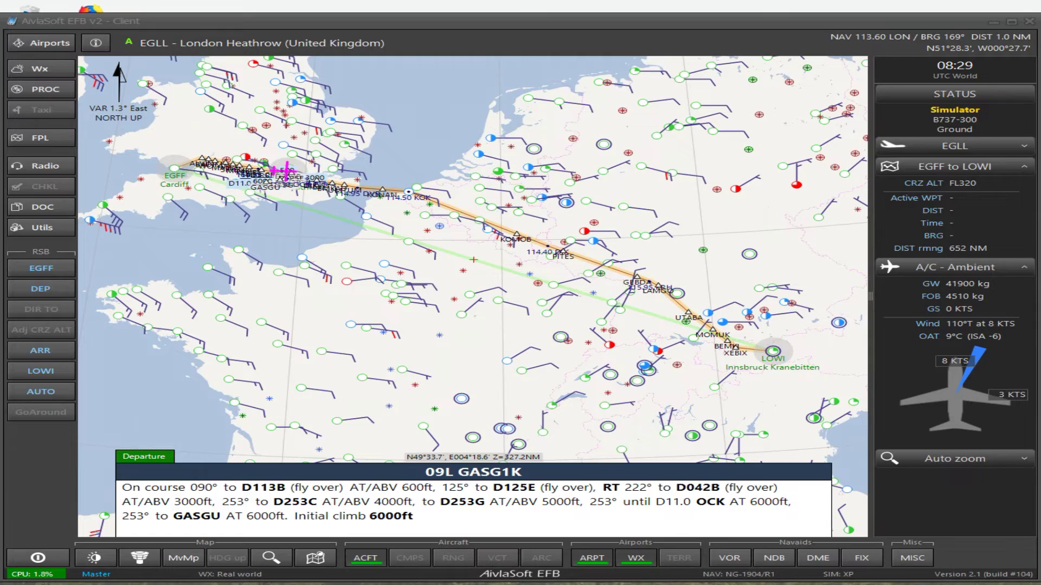
{"action": "scroll", "coordinate": [266, 168], "scroll_direction": "up", "scroll_amount": 2}
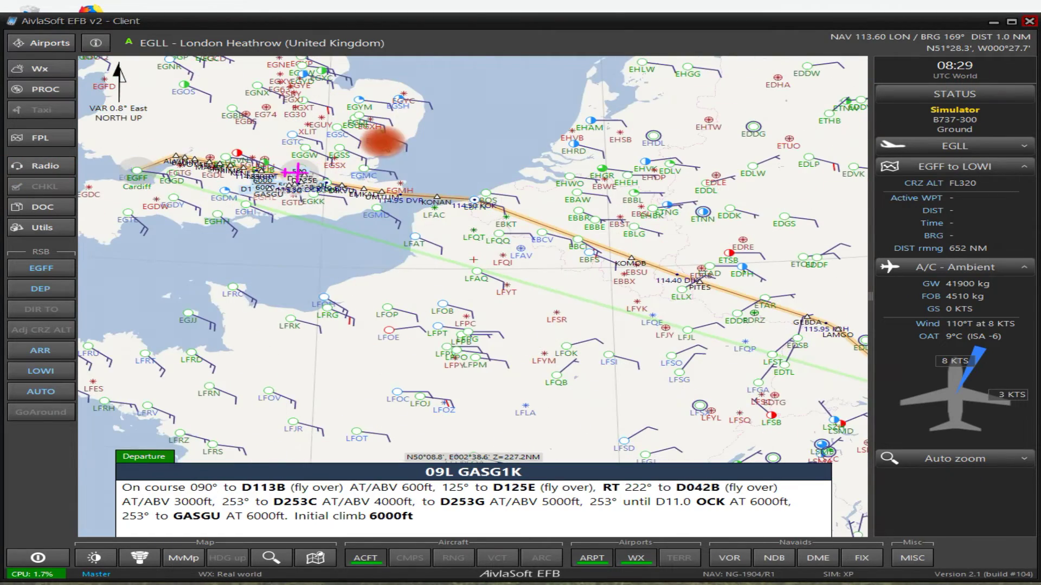
{"action": "scroll", "coordinate": [674, 349], "scroll_direction": "up", "scroll_amount": 2}
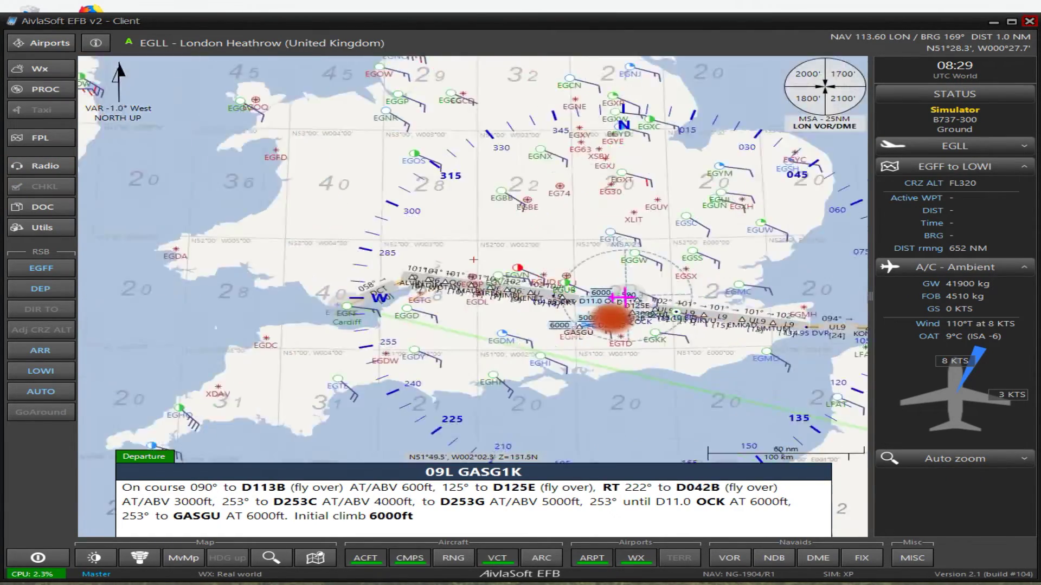
{"action": "scroll", "coordinate": [611, 319], "scroll_direction": "up", "scroll_amount": 4}
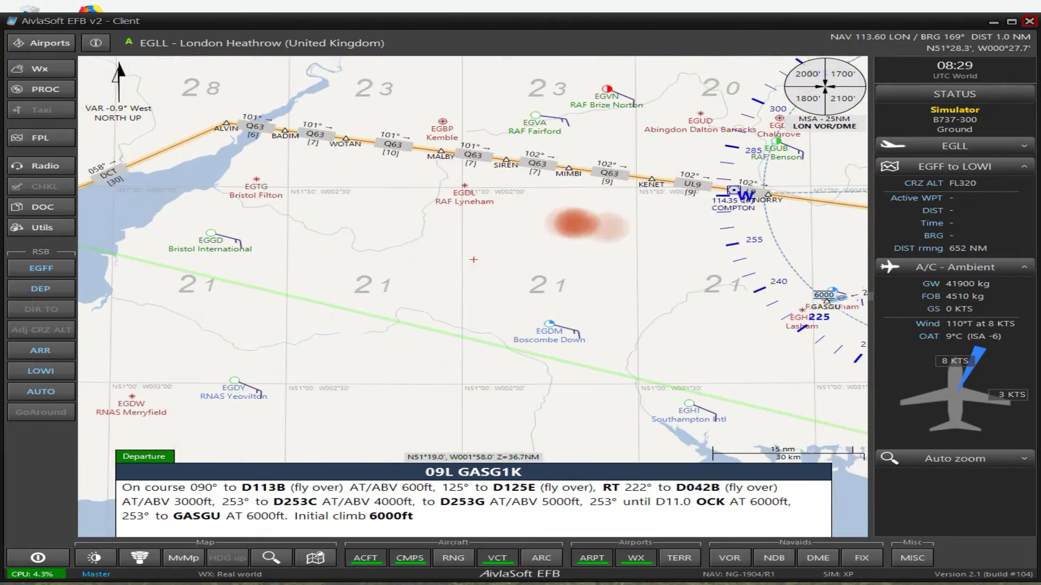
{"action": "scroll", "coordinate": [574, 223], "scroll_direction": "down", "scroll_amount": 3}
{"action": "left_click_drag", "start_coordinate": [732, 313], "coordinate": [546, 262]}
{"action": "left_click_drag", "start_coordinate": [608, 288], "coordinate": [152, 207]}
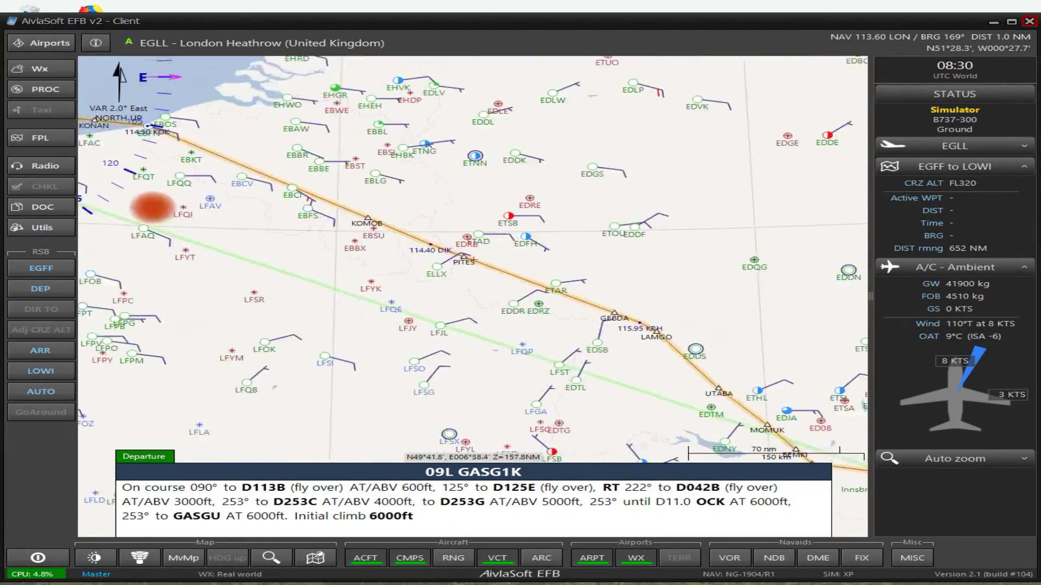
{"action": "left_click_drag", "start_coordinate": [425, 326], "coordinate": [293, 86]}
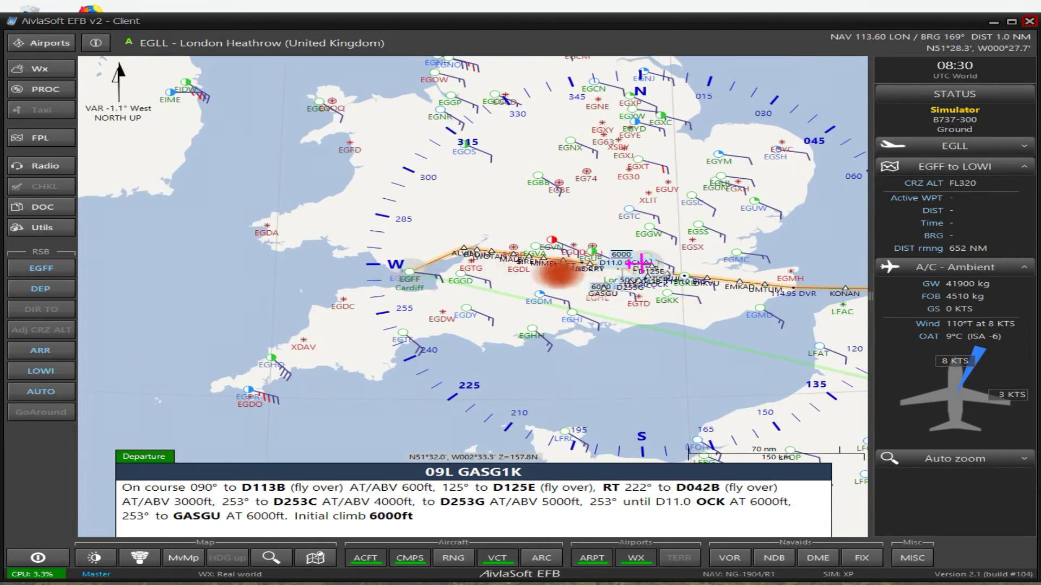
{"action": "left_click_drag", "start_coordinate": [558, 274], "coordinate": [356, 181]}
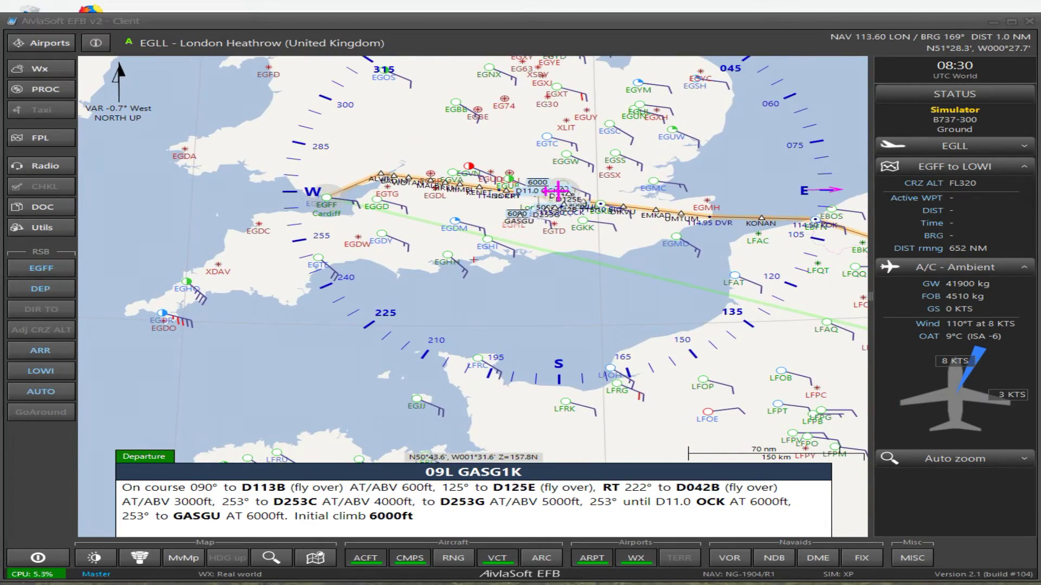
Reopen the EGFF–LOWI flight plan table, save the flight plan, and close it
{"action": "left_click", "coordinate": [41, 138]}
{"action": "left_click_drag", "start_coordinate": [360, 68], "coordinate": [490, 68]}
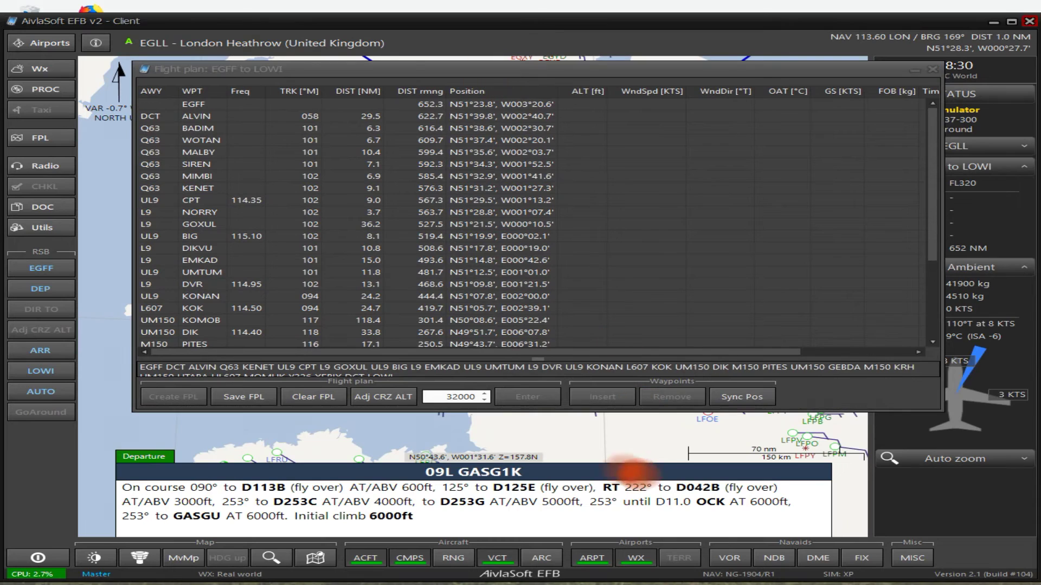
{"action": "left_click", "coordinate": [228, 397]}
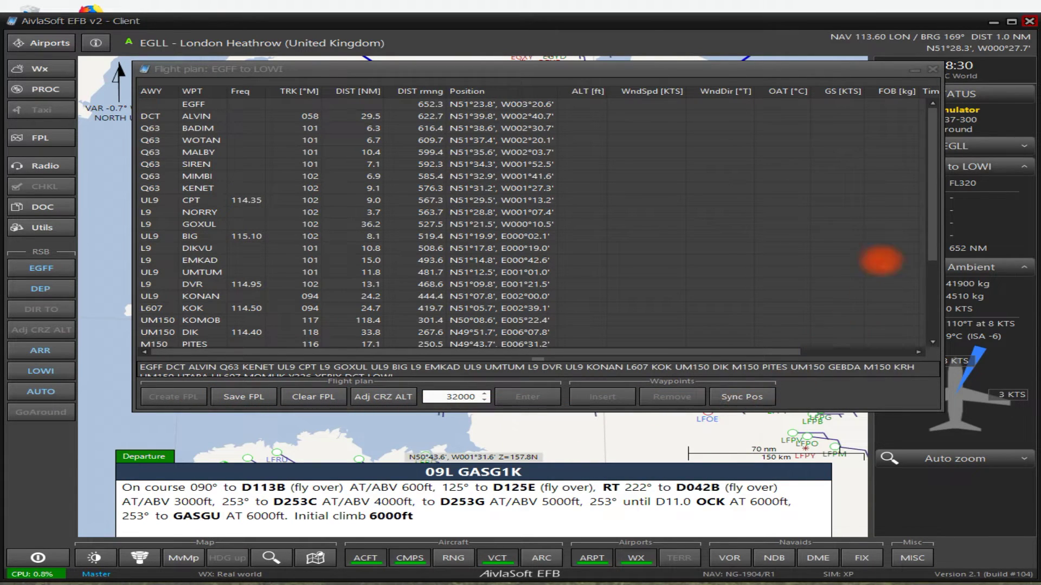
{"action": "left_click", "coordinate": [928, 68]}
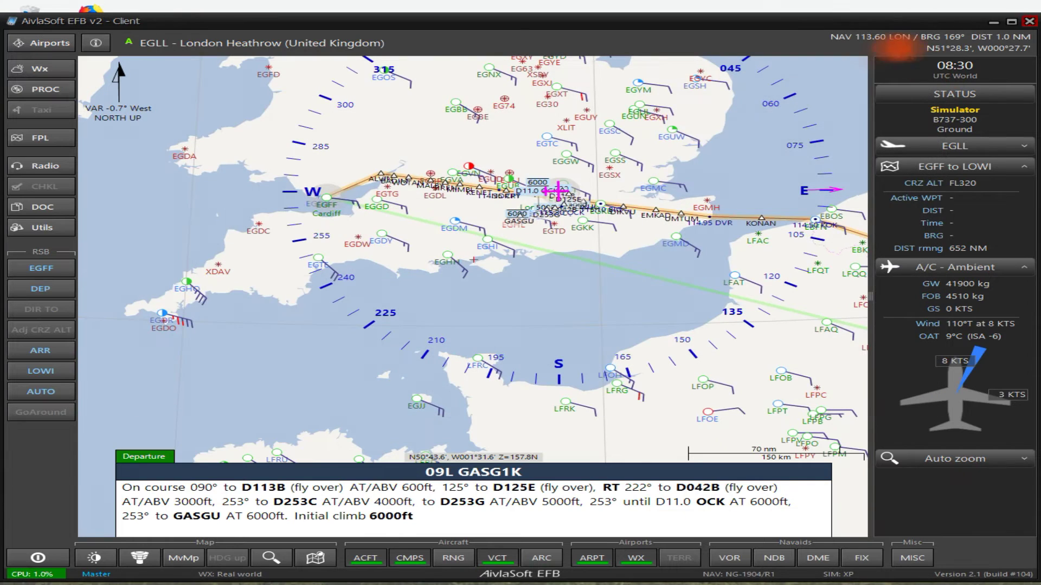
{"action": "left_click_drag", "start_coordinate": [390, 70], "coordinate": [425, 85]}
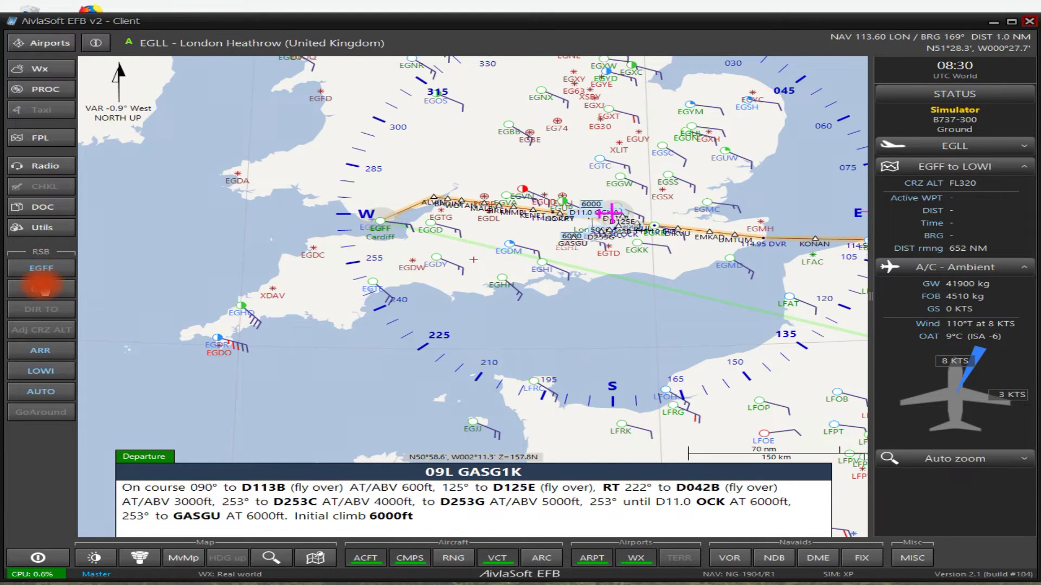
{"action": "left_click", "coordinate": [41, 287]}
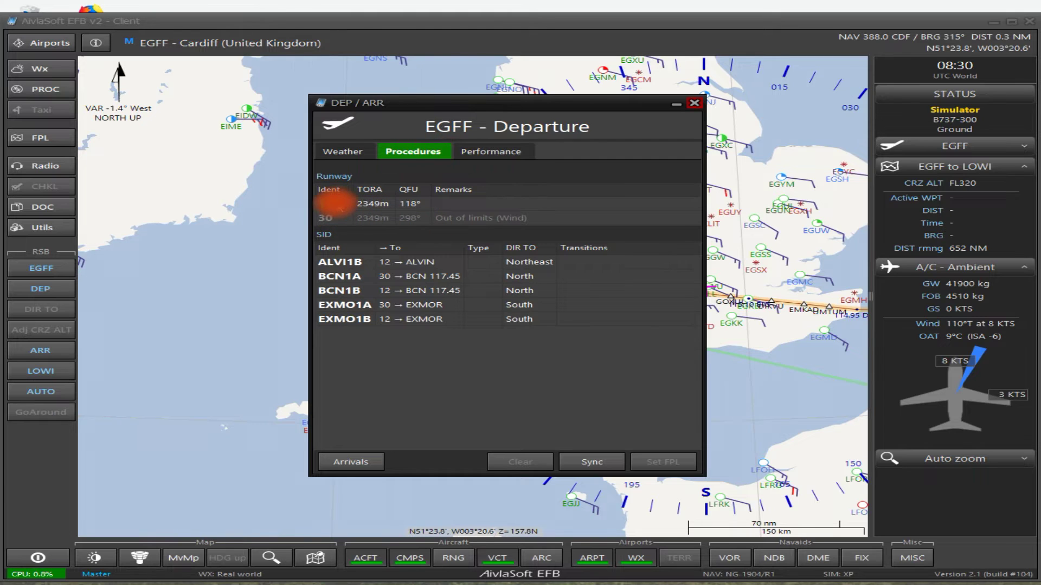
Set runway 12 for the Cardiff departure, trying BCN1B before switching to SID ALVI1B
{"action": "left_click", "coordinate": [328, 203]}
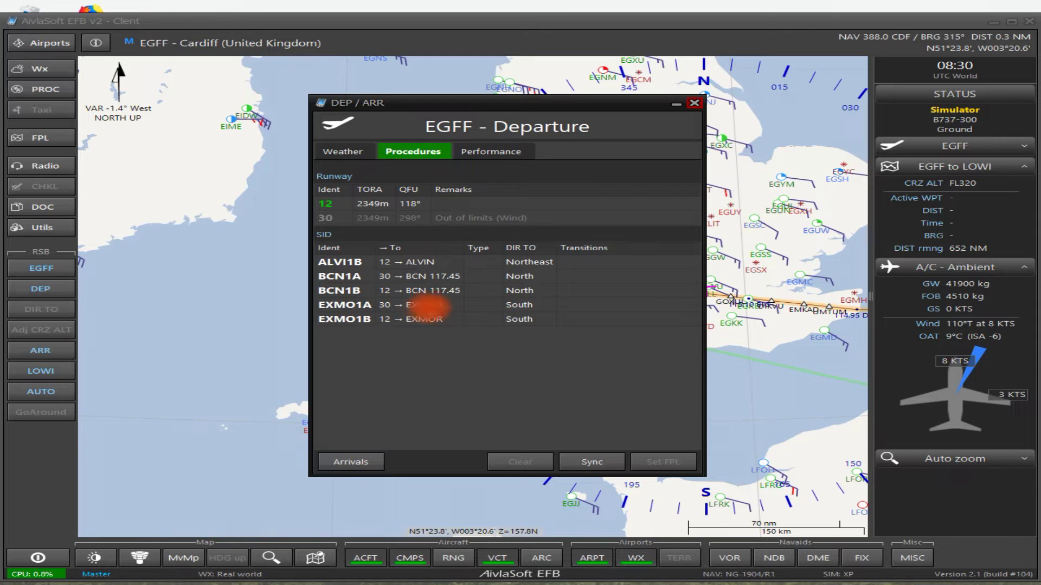
{"action": "left_click", "coordinate": [396, 293]}
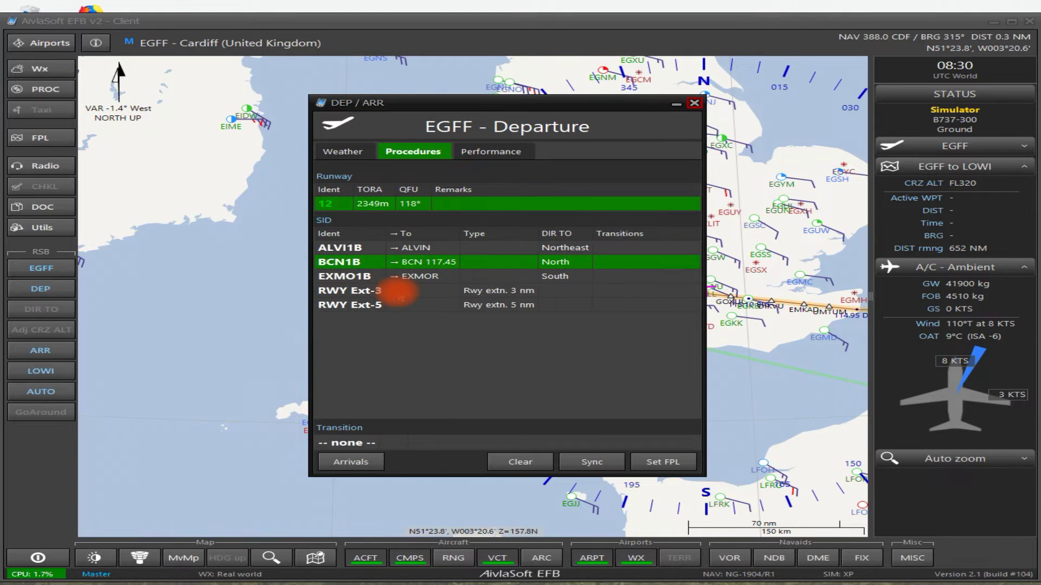
{"action": "left_click_drag", "start_coordinate": [483, 103], "coordinate": [394, 114]}
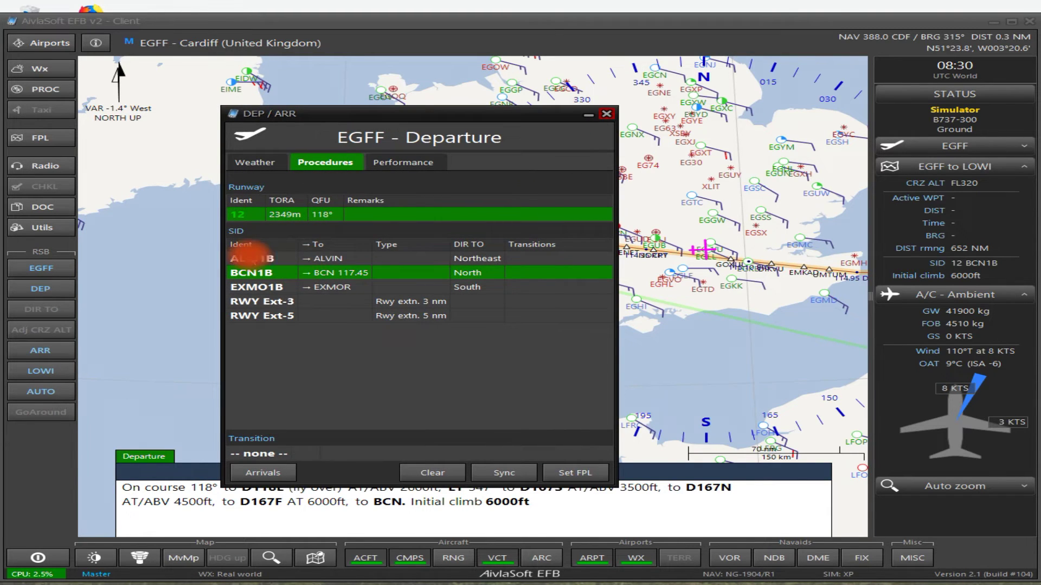
{"action": "left_click", "coordinate": [250, 258]}
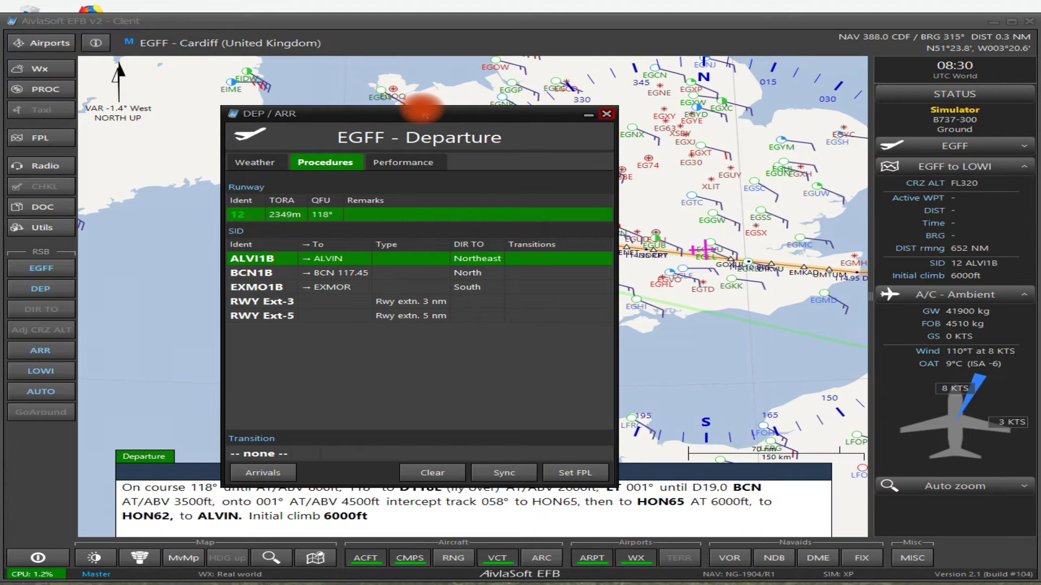
Preview the EXMO1B and BCN1B departures on the map, then reselect ALVI1B from runway 12
{"action": "left_click_drag", "start_coordinate": [422, 110], "coordinate": [852, 105]}
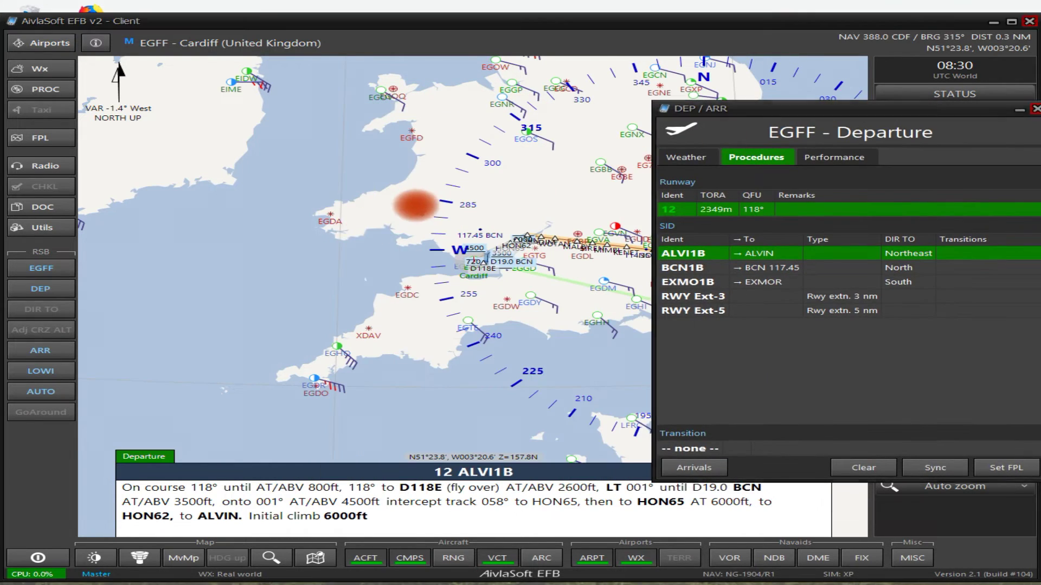
{"action": "left_click_drag", "start_coordinate": [415, 205], "coordinate": [163, 190]}
{"action": "scroll", "coordinate": [325, 232], "scroll_direction": "up", "scroll_amount": 2}
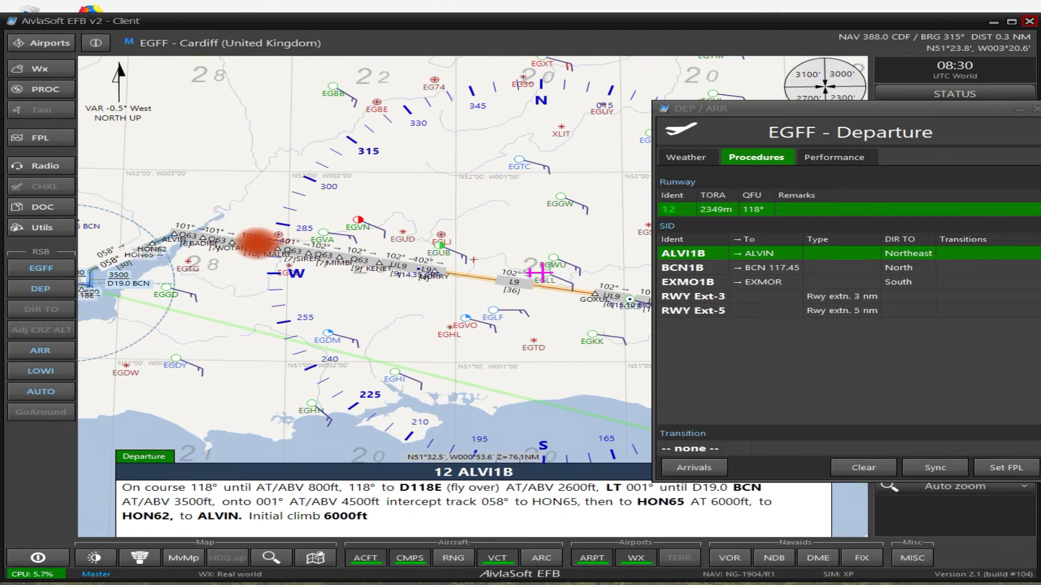
{"action": "left_click_drag", "start_coordinate": [205, 233], "coordinate": [430, 204]}
{"action": "scroll", "coordinate": [395, 251], "scroll_direction": "up", "scroll_amount": 3}
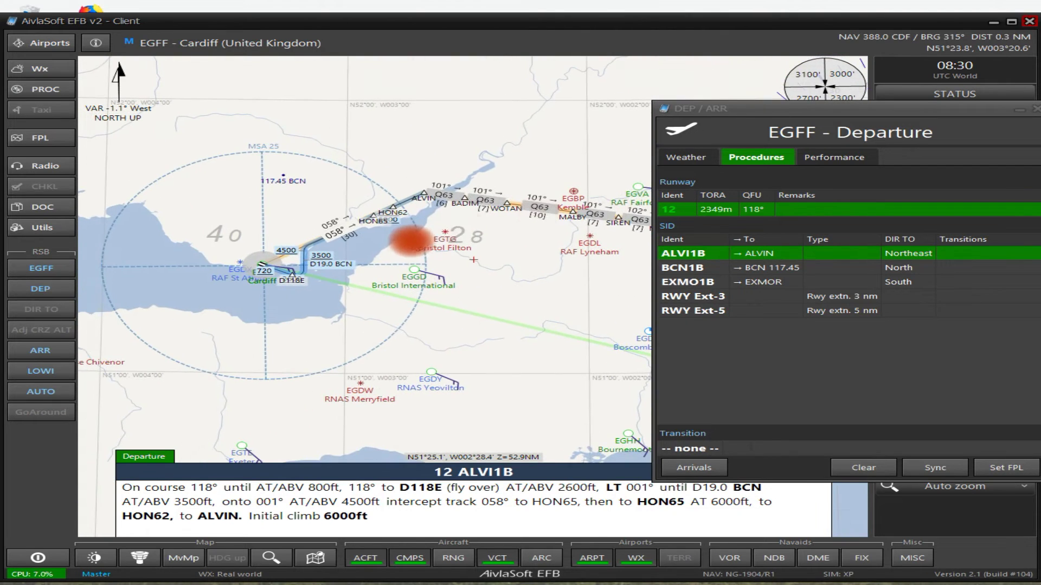
{"action": "left_click_drag", "start_coordinate": [870, 106], "coordinate": [806, 104]}
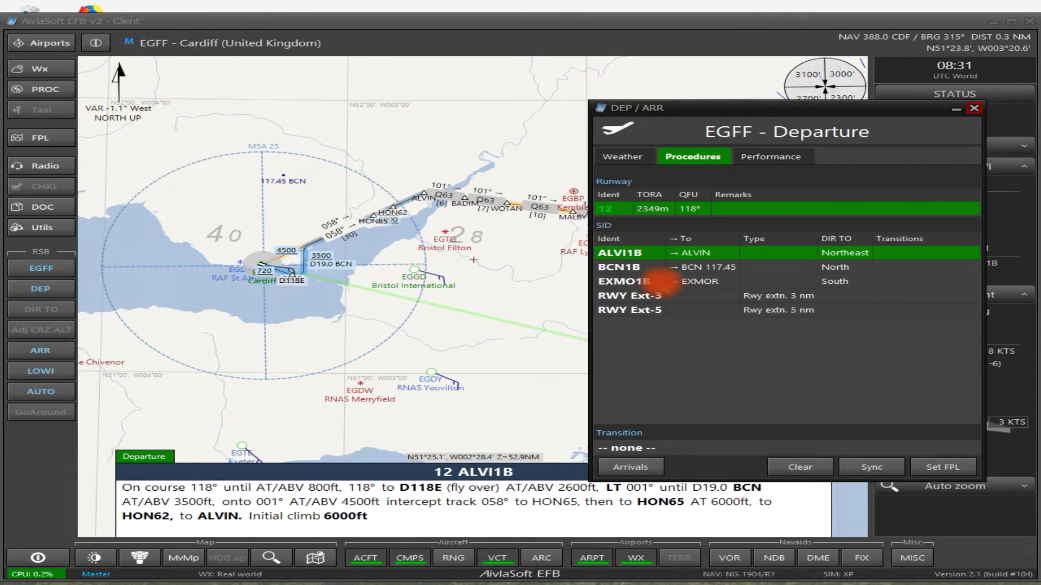
{"action": "left_click", "coordinate": [628, 281]}
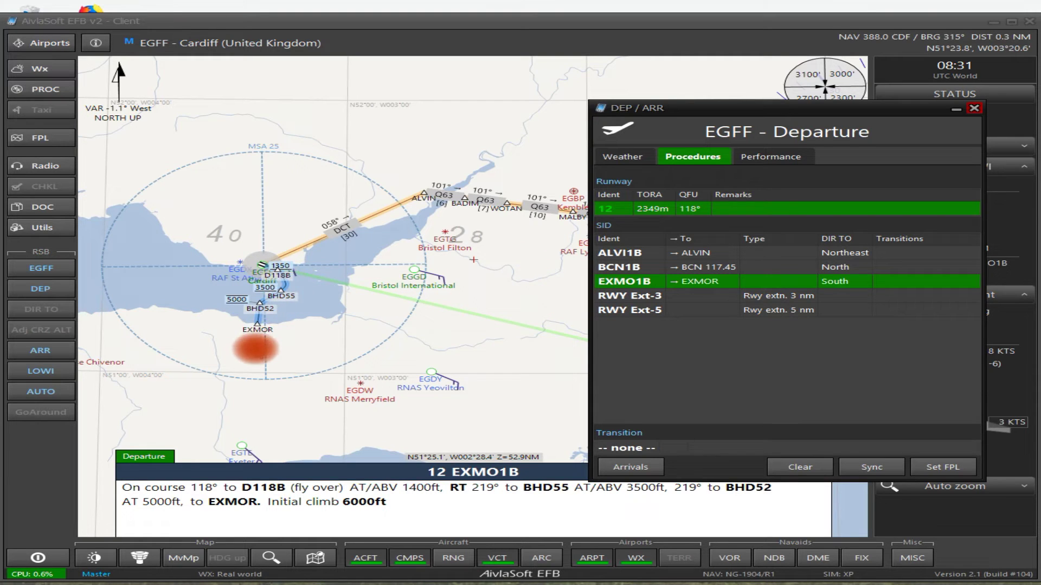
{"action": "left_click", "coordinate": [631, 267]}
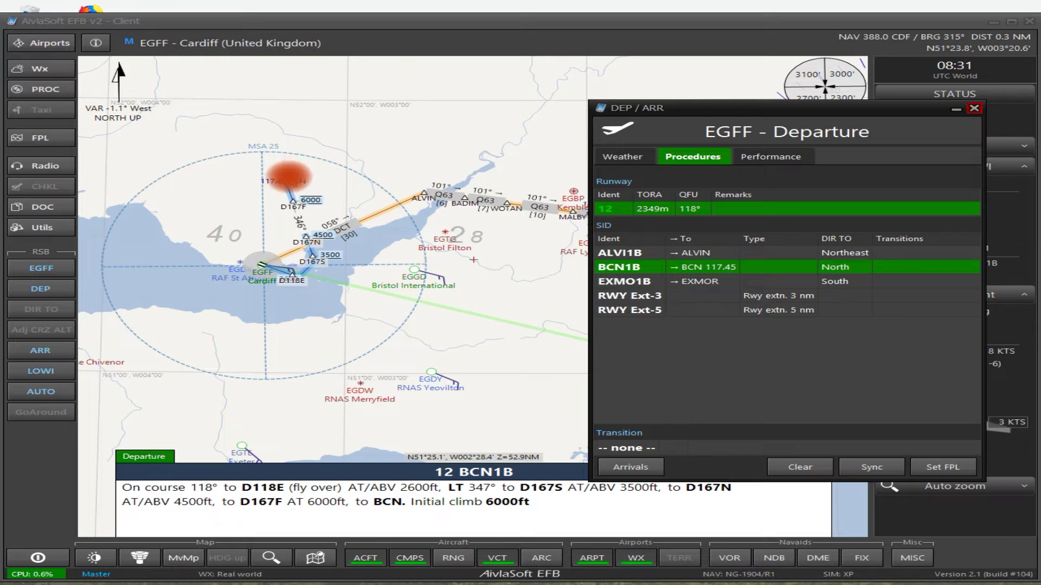
{"action": "left_click", "coordinate": [641, 253]}
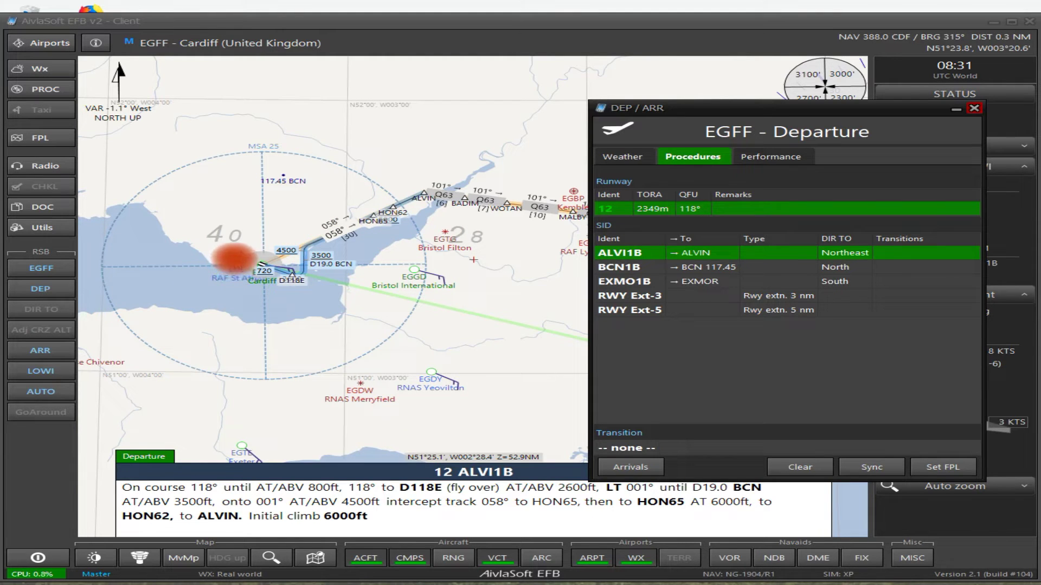
Review the ALVI1B track via BRECON, HON65 and ALVIN, then apply it to the flight plan
{"action": "scroll", "coordinate": [240, 263], "scroll_direction": "up", "scroll_amount": 3}
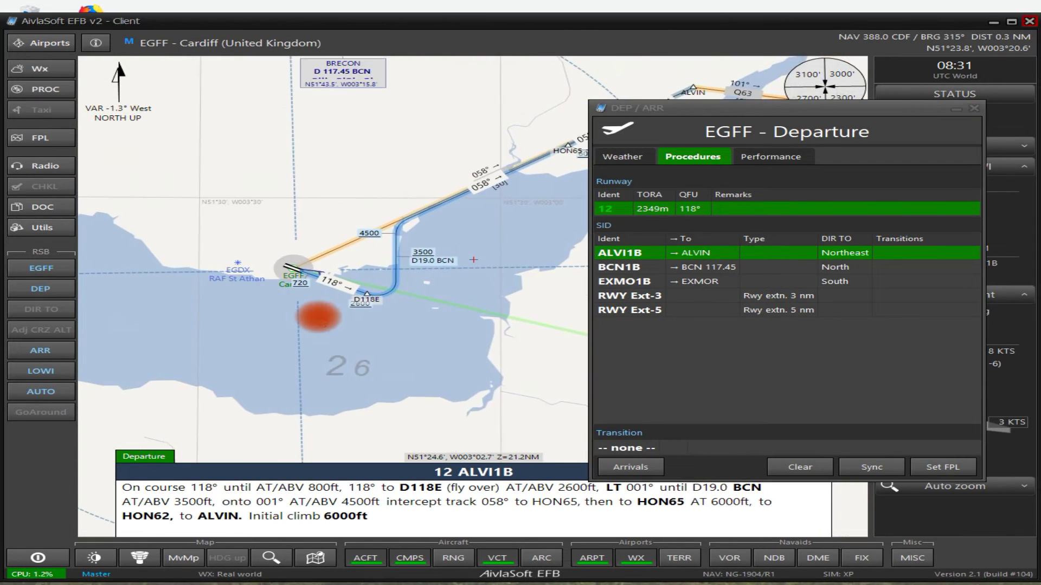
{"action": "scroll", "coordinate": [406, 271], "scroll_direction": "up", "scroll_amount": 2}
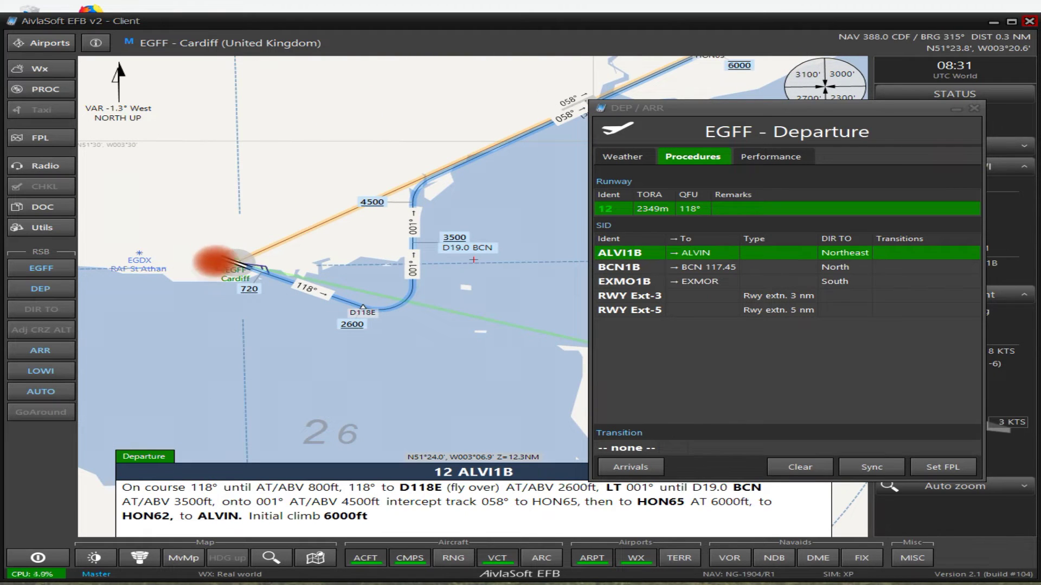
{"action": "left_click_drag", "start_coordinate": [465, 272], "coordinate": [376, 303]}
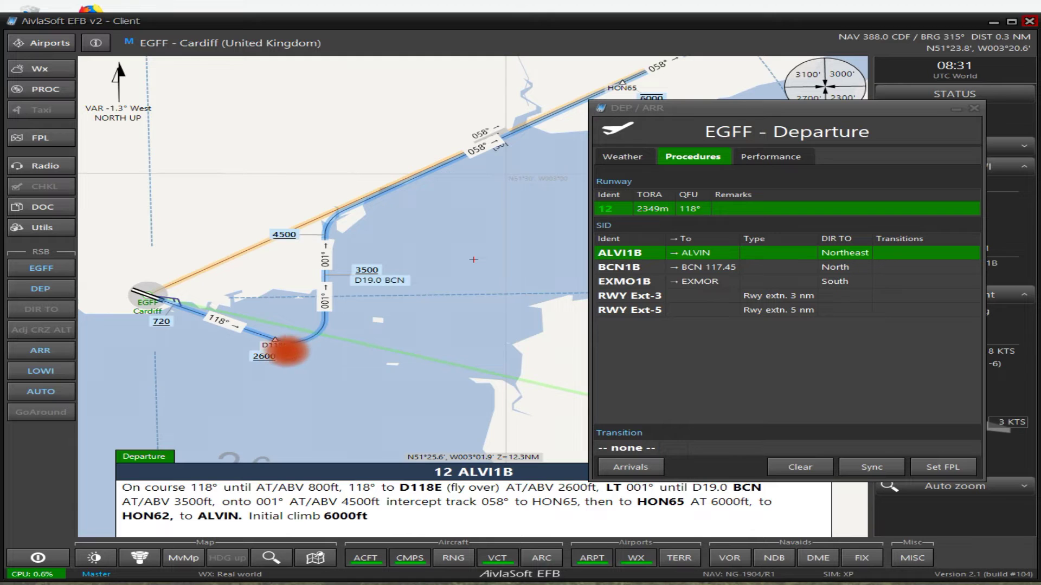
{"action": "scroll", "coordinate": [347, 304], "scroll_direction": "down", "scroll_amount": 2}
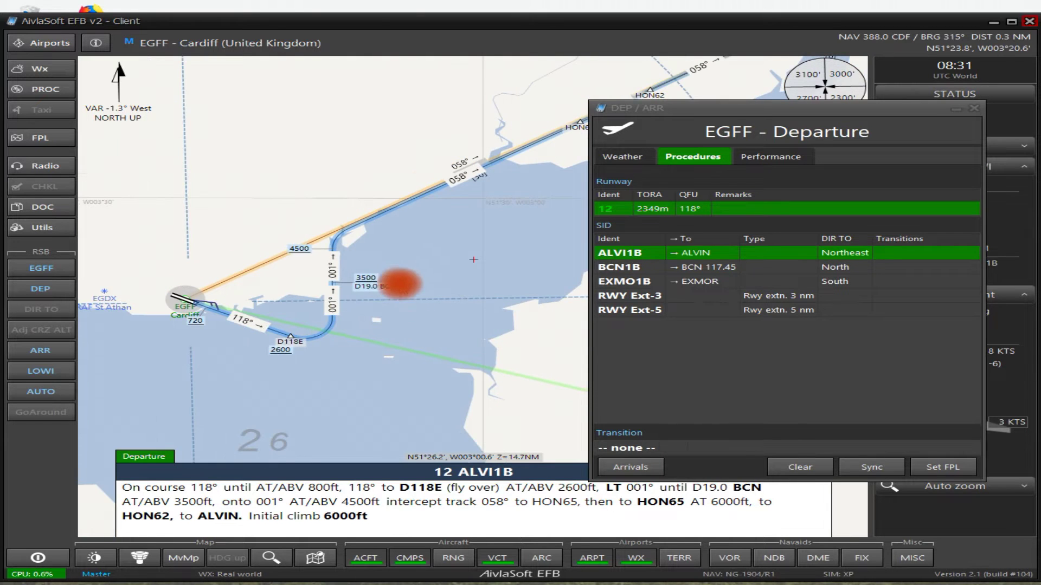
{"action": "left_click_drag", "start_coordinate": [386, 329], "coordinate": [327, 365]}
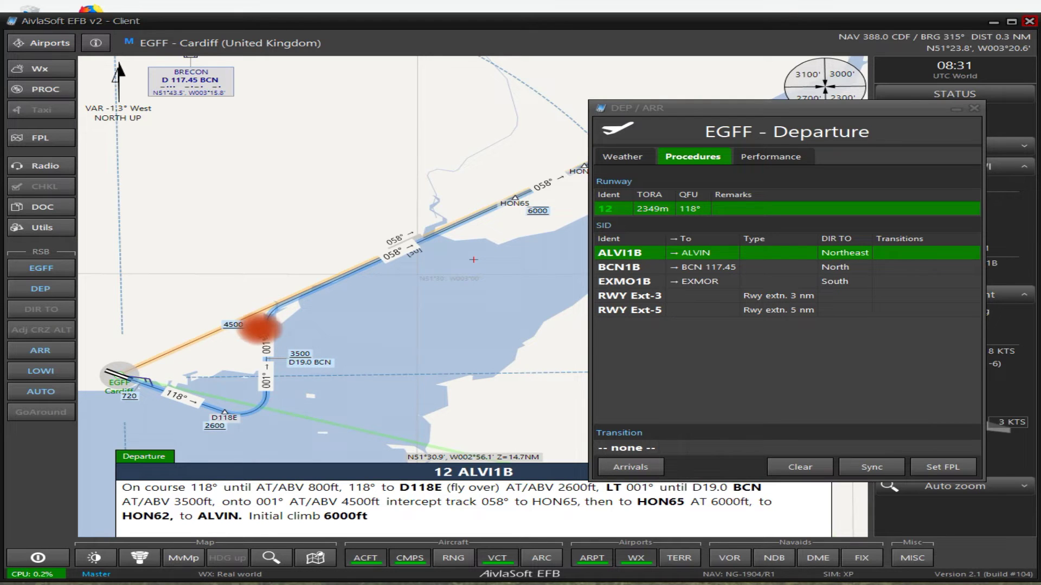
{"action": "left_click_drag", "start_coordinate": [418, 271], "coordinate": [336, 305]}
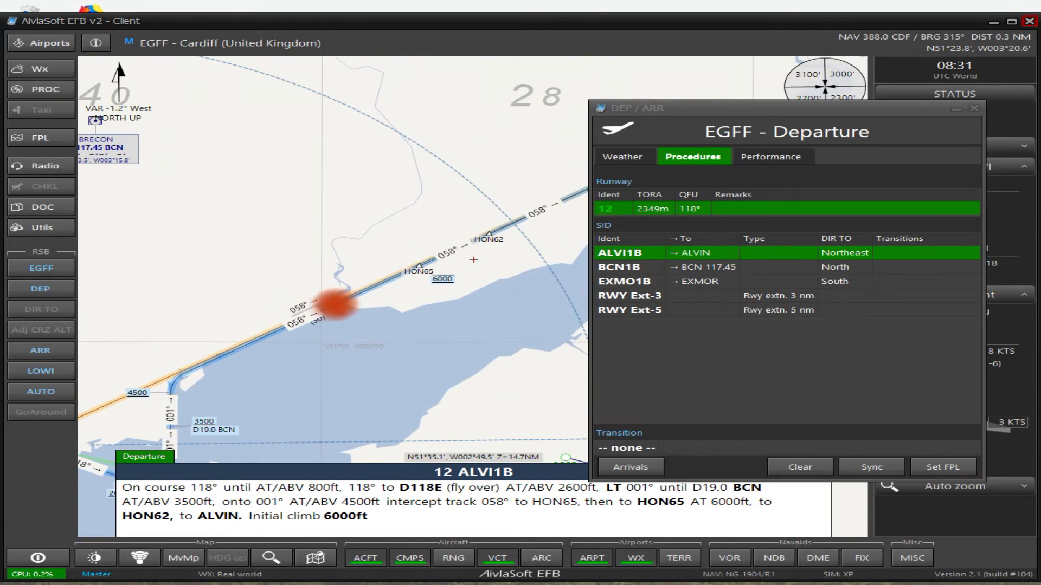
{"action": "mouse_move", "coordinate": [428, 281]}
{"action": "left_mouse_down"}
{"action": "mouse_move", "coordinate": [340, 313]}
{"action": "mouse_move", "coordinate": [396, 307]}
{"action": "mouse_move", "coordinate": [352, 324]}
{"action": "left_mouse_up"}
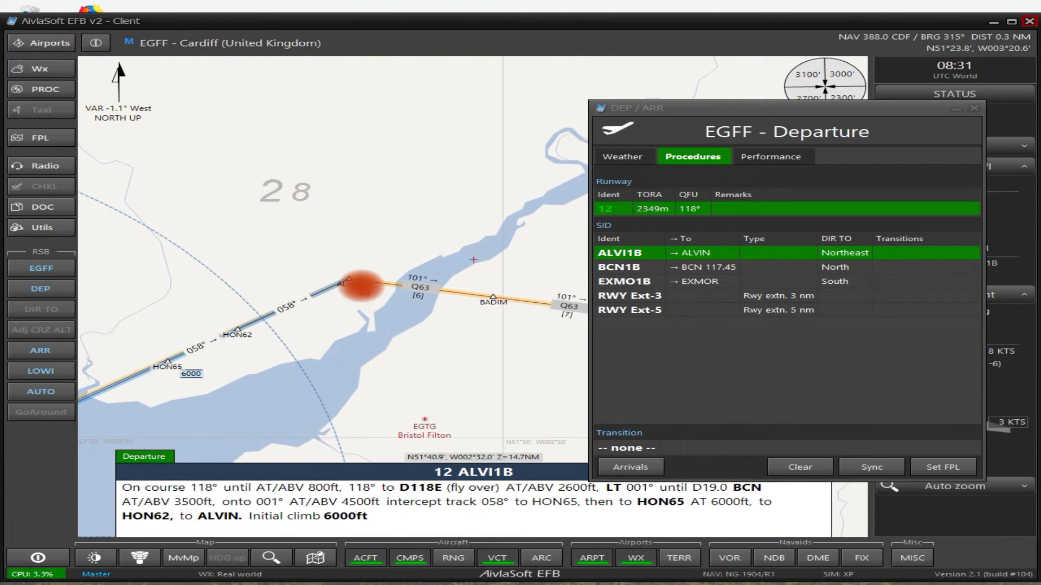
{"action": "scroll", "coordinate": [355, 284], "scroll_direction": "down", "scroll_amount": 5}
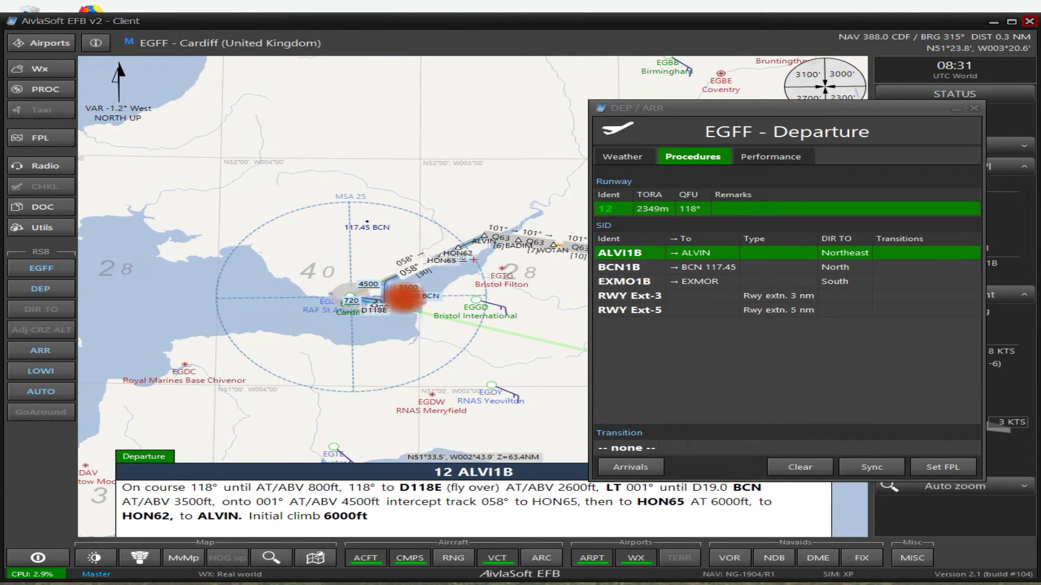
{"action": "scroll", "coordinate": [393, 293], "scroll_direction": "up", "scroll_amount": 4}
{"action": "scroll", "coordinate": [341, 278], "scroll_direction": "down", "scroll_amount": 3}
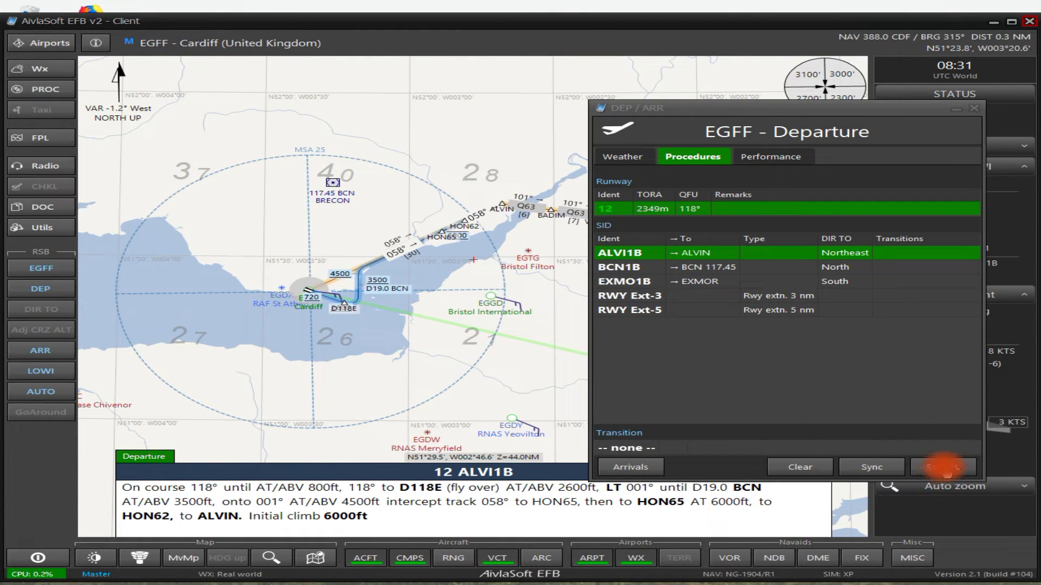
{"action": "left_click", "coordinate": [943, 466]}
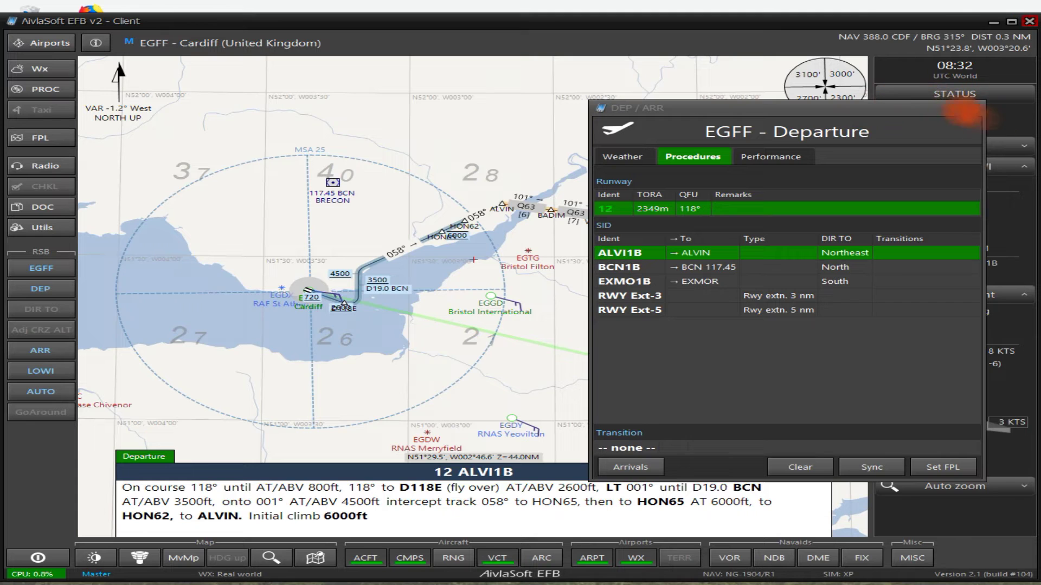
{"action": "left_click", "coordinate": [978, 108]}
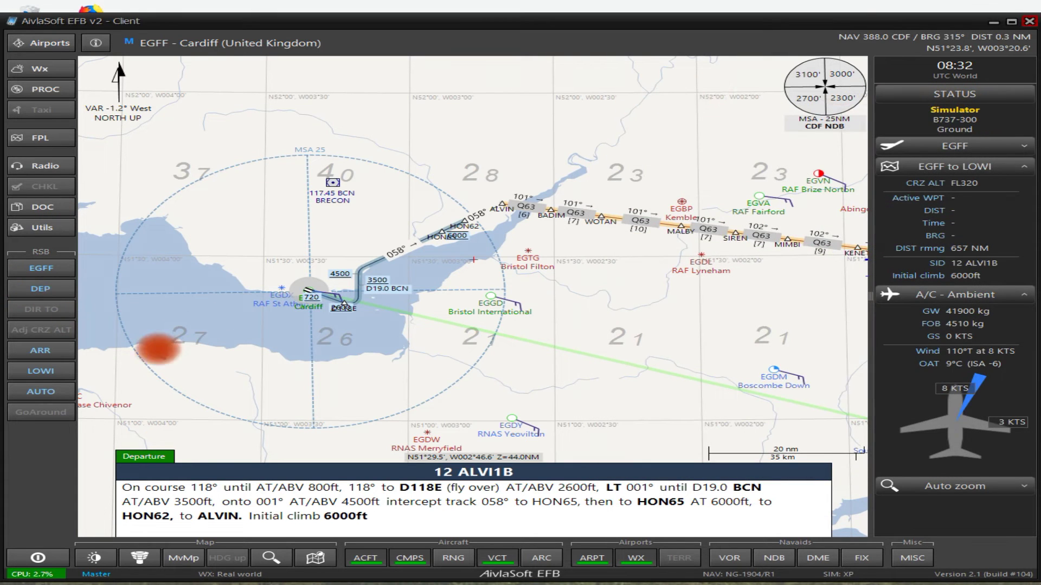
Open the LOWI arrivals and select runway 26, approach RNAV/RNP 26-E and STAR RTT1B
{"action": "left_click", "coordinate": [40, 350]}
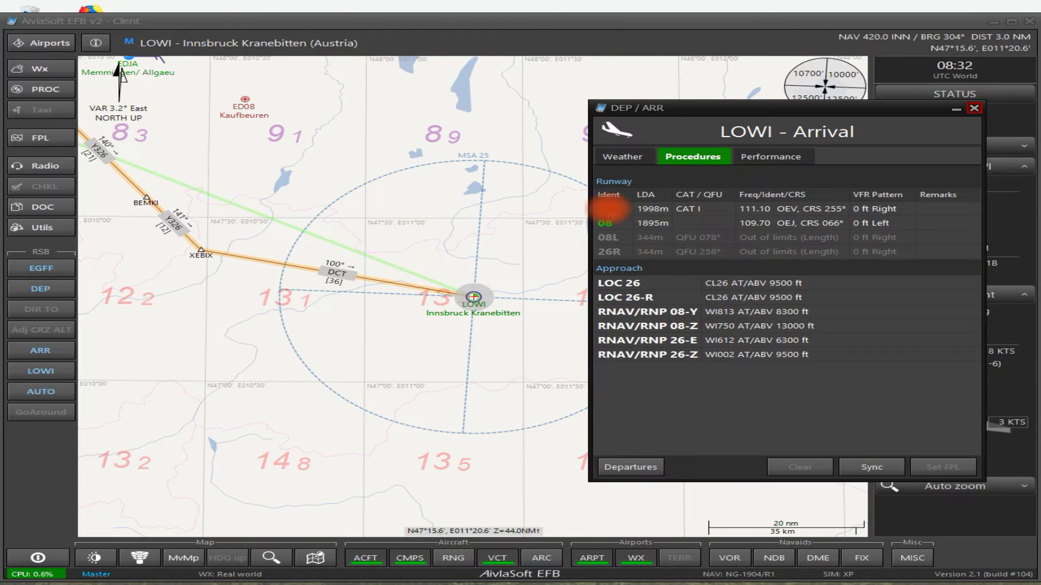
{"action": "left_click", "coordinate": [608, 209]}
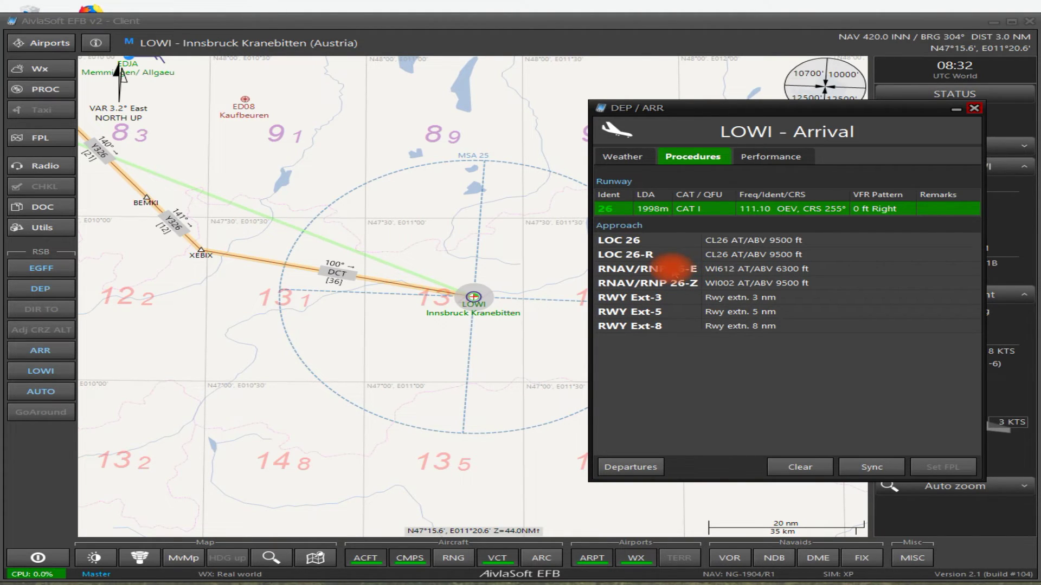
{"action": "left_click", "coordinate": [671, 267]}
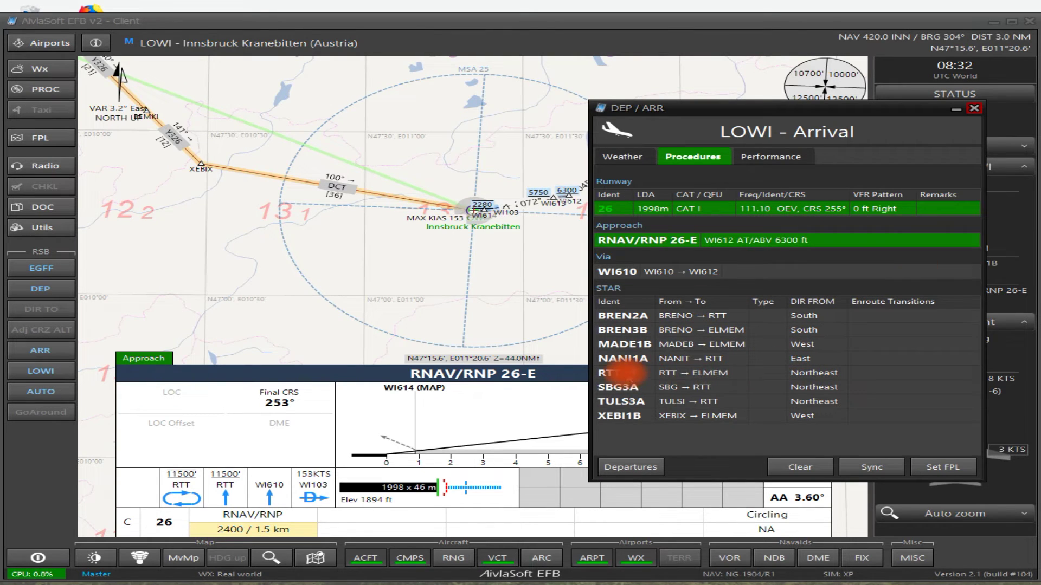
{"action": "left_click", "coordinate": [629, 373]}
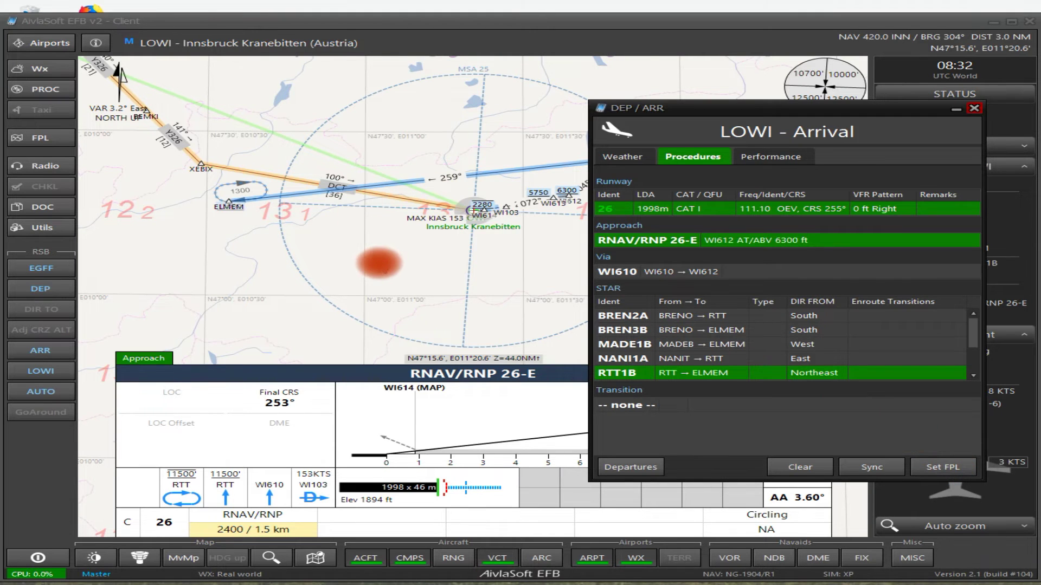
Apply STAR RTT1B and the RNAV/RNP 26-E approach to the plan, then recentre the map
{"action": "scroll", "coordinate": [407, 257], "scroll_direction": "down", "scroll_amount": 2}
{"action": "scroll", "coordinate": [420, 248], "scroll_direction": "up", "scroll_amount": 2}
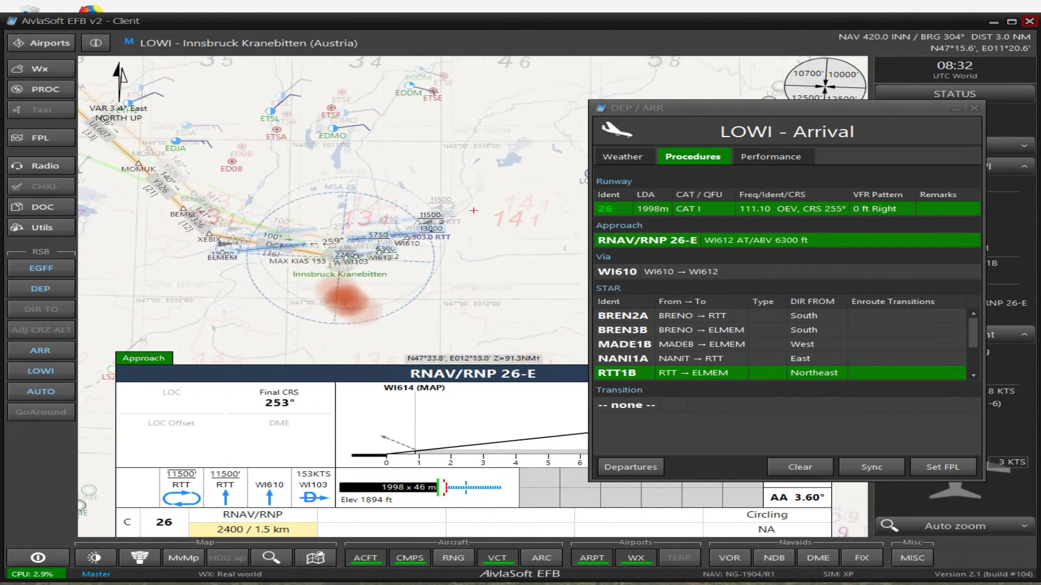
{"action": "left_click", "coordinate": [943, 467]}
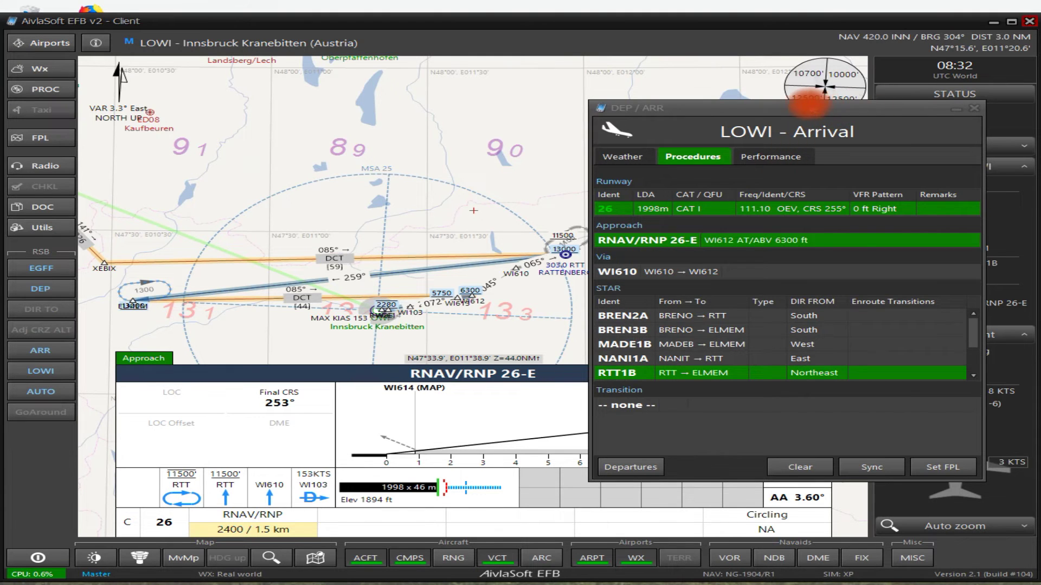
{"action": "left_click", "coordinate": [812, 102]}
{"action": "left_click_drag", "start_coordinate": [289, 183], "coordinate": [460, 214]}
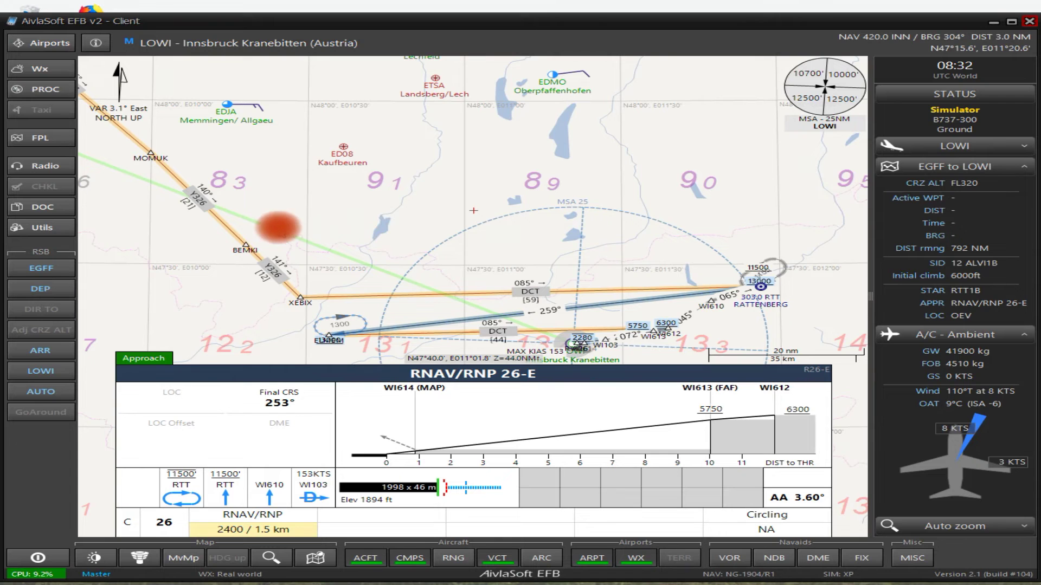
{"action": "scroll", "coordinate": [244, 205], "scroll_direction": "down", "scroll_amount": 1}
{"action": "scroll", "coordinate": [275, 197], "scroll_direction": "up", "scroll_amount": 2}
Pan and zoom around Innsbruck to review the RTT1B arrival via RATTENBERG and the ELMEM hold
{"action": "left_click_drag", "start_coordinate": [388, 202], "coordinate": [347, 171]}
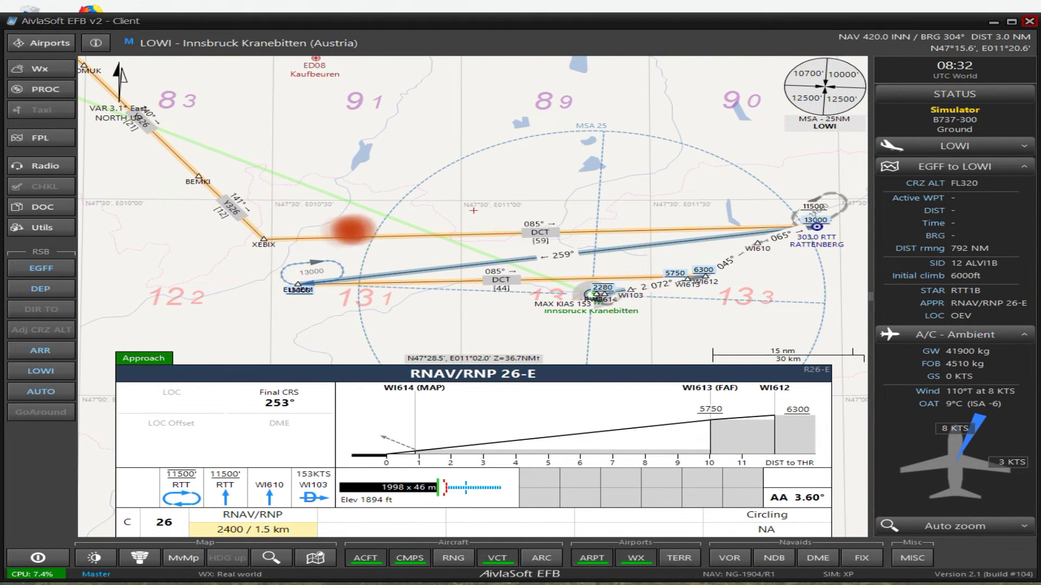
{"action": "left_click_drag", "start_coordinate": [655, 215], "coordinate": [449, 211]}
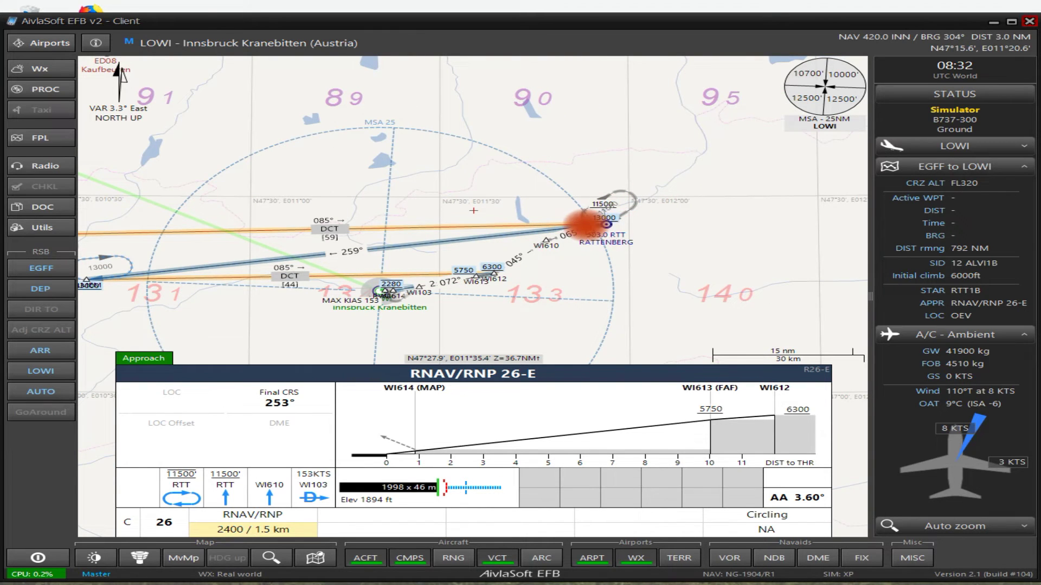
{"action": "left_click_drag", "start_coordinate": [588, 219], "coordinate": [775, 196]}
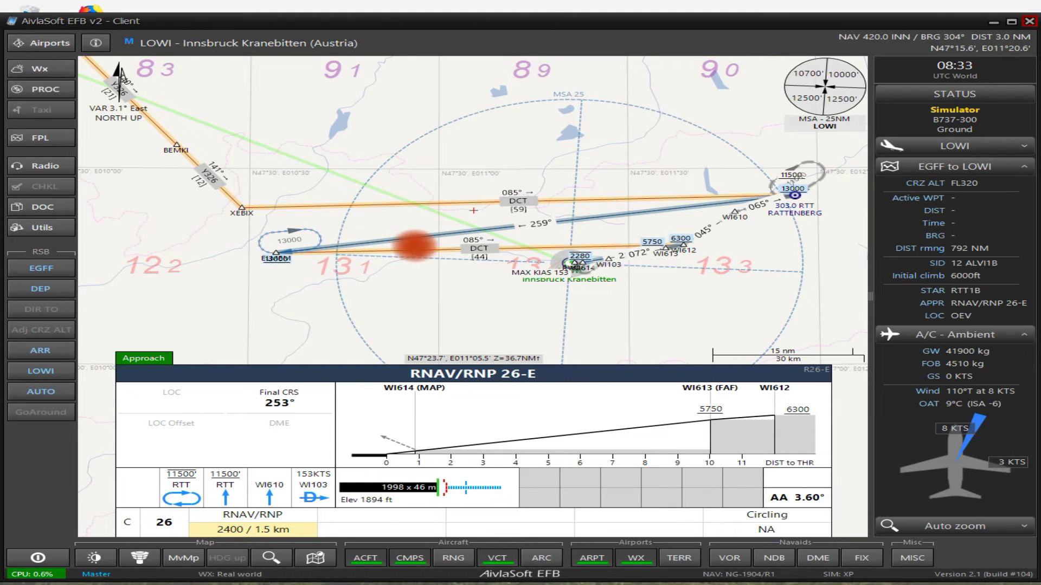
{"action": "scroll", "coordinate": [680, 279], "scroll_direction": "up", "scroll_amount": 3}
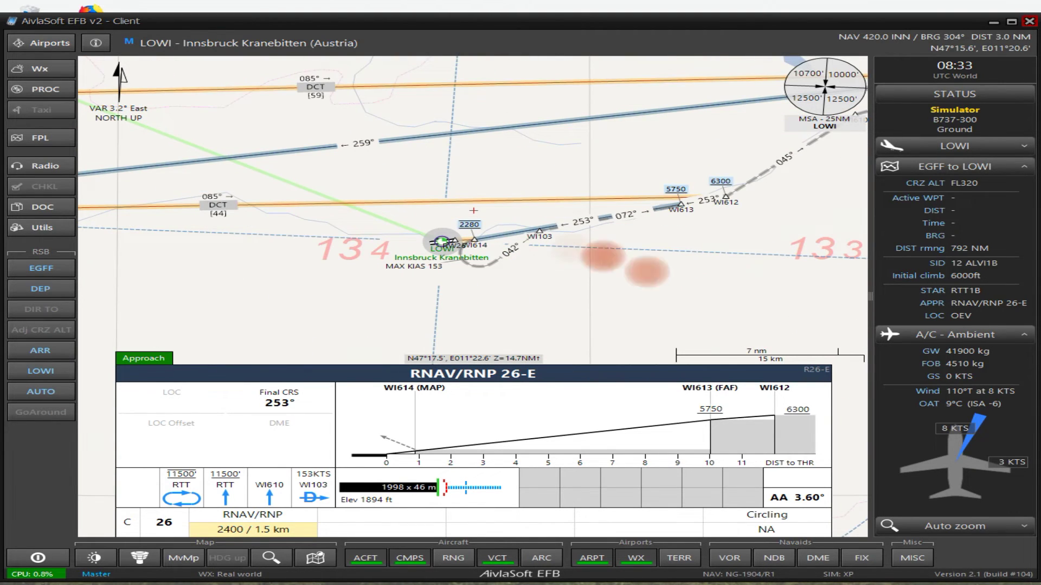
{"action": "scroll", "coordinate": [690, 187], "scroll_direction": "down", "scroll_amount": 2}
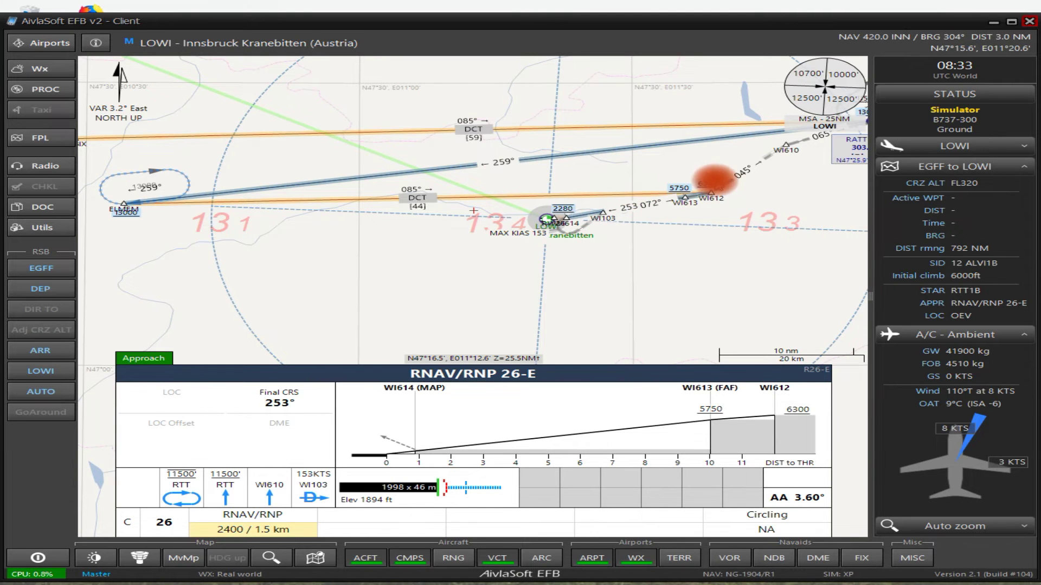
{"action": "scroll", "coordinate": [688, 187], "scroll_direction": "down", "scroll_amount": 5}
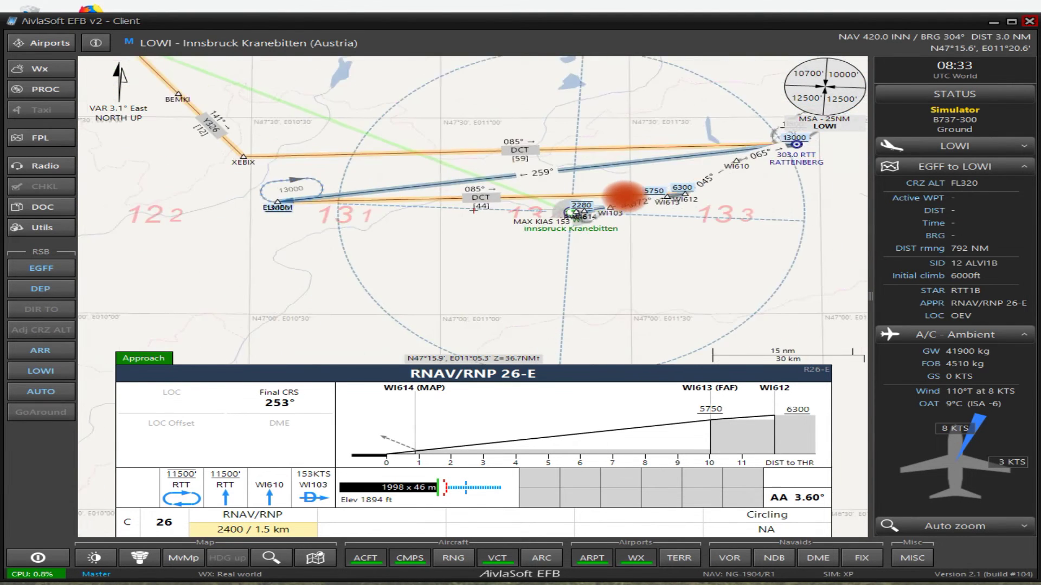
{"action": "left_click_drag", "start_coordinate": [617, 195], "coordinate": [495, 210]}
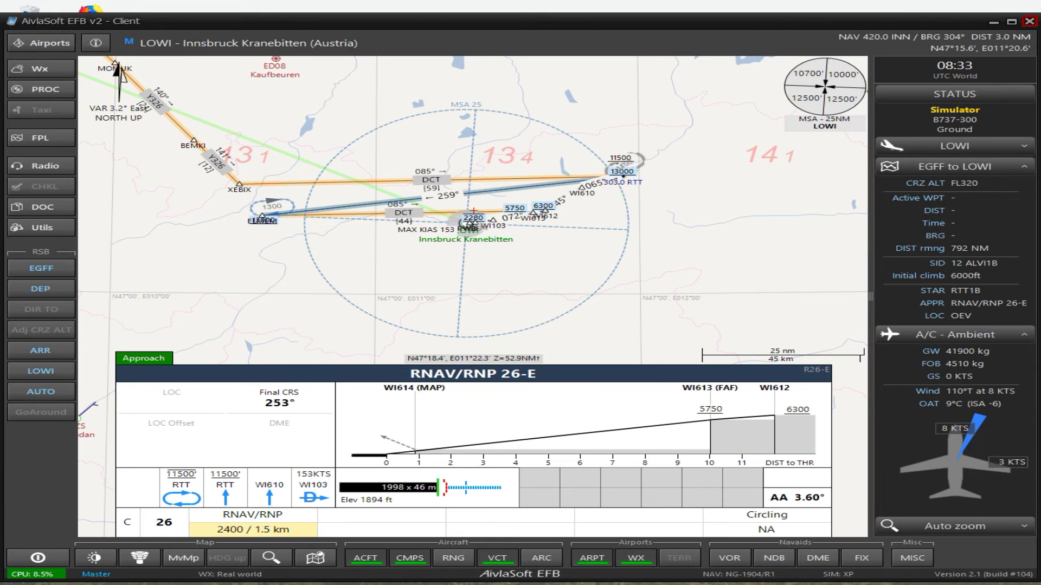
{"action": "left_click", "coordinate": [40, 350]}
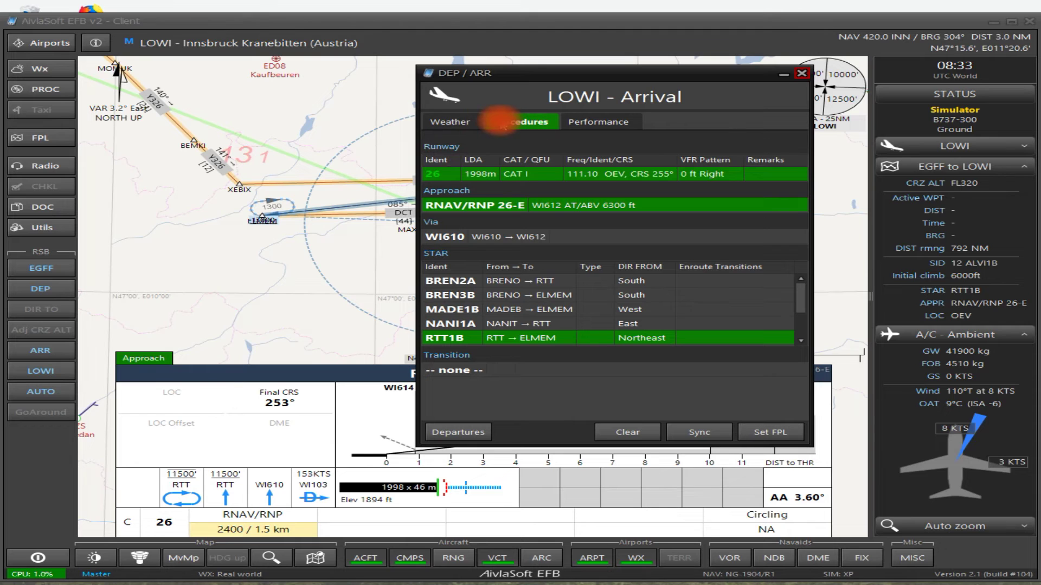
Reset the LOWI arrival to runway 08, RNAV/RNP 08-Y approach and STAR RTT1B, and apply it
{"action": "left_click", "coordinate": [627, 432]}
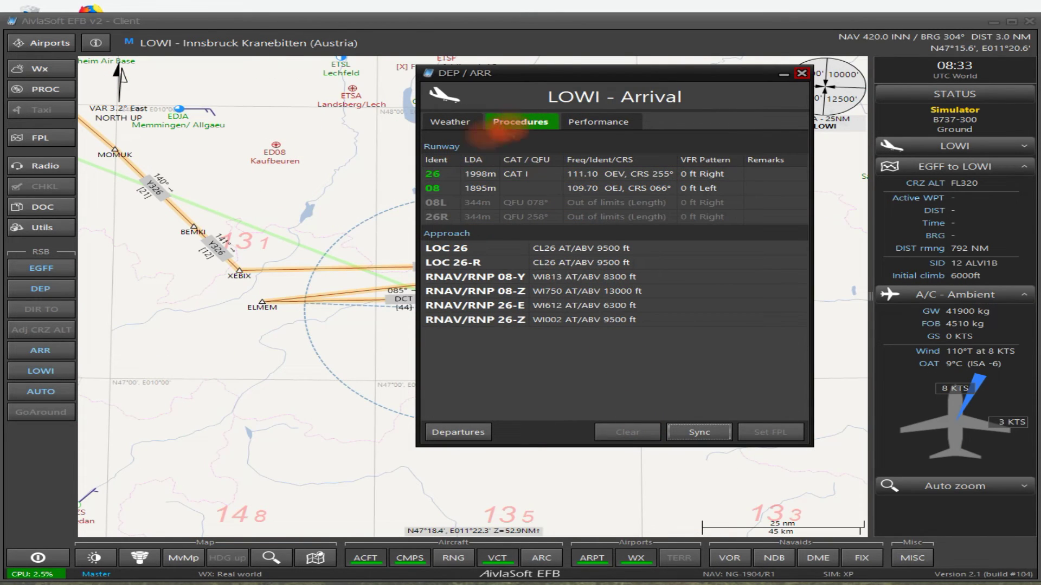
{"action": "left_click", "coordinate": [453, 121]}
{"action": "left_click", "coordinate": [517, 121]}
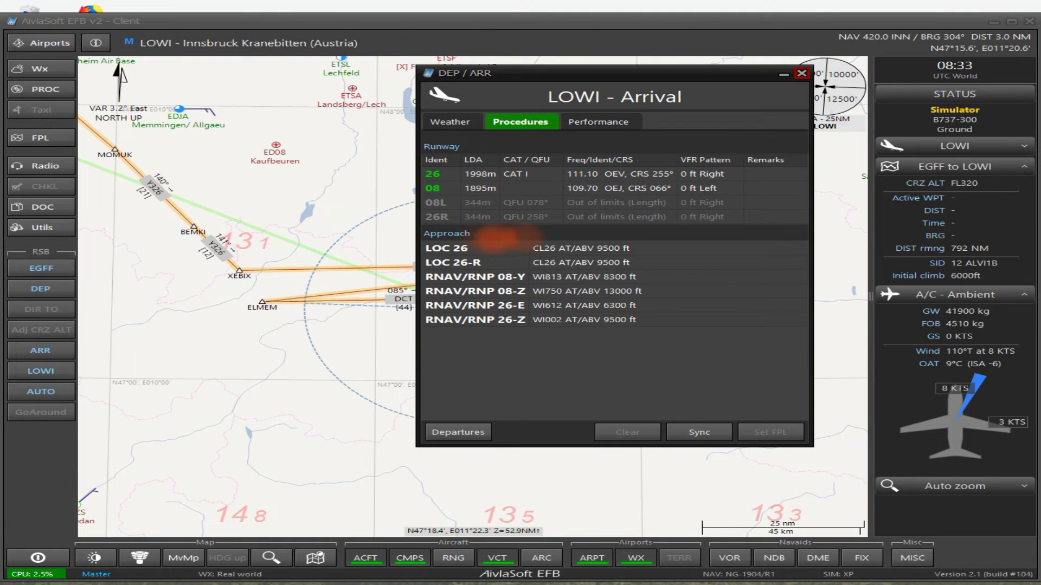
{"action": "left_click", "coordinate": [442, 189]}
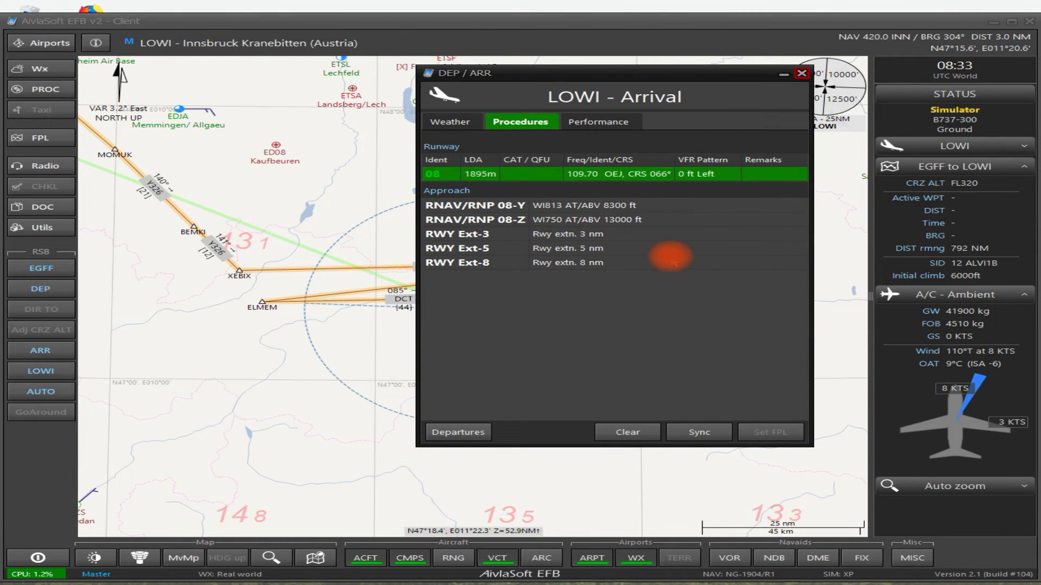
{"action": "left_click", "coordinate": [495, 205]}
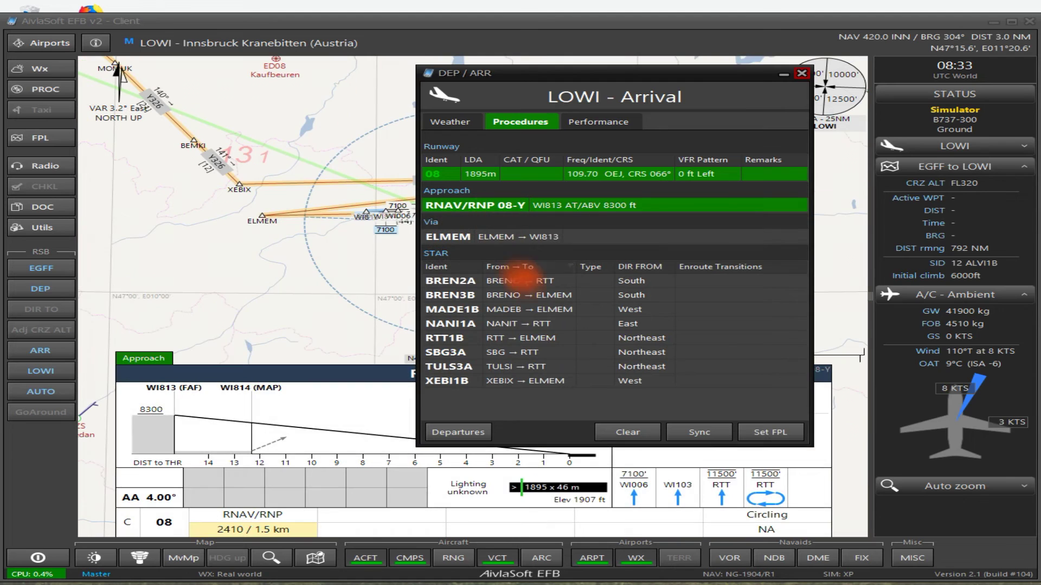
{"action": "left_click", "coordinate": [445, 338]}
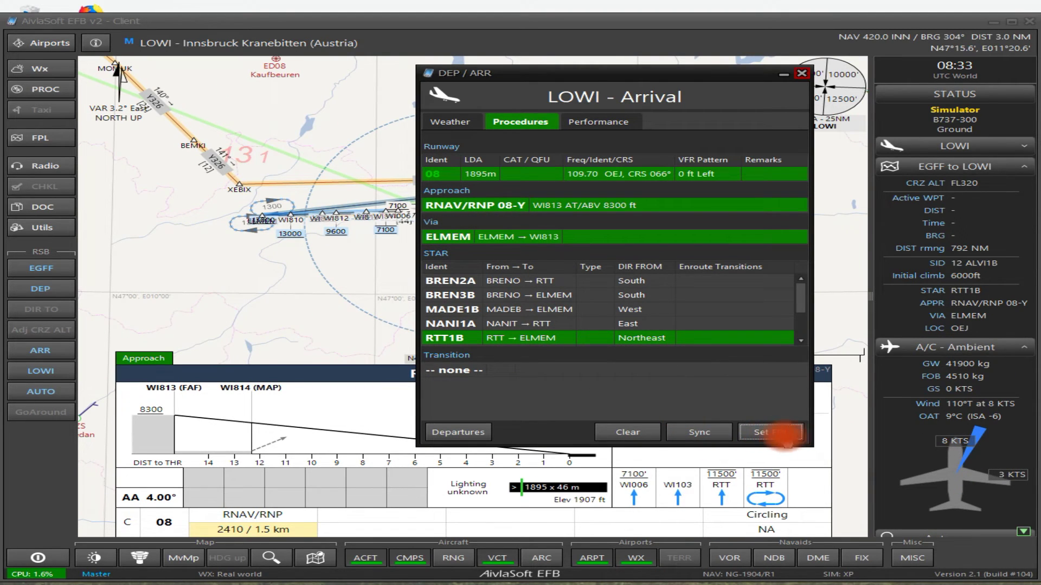
{"action": "left_click", "coordinate": [775, 431]}
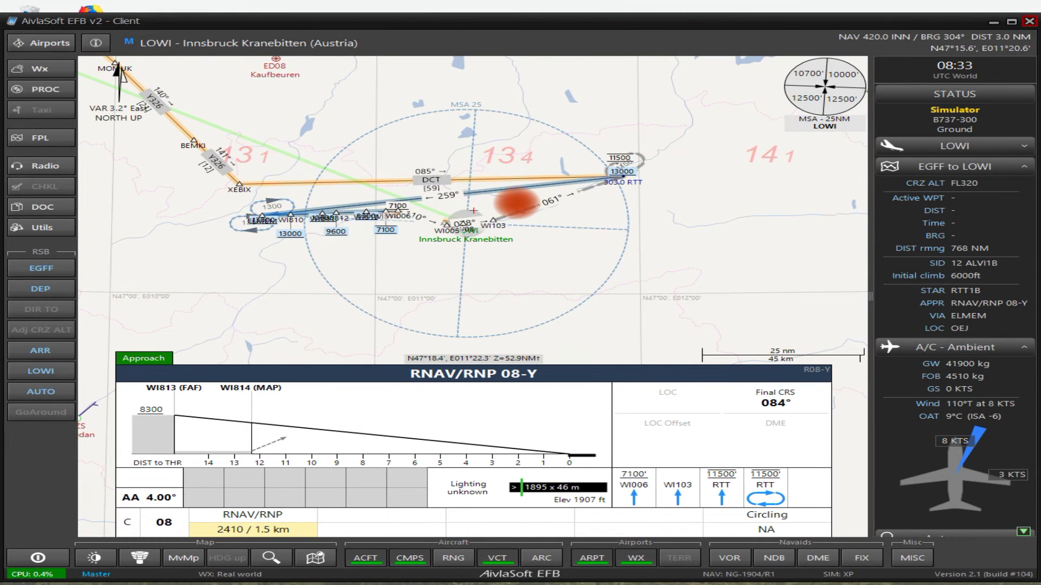
{"action": "scroll", "coordinate": [509, 204], "scroll_direction": "up", "scroll_amount": 4}
{"action": "left_click_drag", "start_coordinate": [492, 299], "coordinate": [383, 216]}
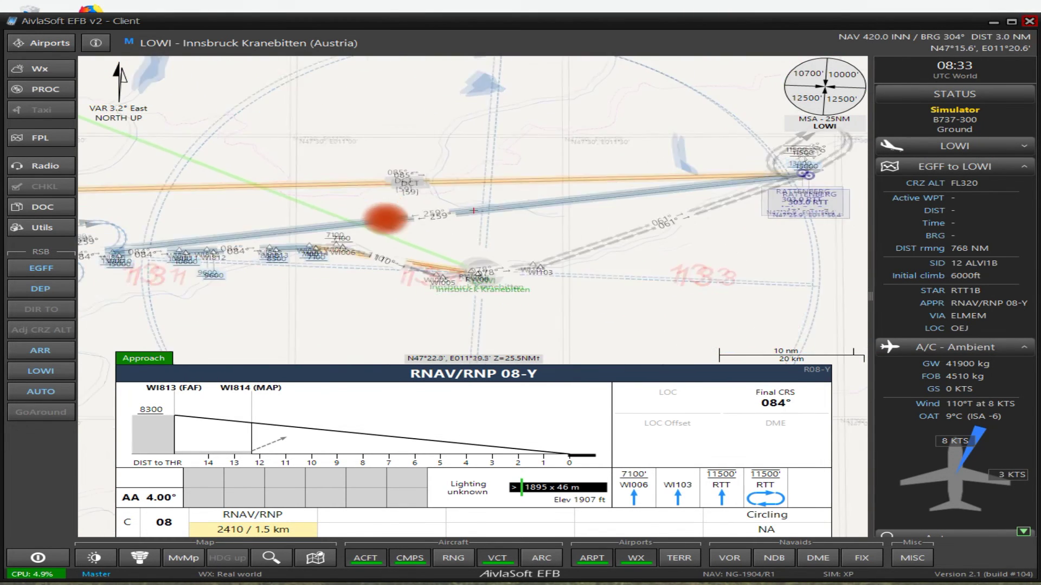
{"action": "mouse_move", "coordinate": [783, 172]}
{"action": "left_click_drag", "start_coordinate": [423, 178], "coordinate": [499, 214]}
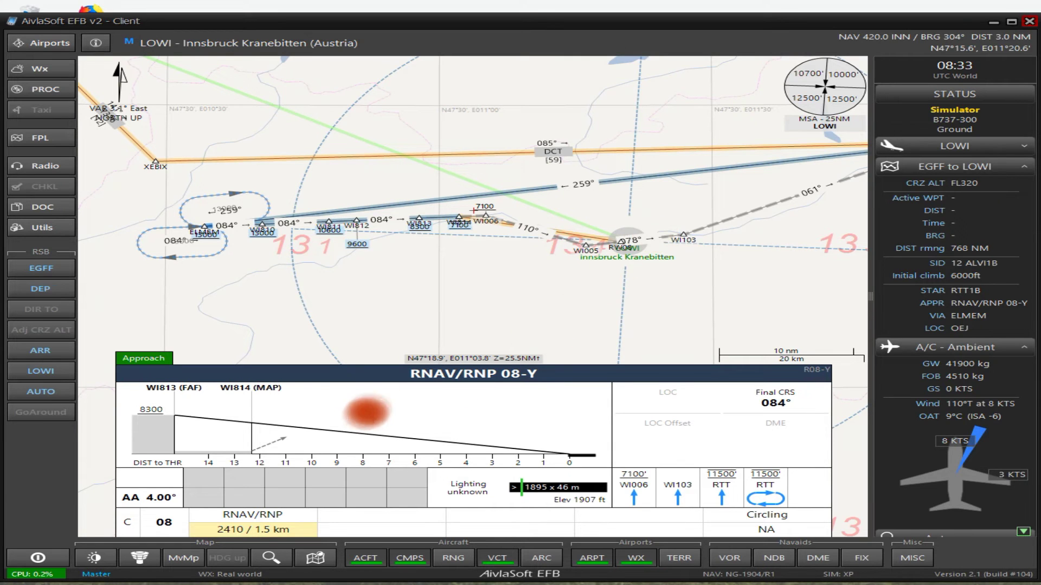
{"action": "scroll", "coordinate": [380, 325], "scroll_direction": "down", "scroll_amount": 2}
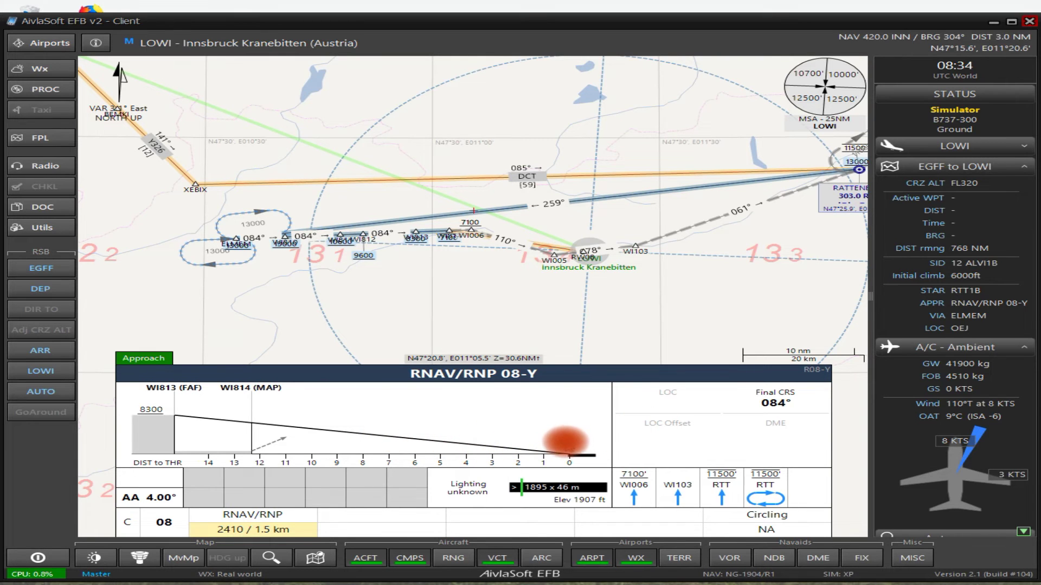
{"action": "scroll", "coordinate": [509, 235], "scroll_direction": "down", "scroll_amount": 5}
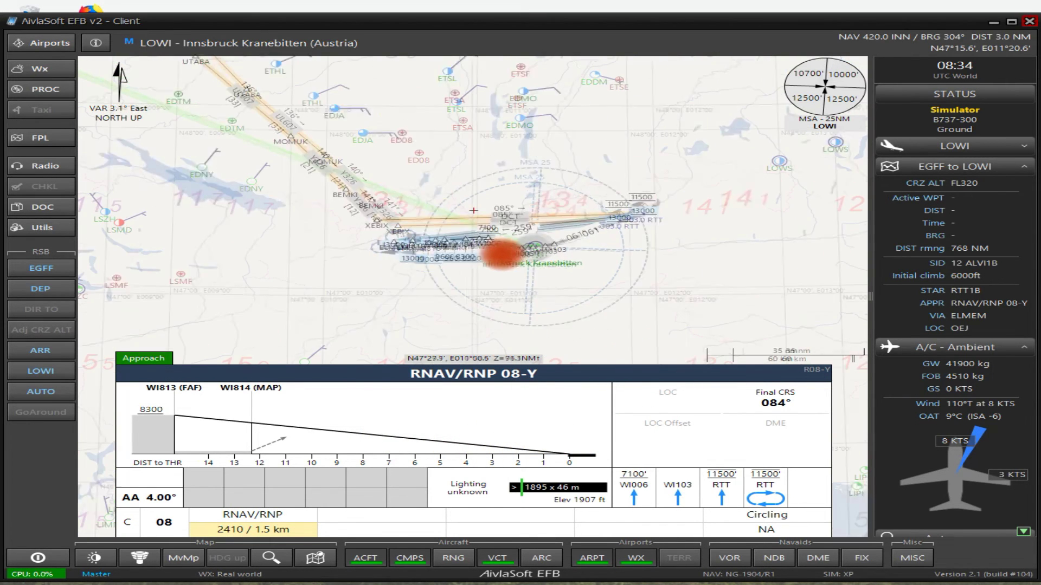
Zoom out and back in over Cardiff, then switch the map to follow the aircraft
{"action": "scroll", "coordinate": [360, 198], "scroll_direction": "down", "scroll_amount": 2}
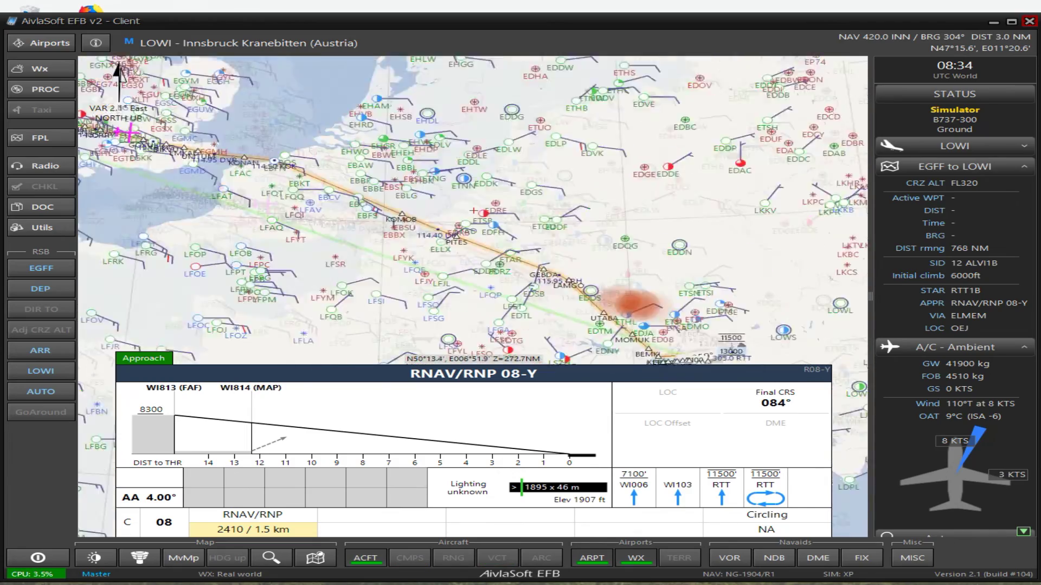
{"action": "scroll", "coordinate": [314, 232], "scroll_direction": "up", "scroll_amount": 1}
{"action": "scroll", "coordinate": [313, 244], "scroll_direction": "up", "scroll_amount": 3}
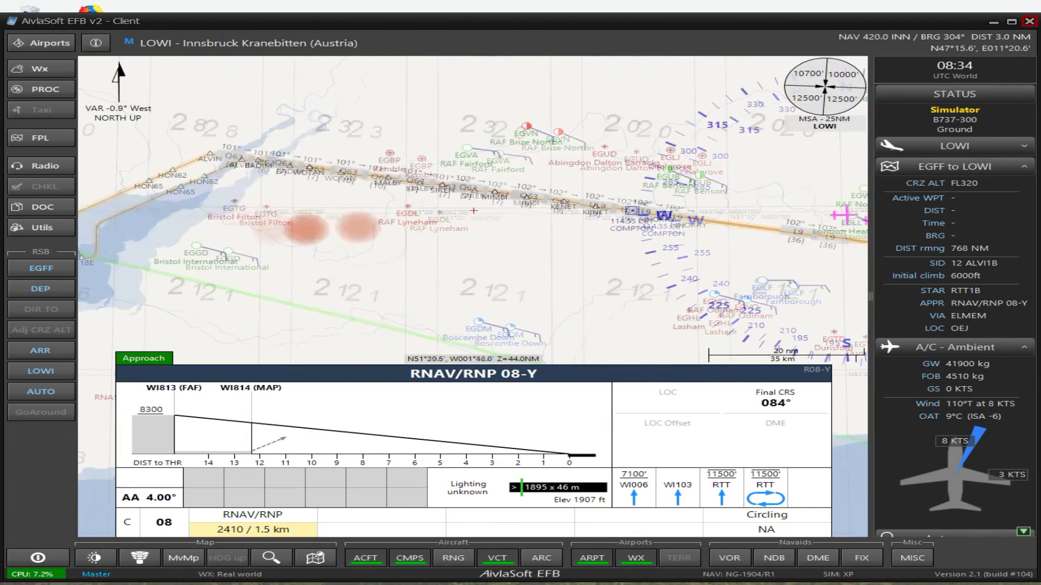
{"action": "scroll", "coordinate": [547, 251], "scroll_direction": "up", "scroll_amount": 1}
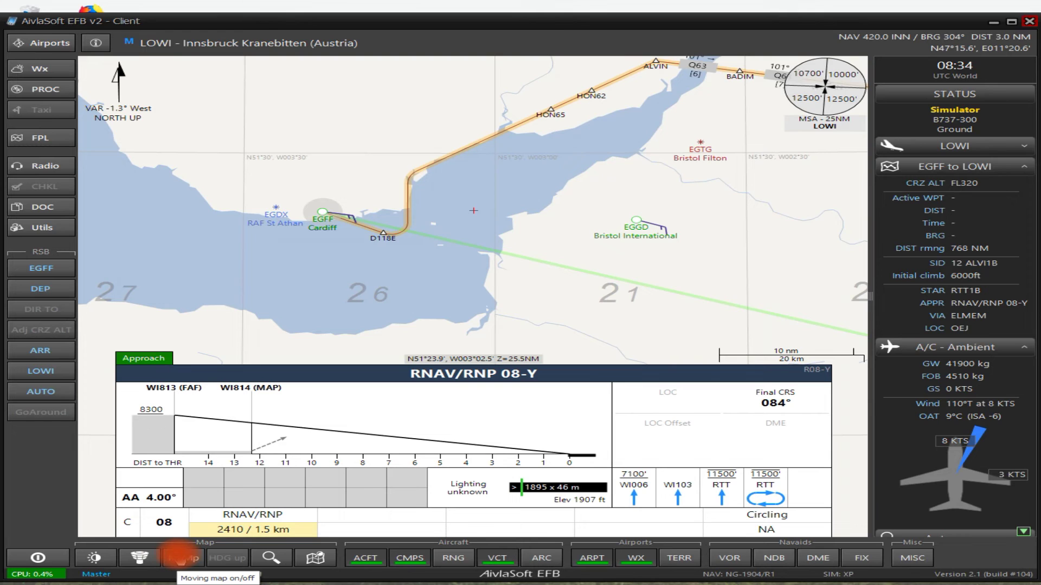
{"action": "left_click", "coordinate": [180, 558]}
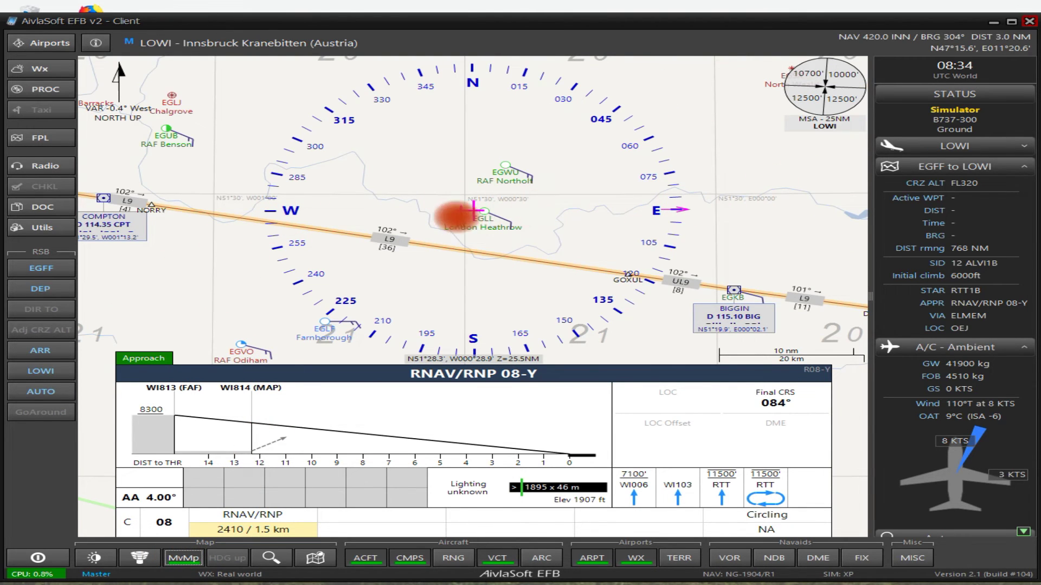
Pan the map west to the Cardiff departure and adjust the zoom
{"action": "left_click_drag", "start_coordinate": [401, 207], "coordinate": [675, 215]}
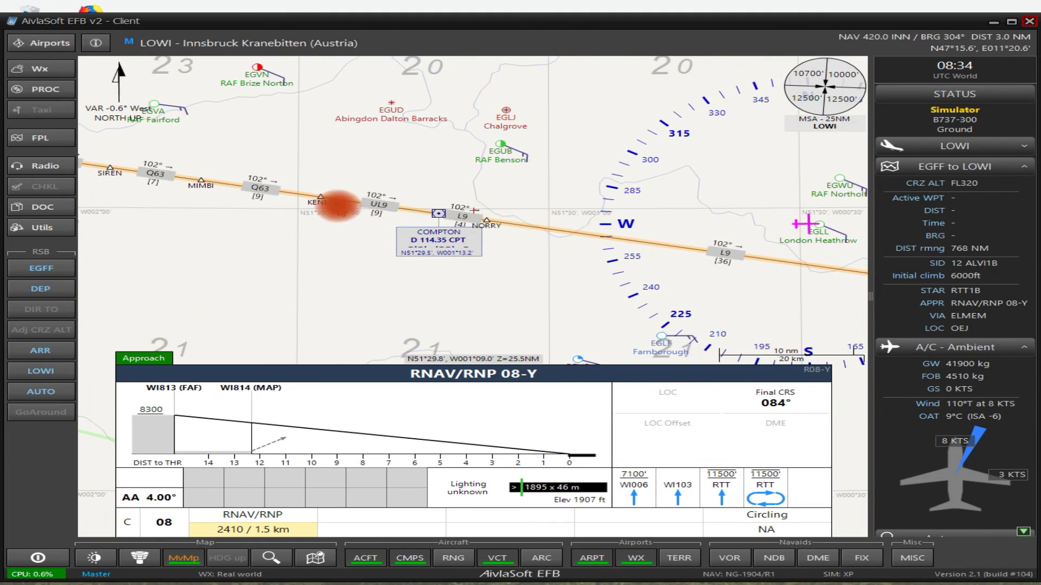
{"action": "left_click_drag", "start_coordinate": [343, 205], "coordinate": [786, 239]}
{"action": "left_click_drag", "start_coordinate": [139, 220], "coordinate": [337, 236]}
{"action": "scroll", "coordinate": [336, 237], "scroll_direction": "up", "scroll_amount": 1}
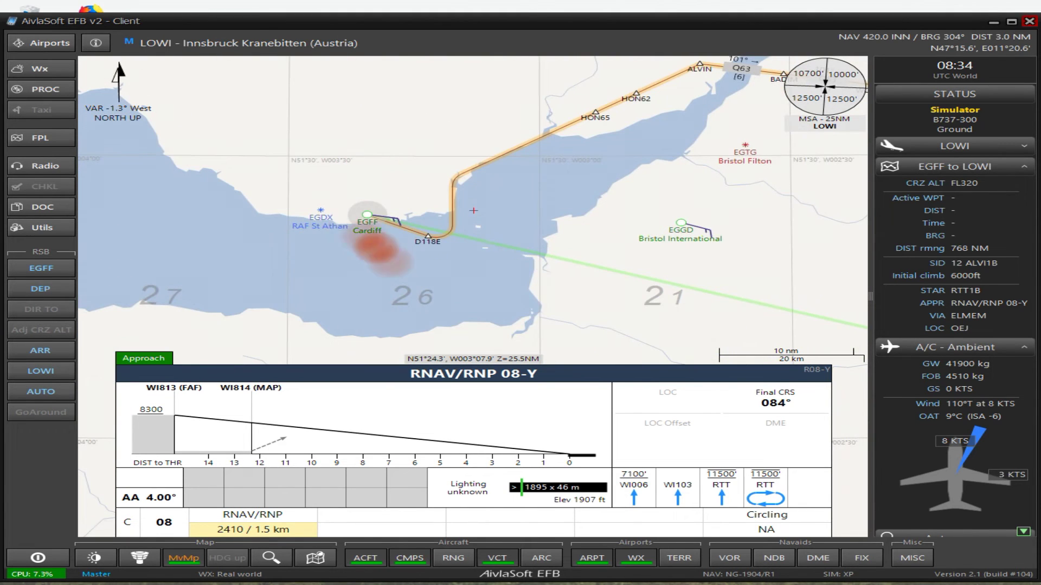
{"action": "scroll", "coordinate": [420, 195], "scroll_direction": "up", "scroll_amount": 1}
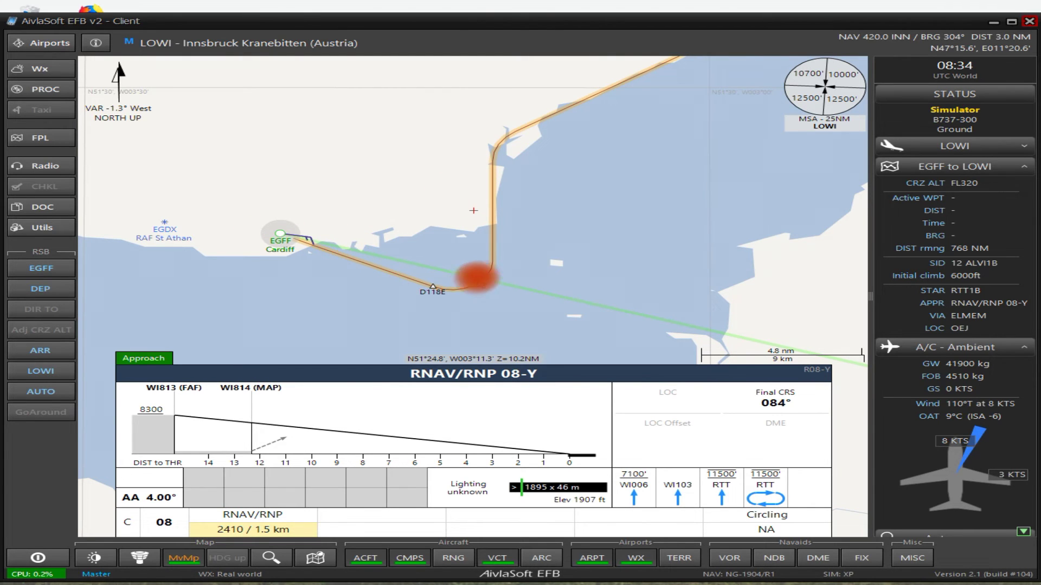
{"action": "scroll", "coordinate": [725, 189], "scroll_direction": "down", "scroll_amount": 1}
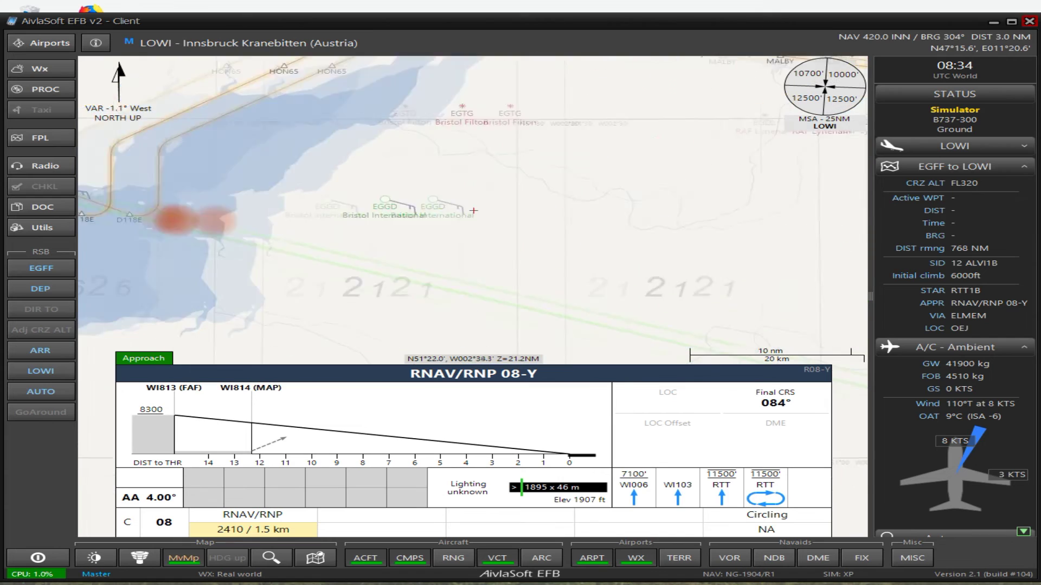
{"action": "scroll", "coordinate": [733, 227], "scroll_direction": "down", "scroll_amount": 2}
Follow the route east past Dover, Belgium and Stuttgart, centring Innsbruck's approach
{"action": "left_click_drag", "start_coordinate": [725, 279], "coordinate": [399, 260]}
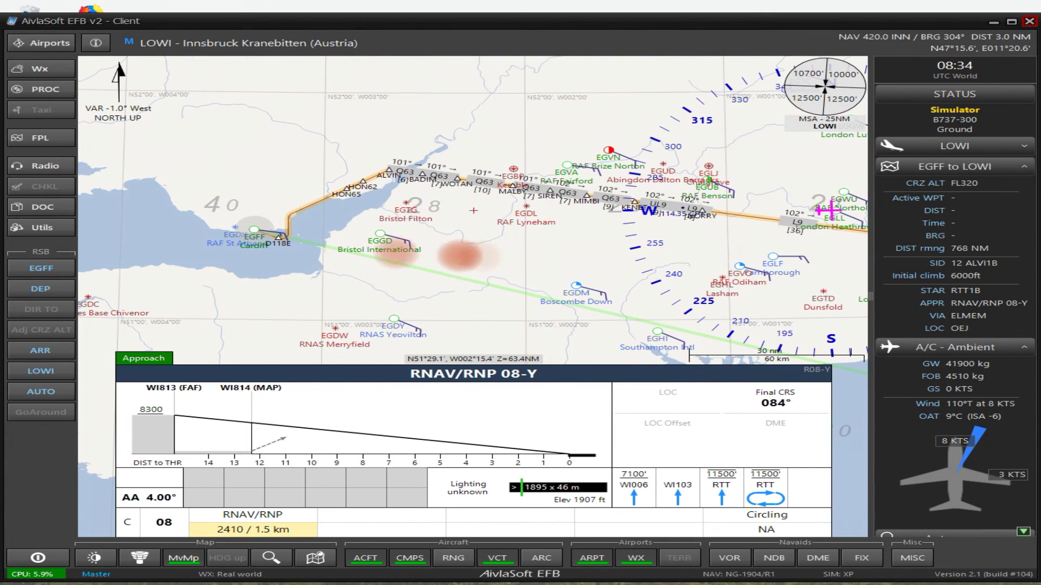
{"action": "left_click_drag", "start_coordinate": [743, 290], "coordinate": [269, 186]}
{"action": "left_click_drag", "start_coordinate": [688, 301], "coordinate": [109, 199]}
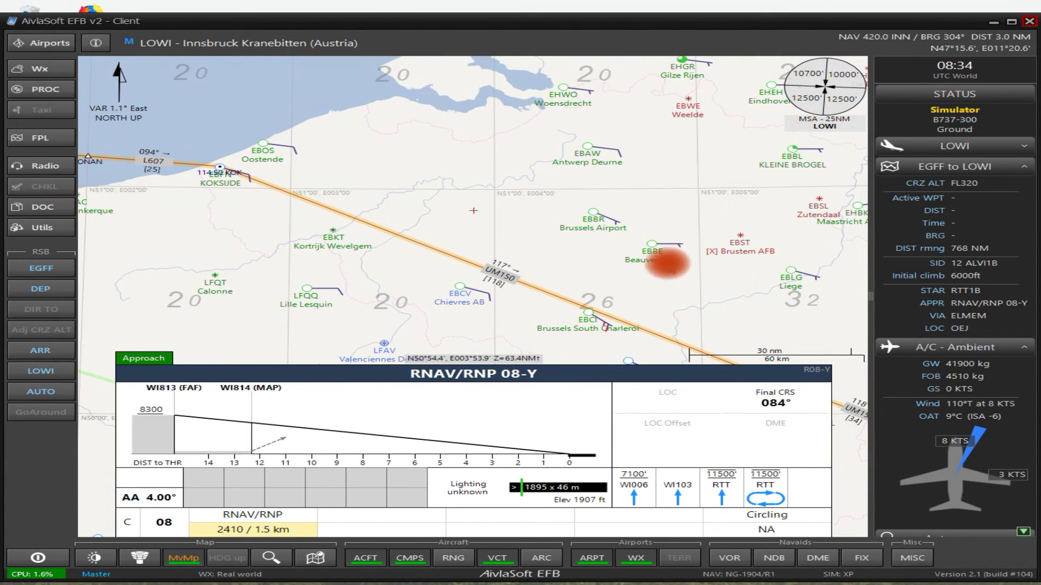
{"action": "left_click_drag", "start_coordinate": [576, 297], "coordinate": [119, 98]}
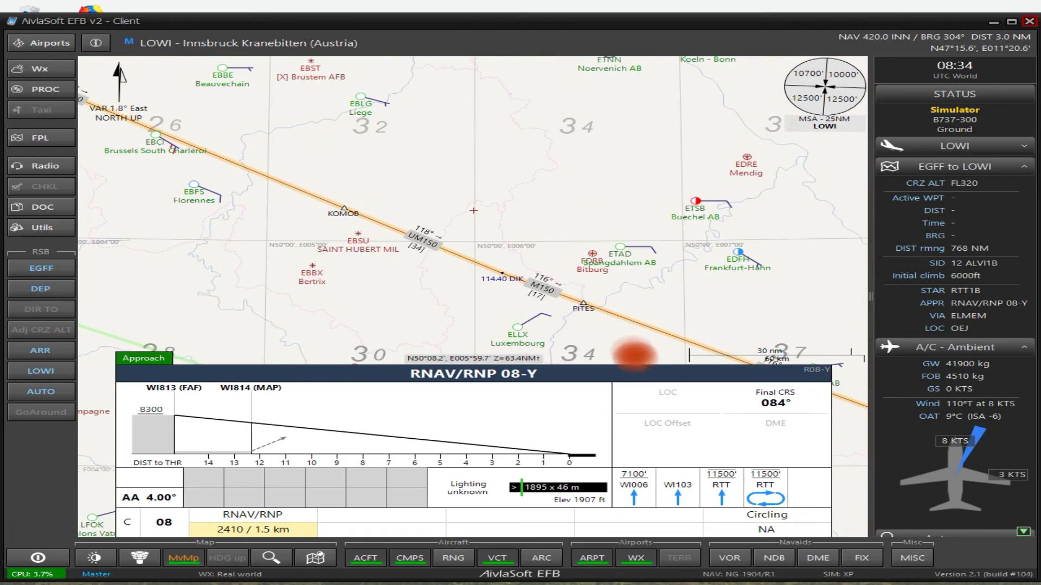
{"action": "left_click_drag", "start_coordinate": [627, 285], "coordinate": [425, 184]}
{"action": "left_click_drag", "start_coordinate": [737, 296], "coordinate": [136, 182]}
{"action": "left_click_drag", "start_coordinate": [677, 304], "coordinate": [447, 199]}
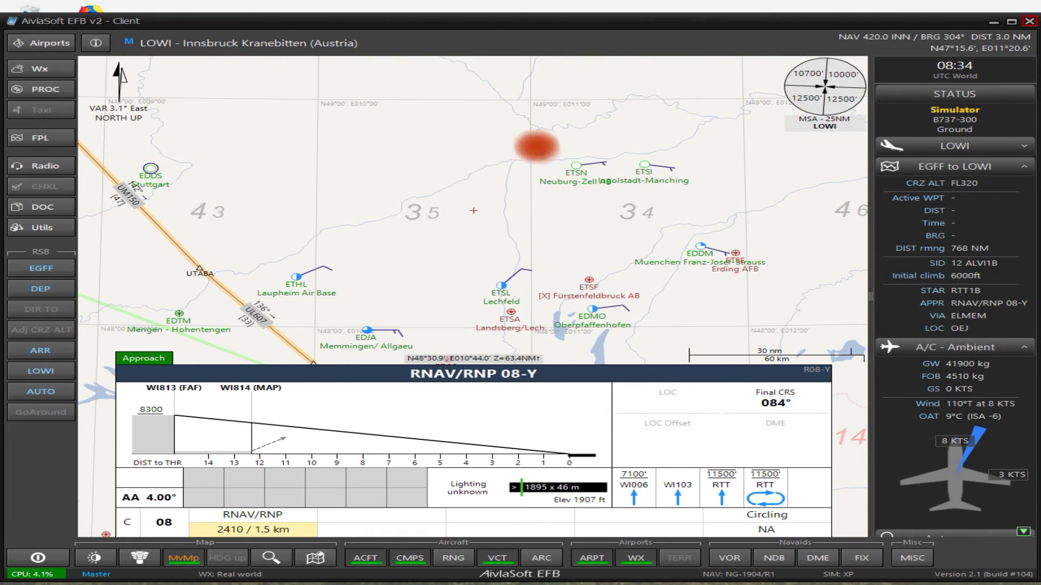
{"action": "left_click_drag", "start_coordinate": [539, 239], "coordinate": [531, 19]}
{"action": "left_click_drag", "start_coordinate": [734, 272], "coordinate": [660, 241]}
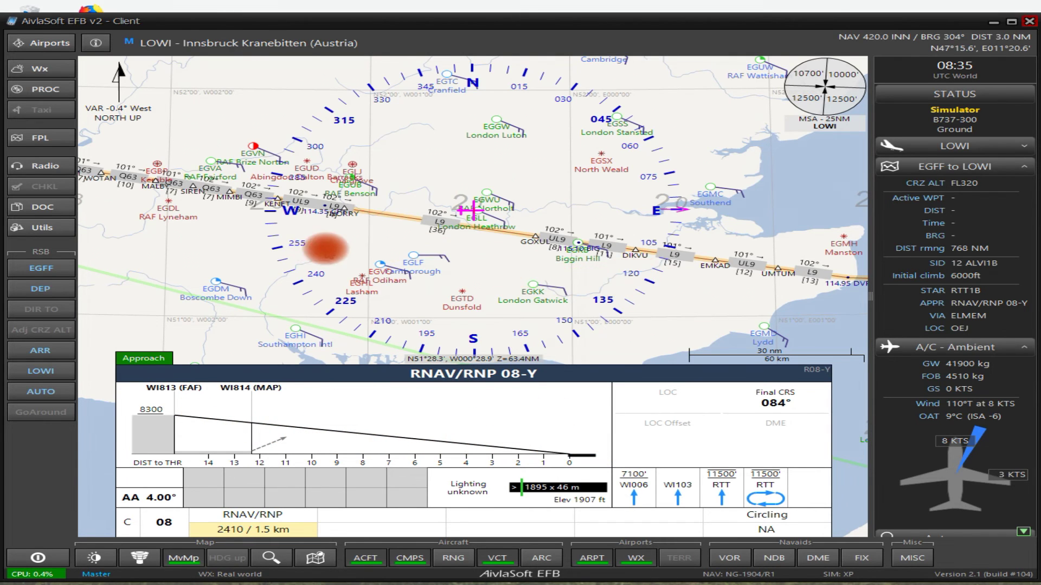
Return the map to the Bristol Channel and reopen the LOWI arrival procedures
{"action": "scroll", "coordinate": [331, 250], "scroll_direction": "down", "scroll_amount": 1}
{"action": "scroll", "coordinate": [358, 225], "scroll_direction": "down", "scroll_amount": 1}
{"action": "scroll", "coordinate": [337, 233], "scroll_direction": "down", "scroll_amount": 1}
{"action": "scroll", "coordinate": [483, 197], "scroll_direction": "down", "scroll_amount": 1}
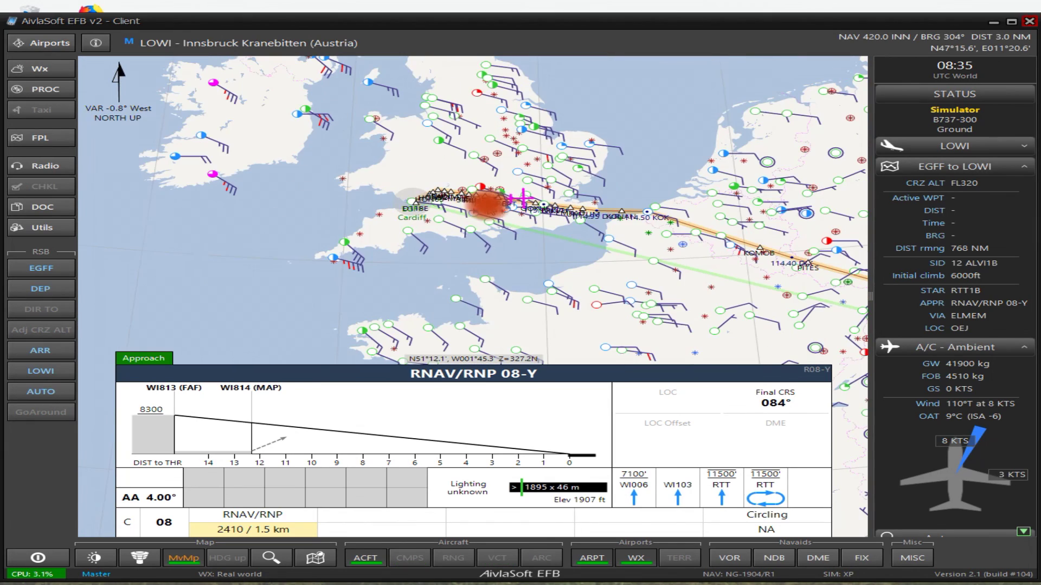
{"action": "scroll", "coordinate": [590, 232], "scroll_direction": "up", "scroll_amount": 1}
{"action": "scroll", "coordinate": [553, 202], "scroll_direction": "up", "scroll_amount": 2}
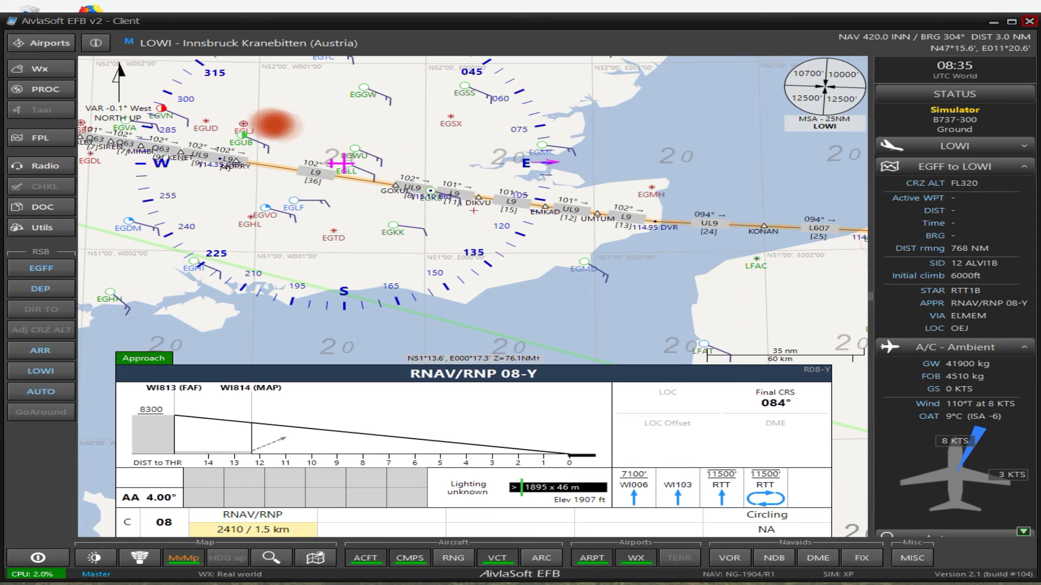
{"action": "left_click_drag", "start_coordinate": [158, 167], "coordinate": [722, 239]}
{"action": "scroll", "coordinate": [558, 344], "scroll_direction": "up", "scroll_amount": 2}
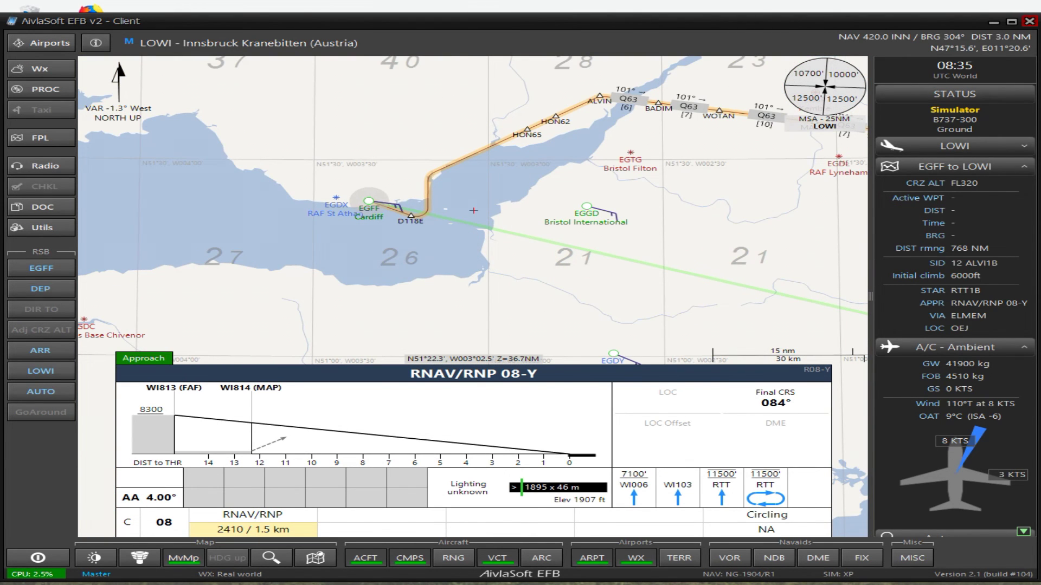
{"action": "left_click", "coordinate": [933, 146]}
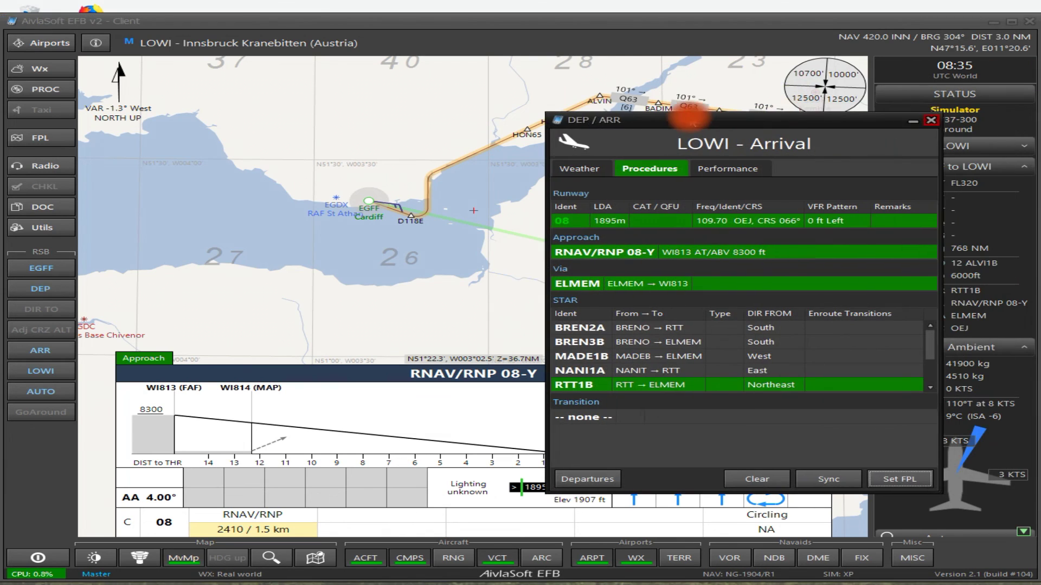
Close the LOWI Arrival procedures window to get back to the route map
{"action": "left_click", "coordinate": [928, 121]}
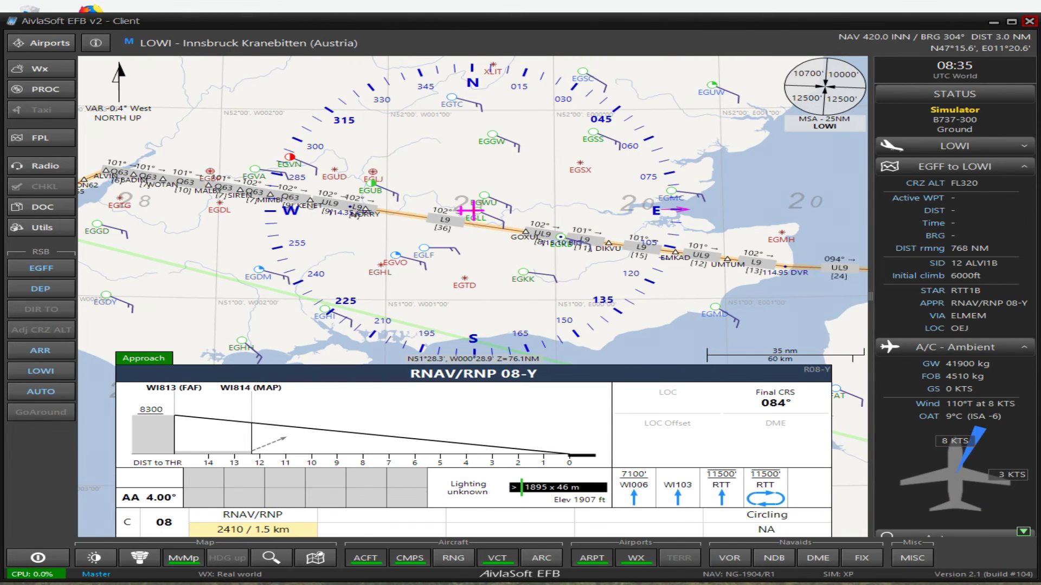
{"action": "left_click", "coordinate": [491, 409]}
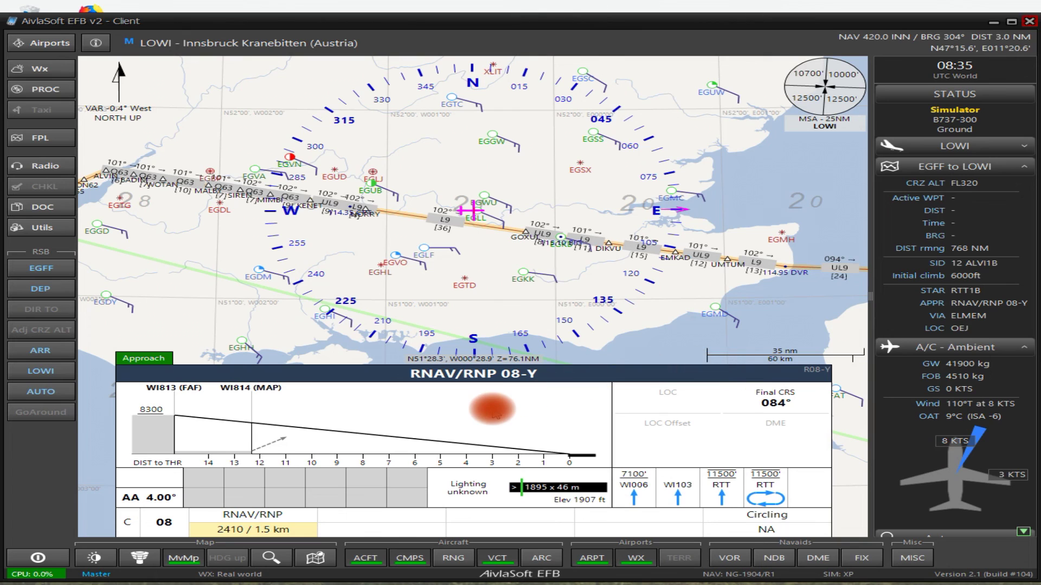
{"action": "left_click", "coordinate": [683, 294]}
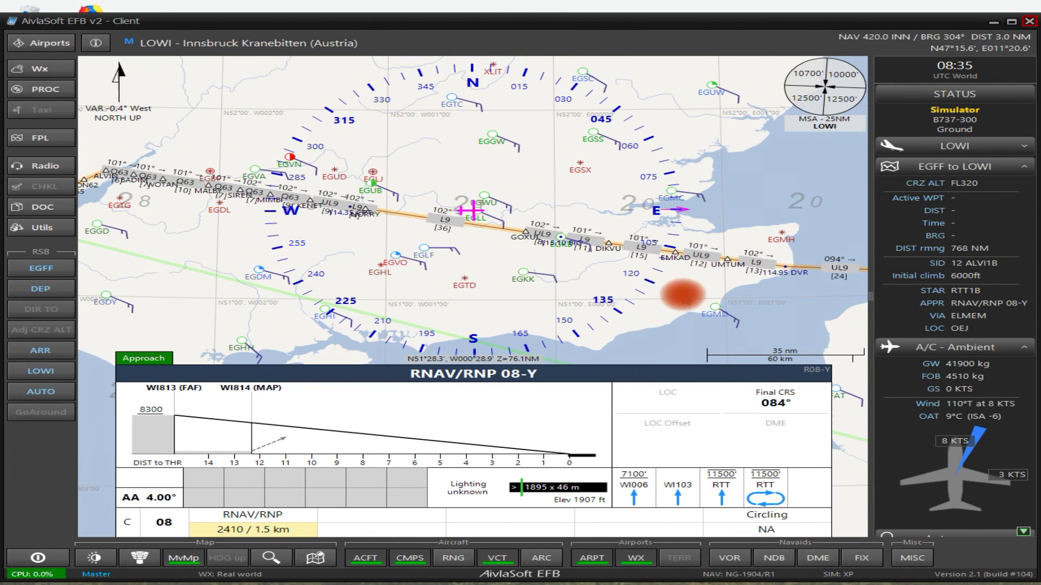